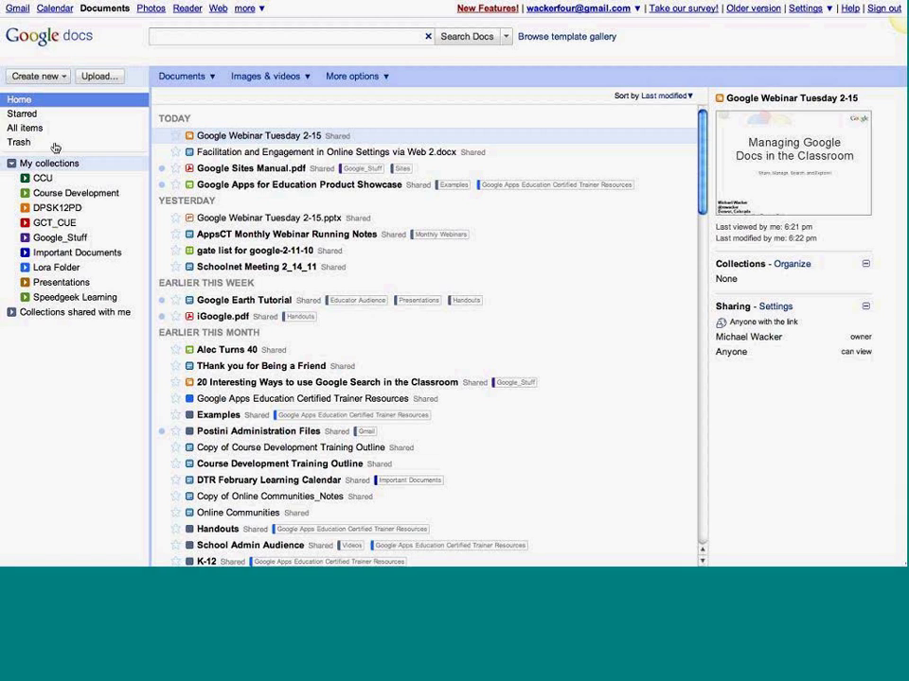
# View the DPSK12PD collection, and compare the older version of the documents list with the newer one
pyautogui.click(43, 210)
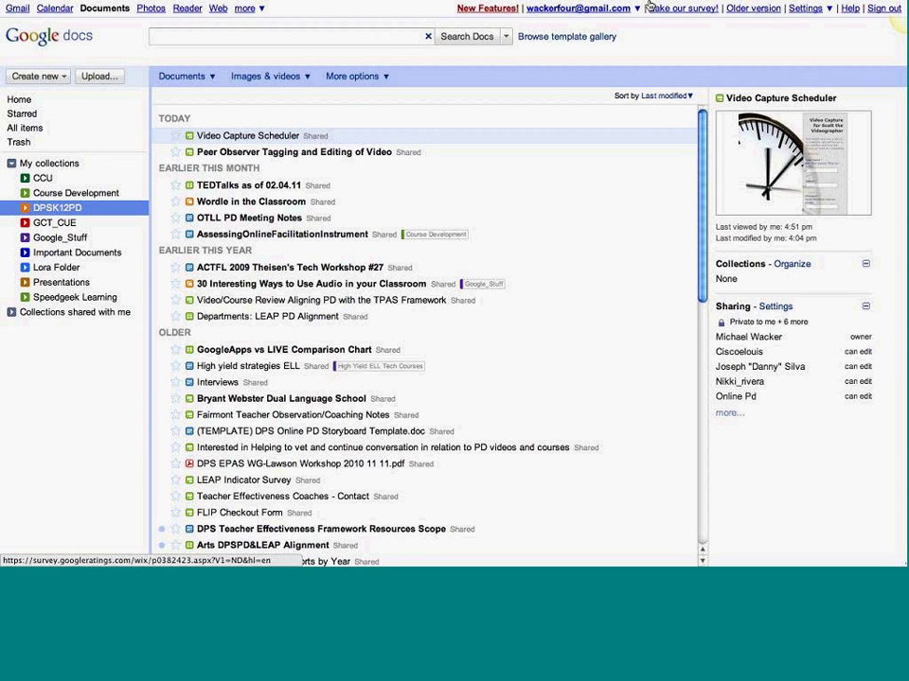
pyautogui.click(741, 11)
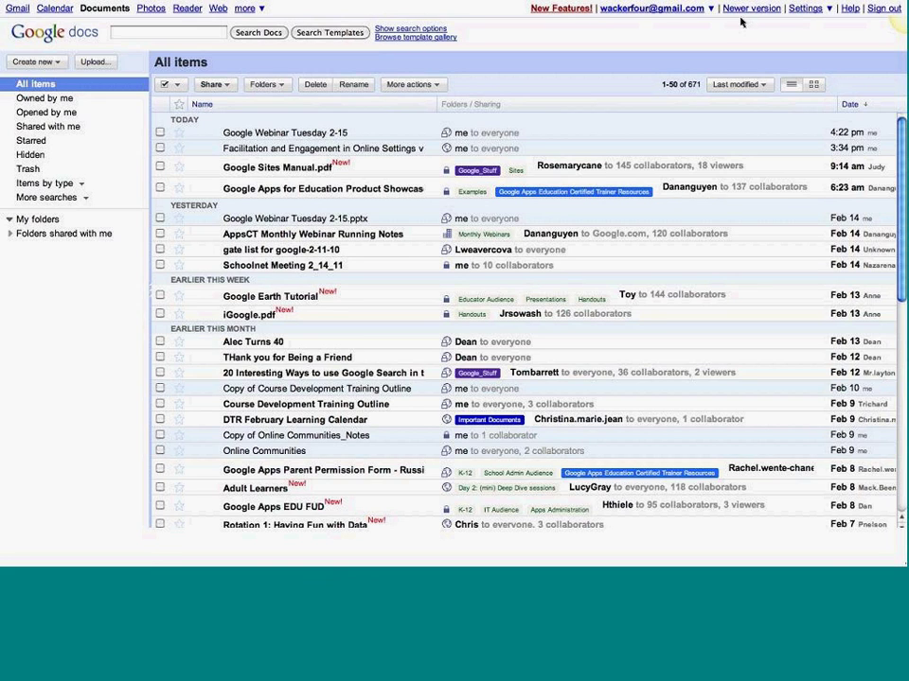
pyautogui.moveTo(624, 15)
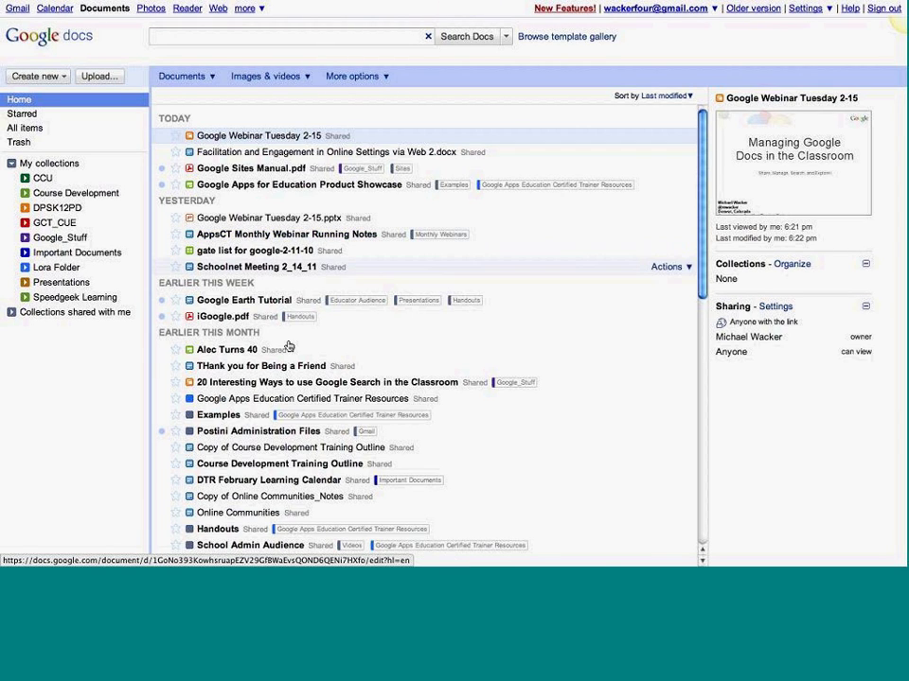
# Filter the document list to text documents and enter "pr" as a search term within that filter
pyautogui.click(201, 81)
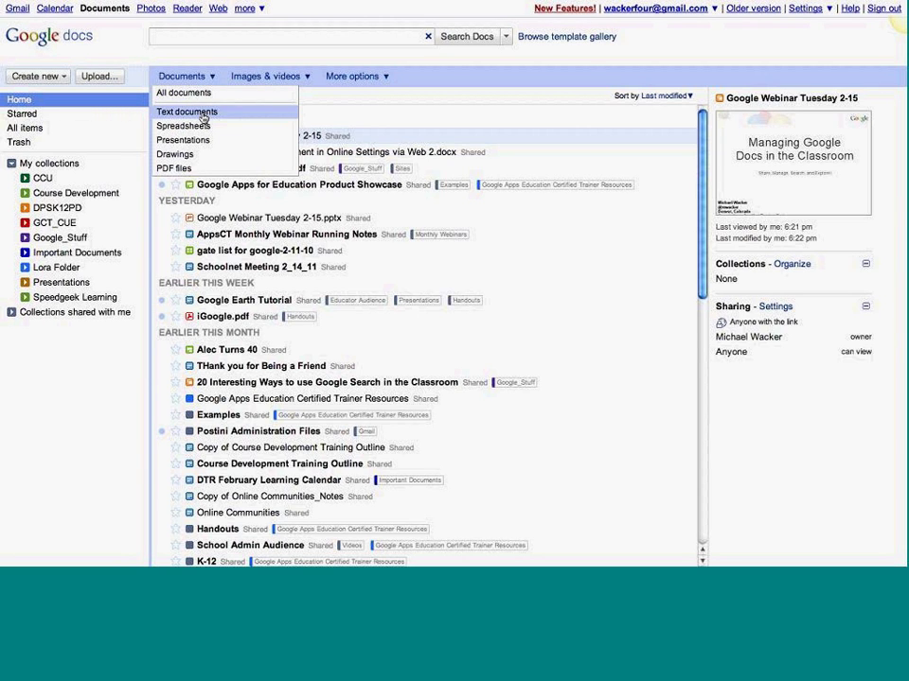
pyautogui.click(203, 113)
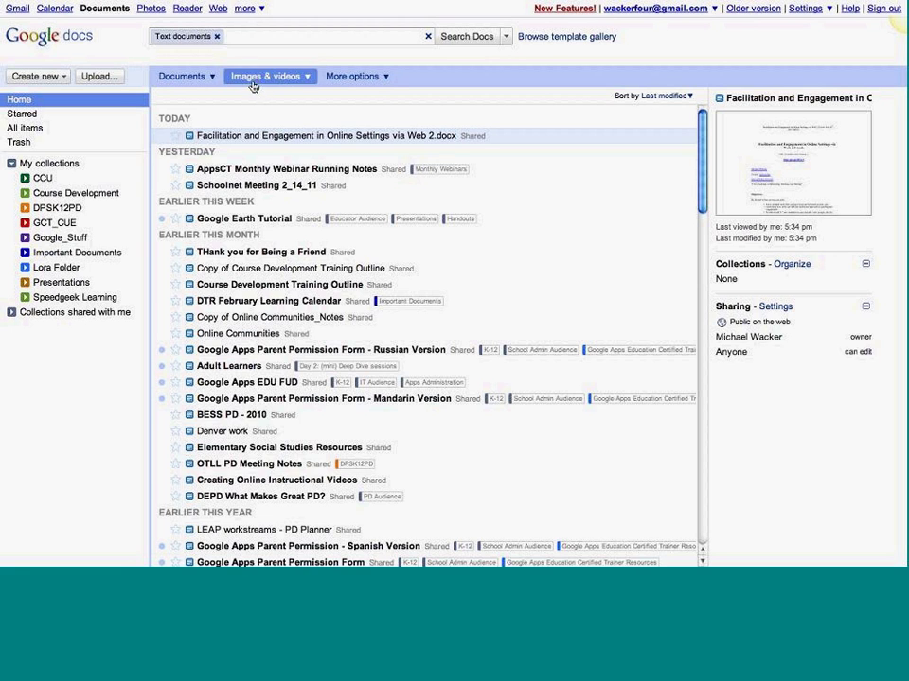
pyautogui.click(236, 36)
pyautogui.write('pr')
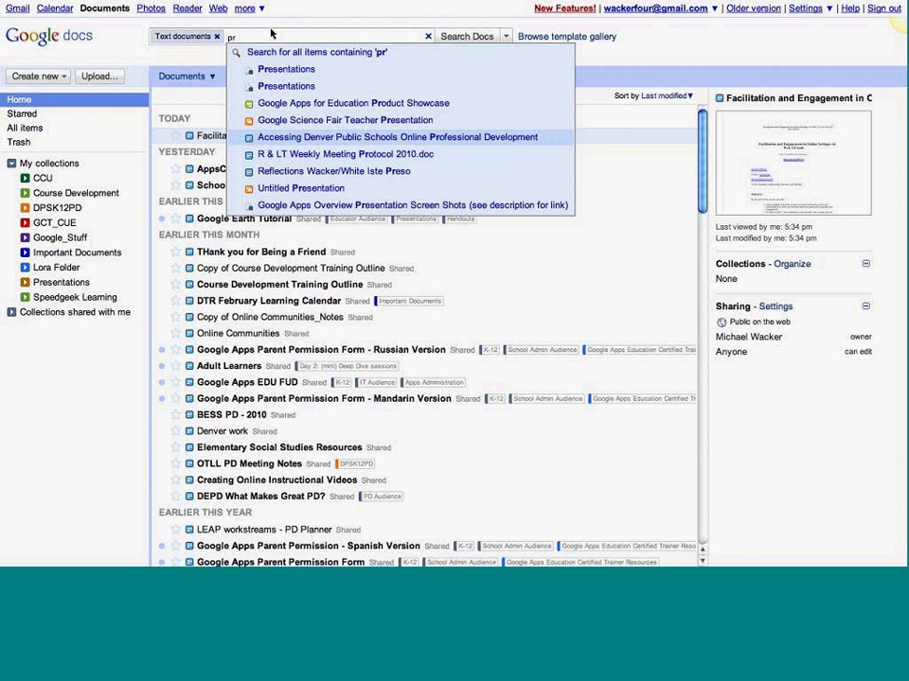
pyautogui.click(271, 35)
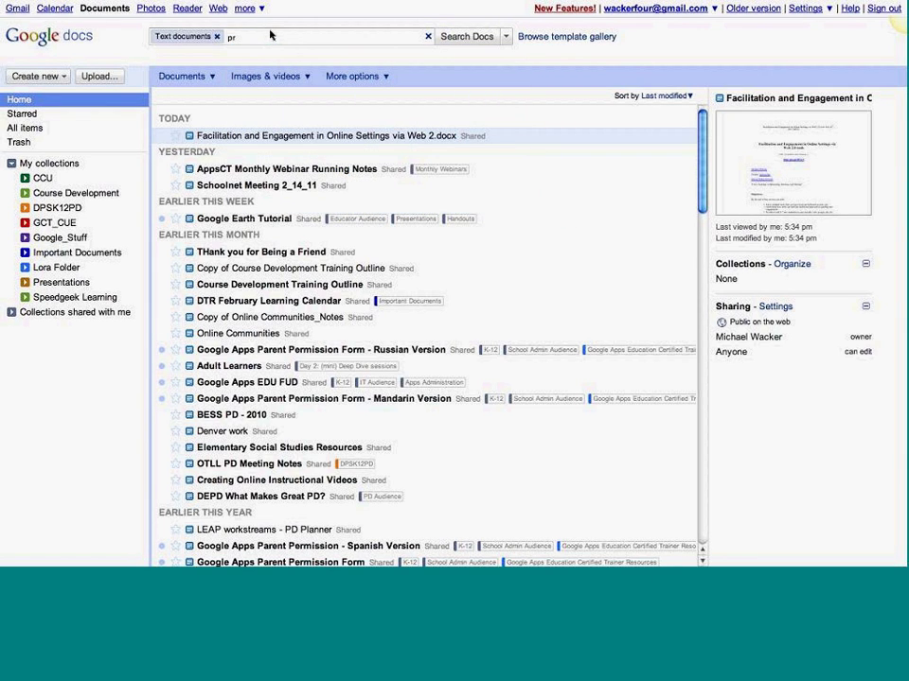
# Clear the "pr" search term and remove the Text documents filter from the list
pyautogui.click(263, 37)
pyautogui.press('BackSpace')
pyautogui.press('BackSpace')
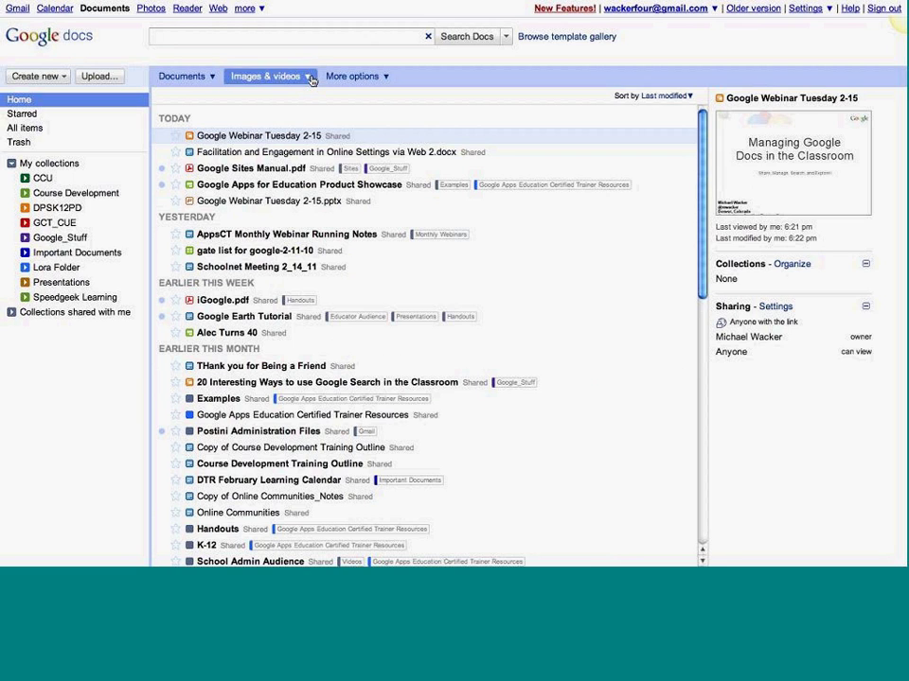
# Filter the list to items that are public on the web and preview the details of DTR February Learning Calendar
pyautogui.click(307, 76)
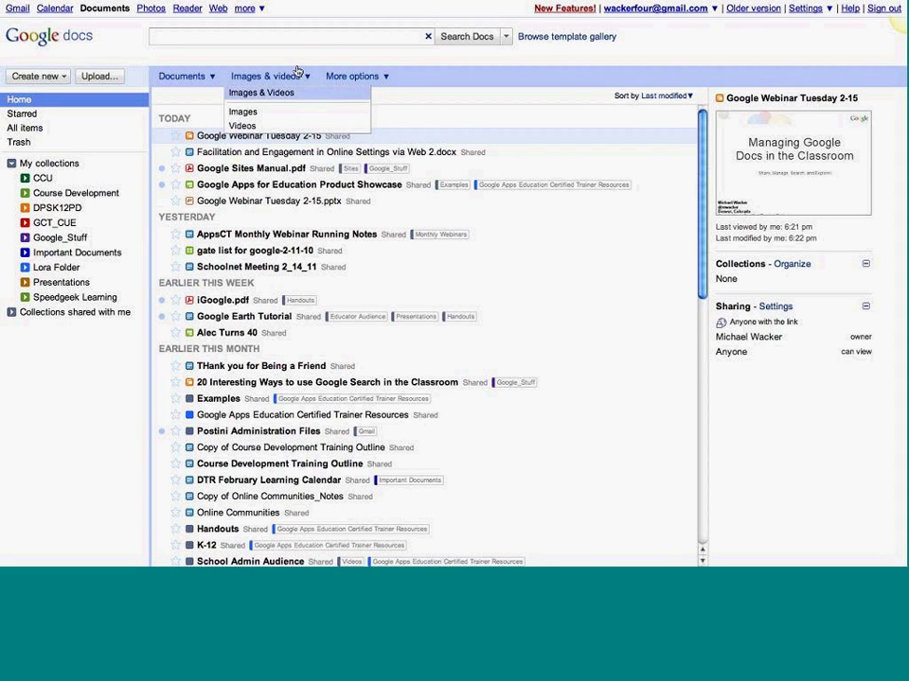
pyautogui.click(382, 79)
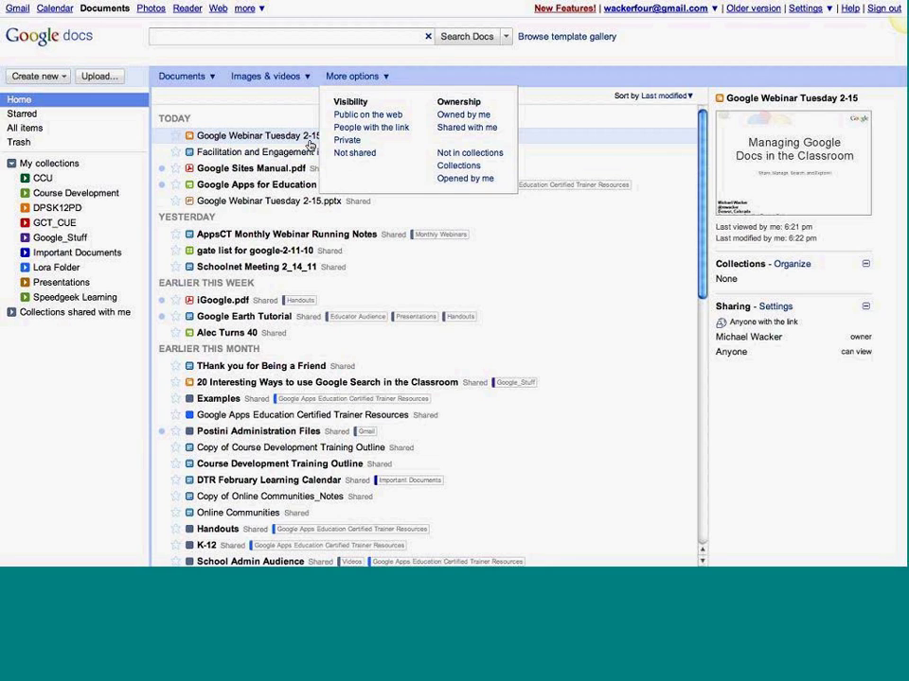
pyautogui.click(367, 115)
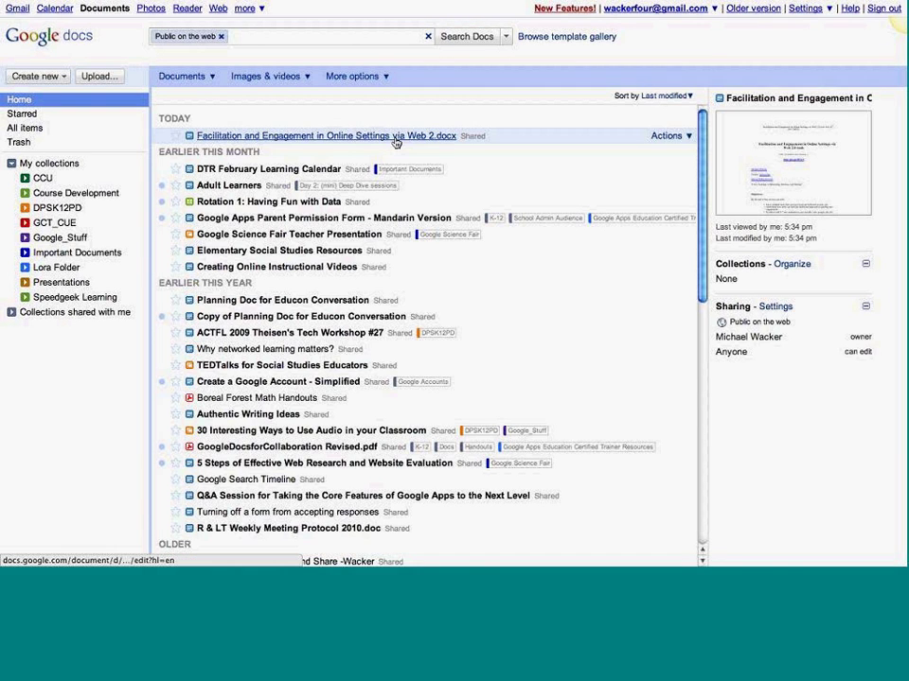
pyautogui.scroll(-1, 347, 204)
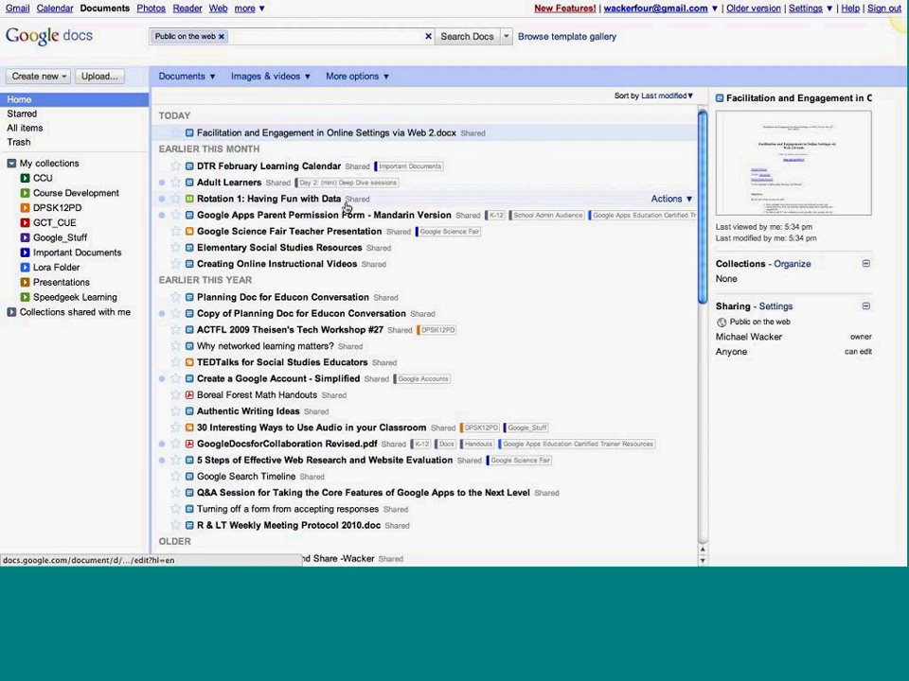
pyautogui.scroll(-2, 348, 205)
pyautogui.scroll(3, 348, 208)
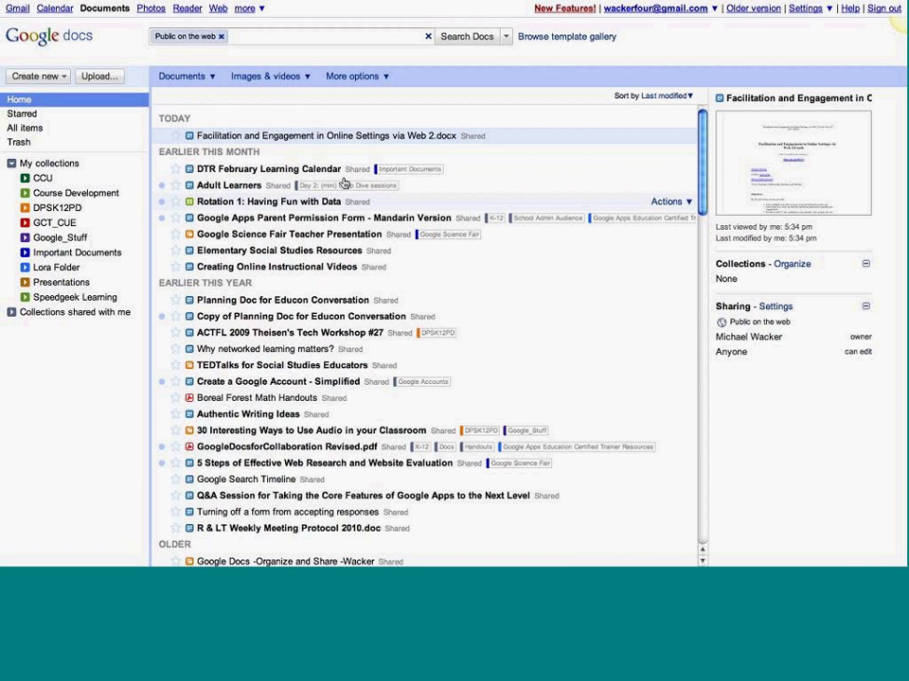
pyautogui.click(208, 168)
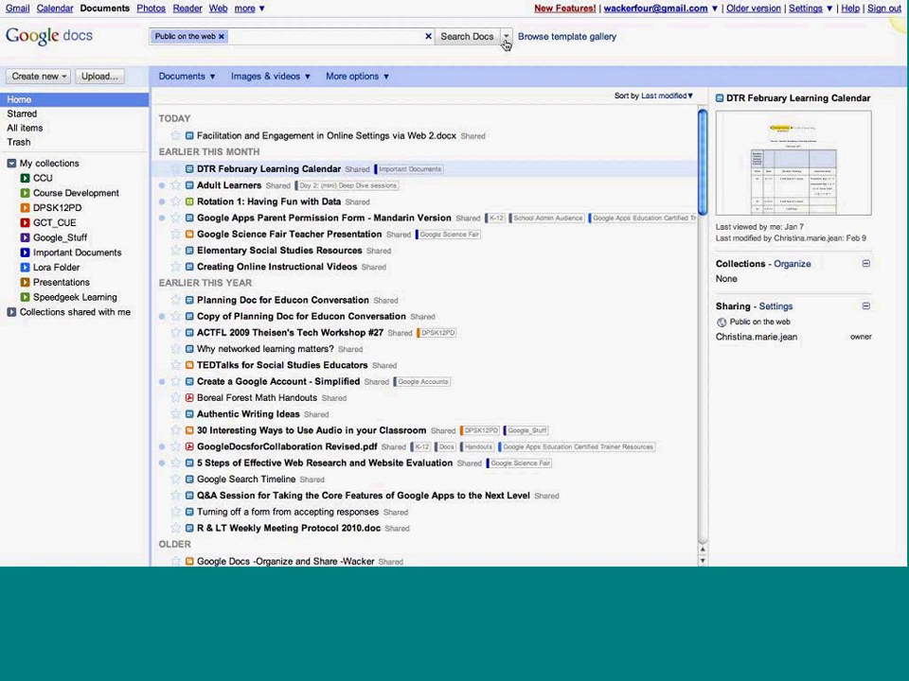
# Remove the Public on the web filter and search the public templates for "professional"
pyautogui.click(221, 36)
pyautogui.click(236, 36)
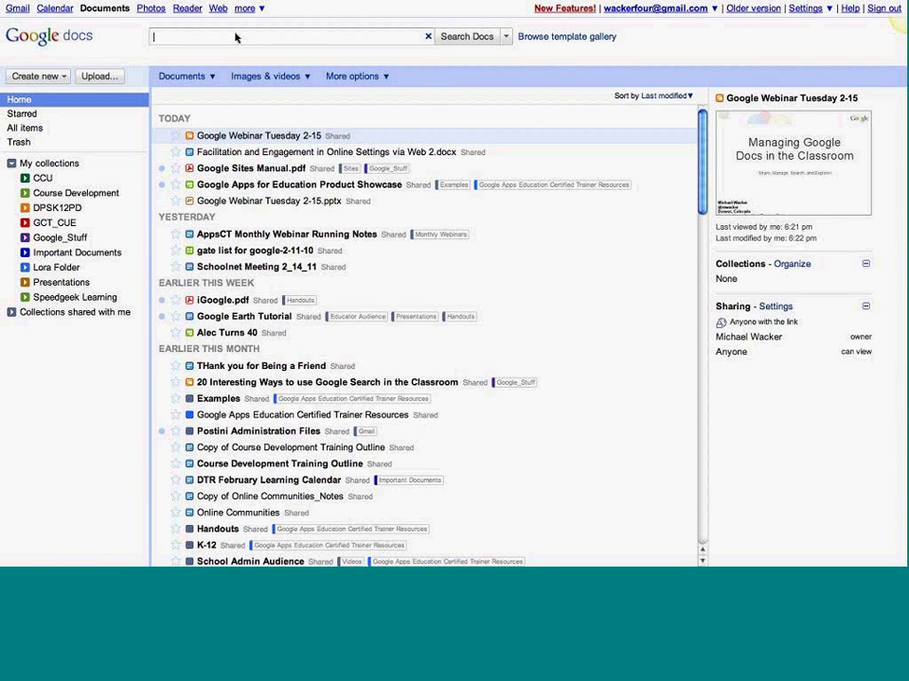
pyautogui.write('pro')
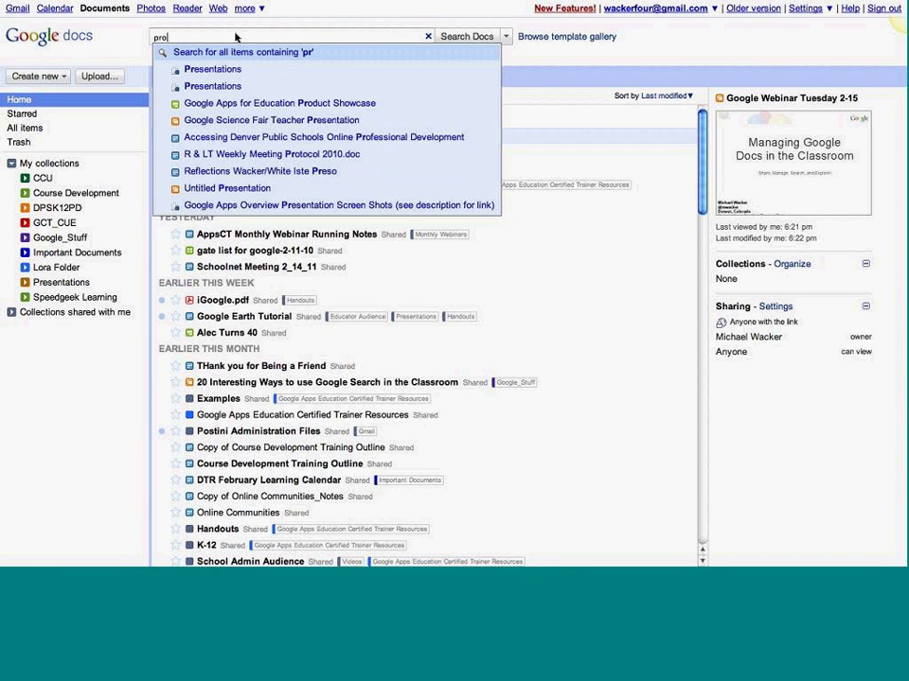
pyautogui.write('fessional')
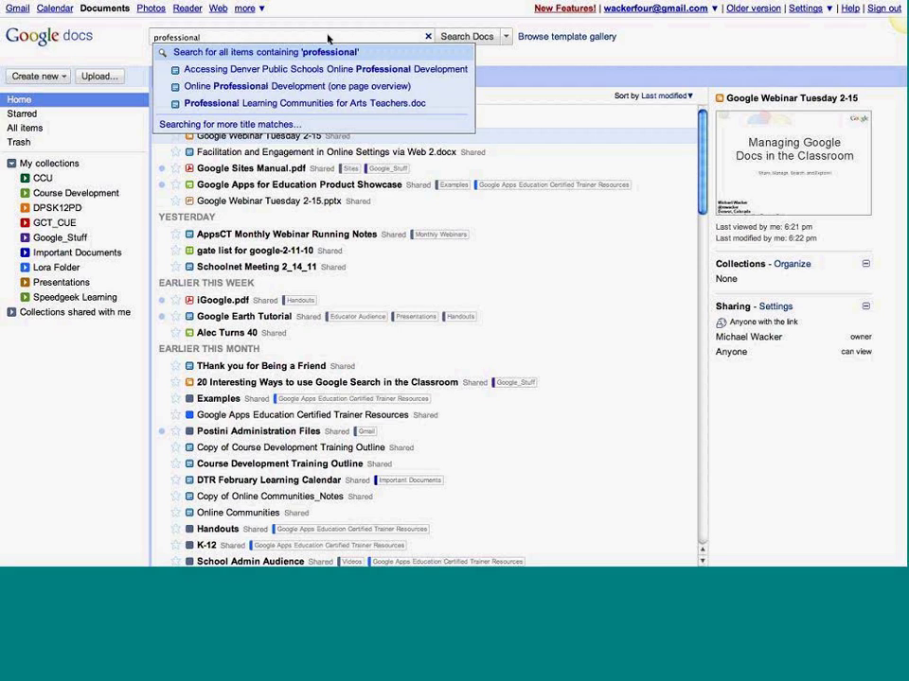
pyautogui.click(505, 36)
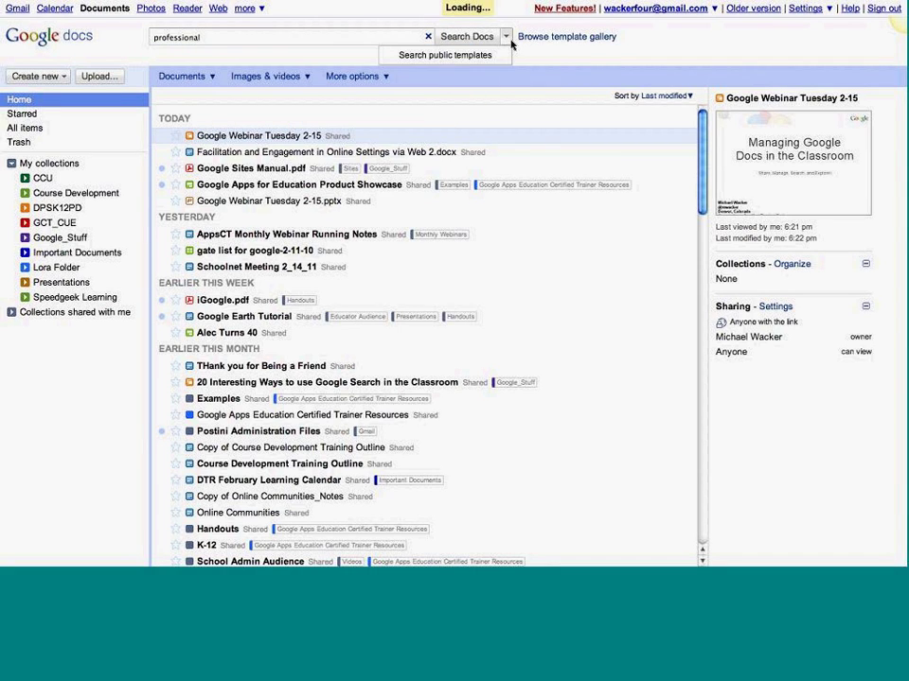
pyautogui.click(449, 57)
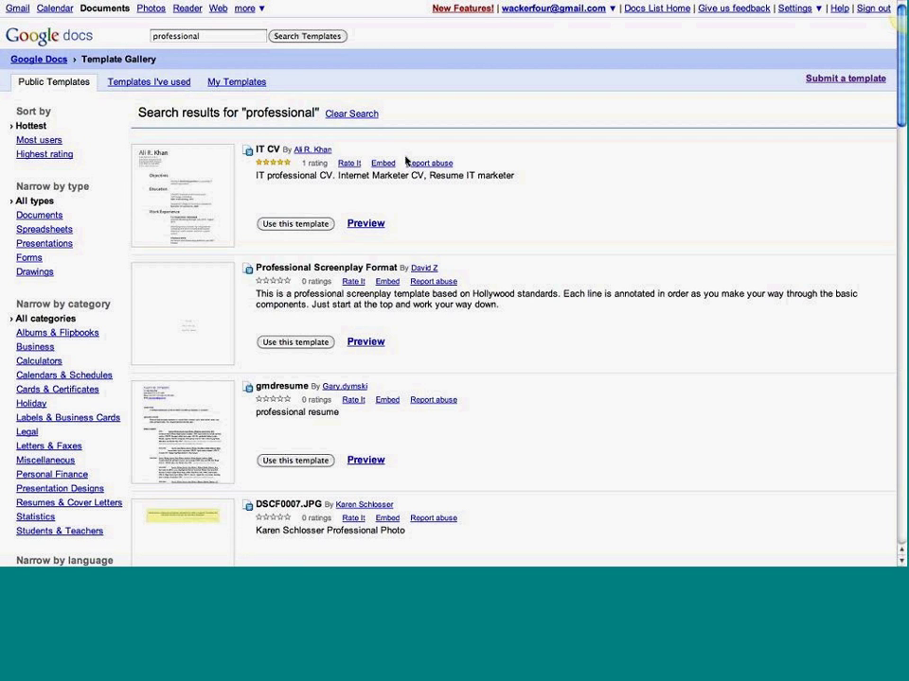
# Look over the public template search results and return to the Google Docs home page
pyautogui.scroll(-2, 401, 175)
pyautogui.scroll(-1, 388, 165)
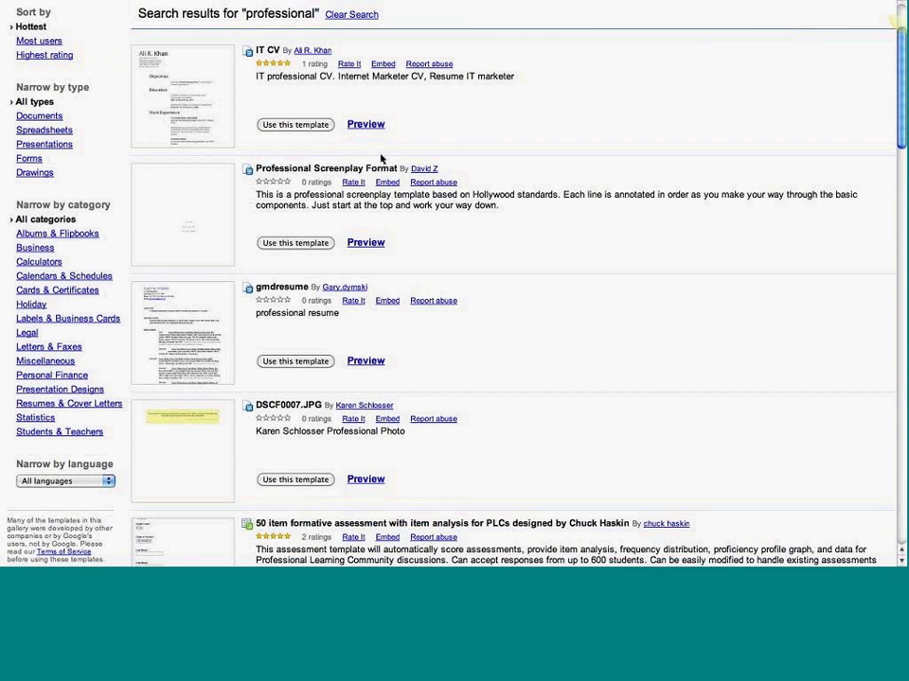
pyautogui.scroll(3, 381, 158)
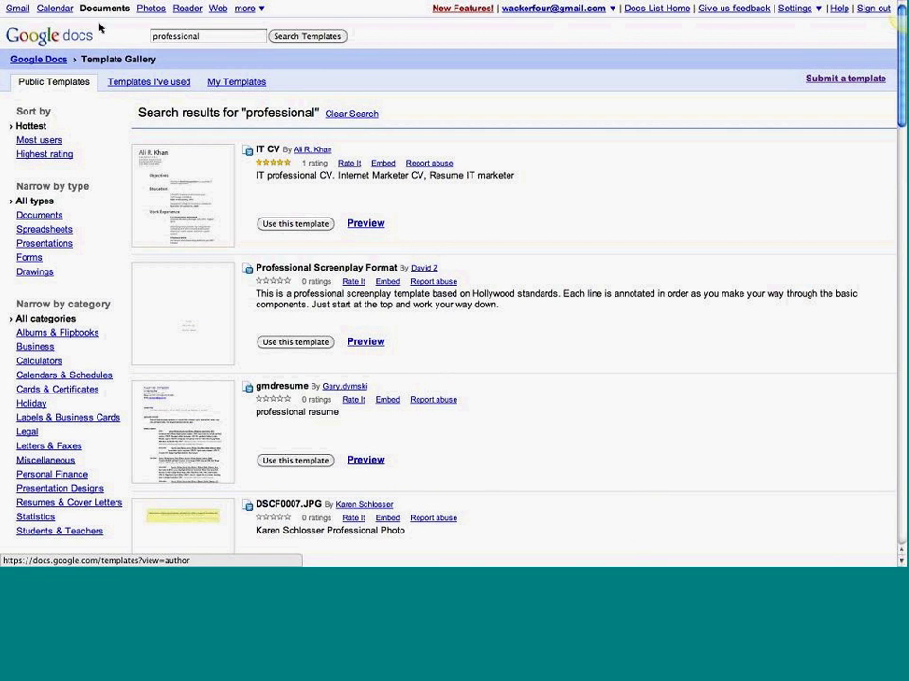
pyautogui.moveTo(36, 4)
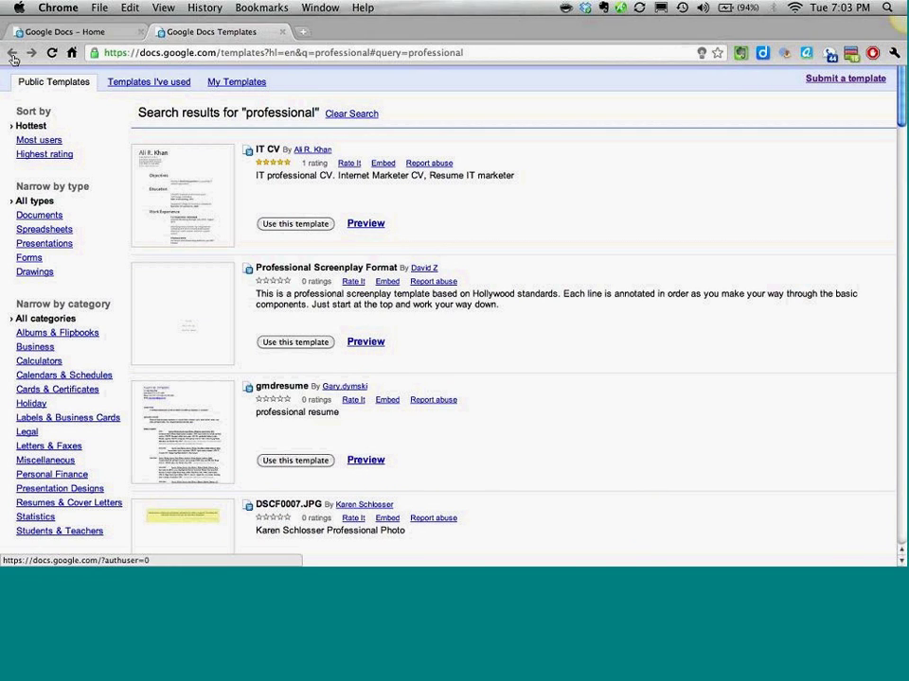
pyautogui.click(90, 32)
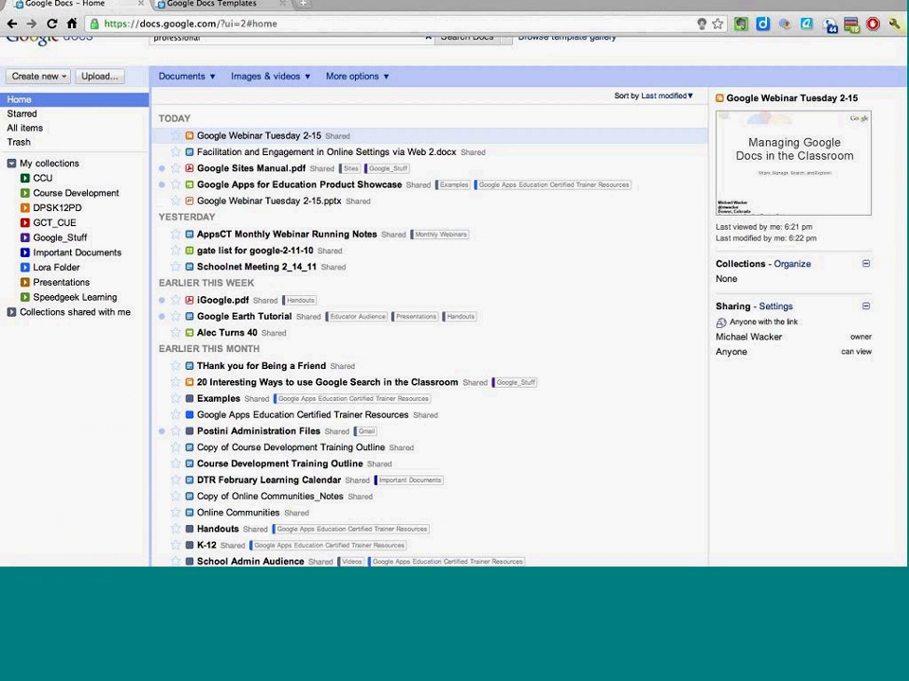
# View the starred items and all items, and return to the Home list
pyautogui.click(23, 114)
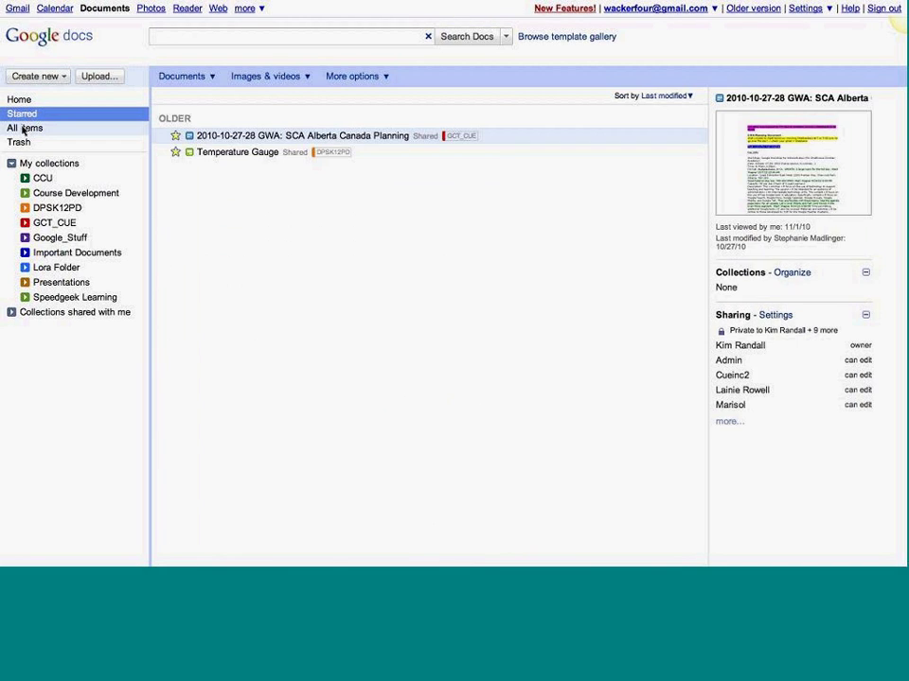
pyautogui.click(23, 129)
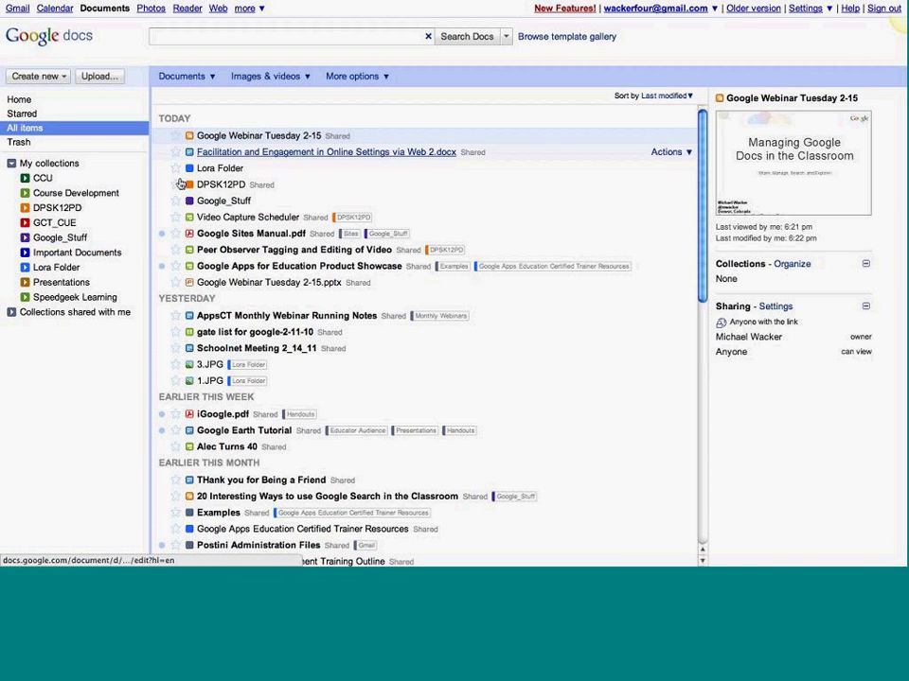
pyautogui.click(19, 101)
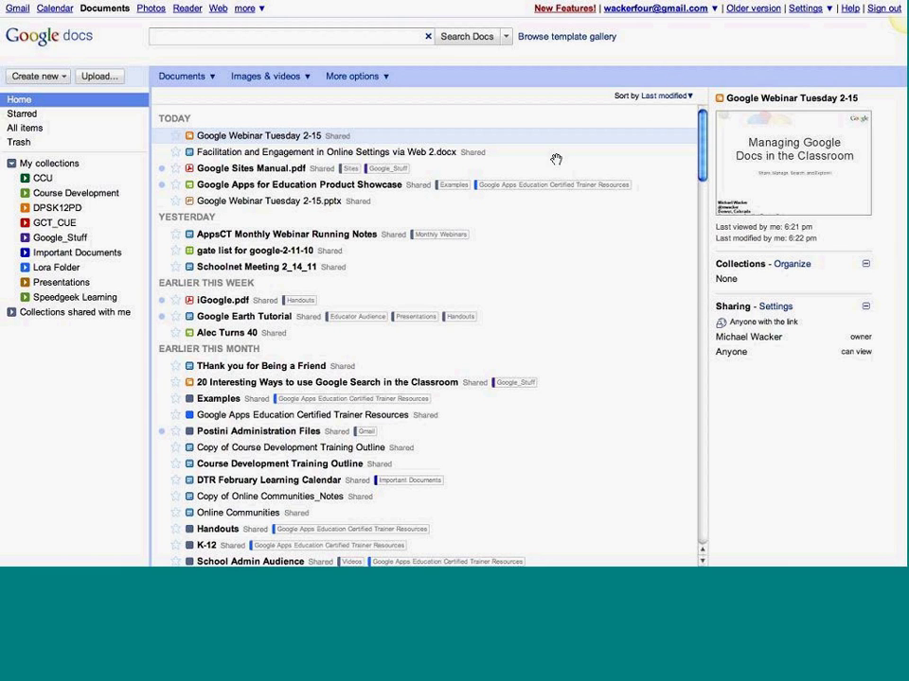
# Switch from Event Center back to the Google Docs home window in Google Chrome
pyautogui.click(887, 509)
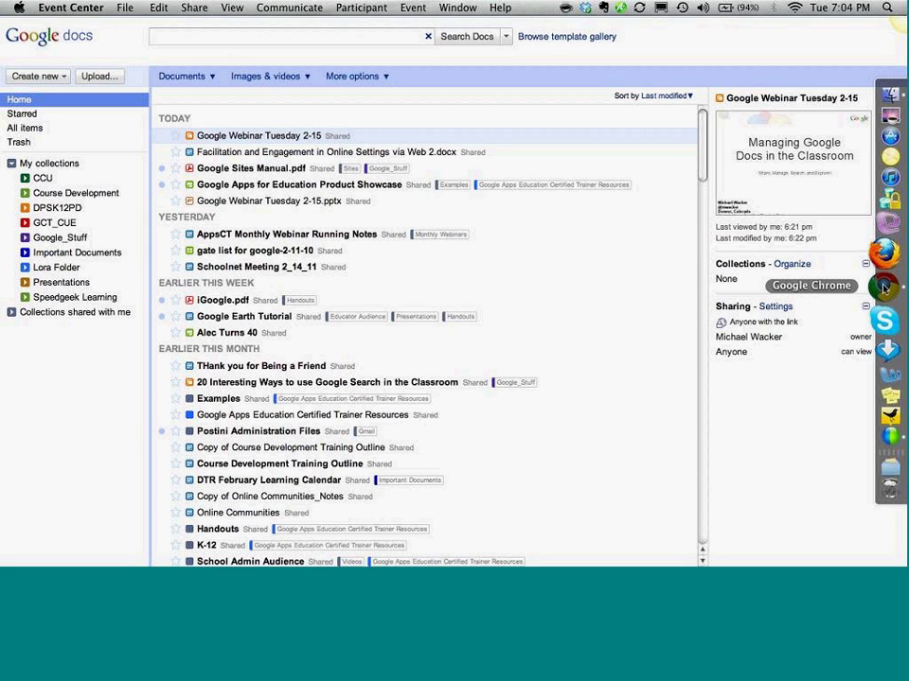
pyautogui.click(883, 286)
pyautogui.click(883, 285)
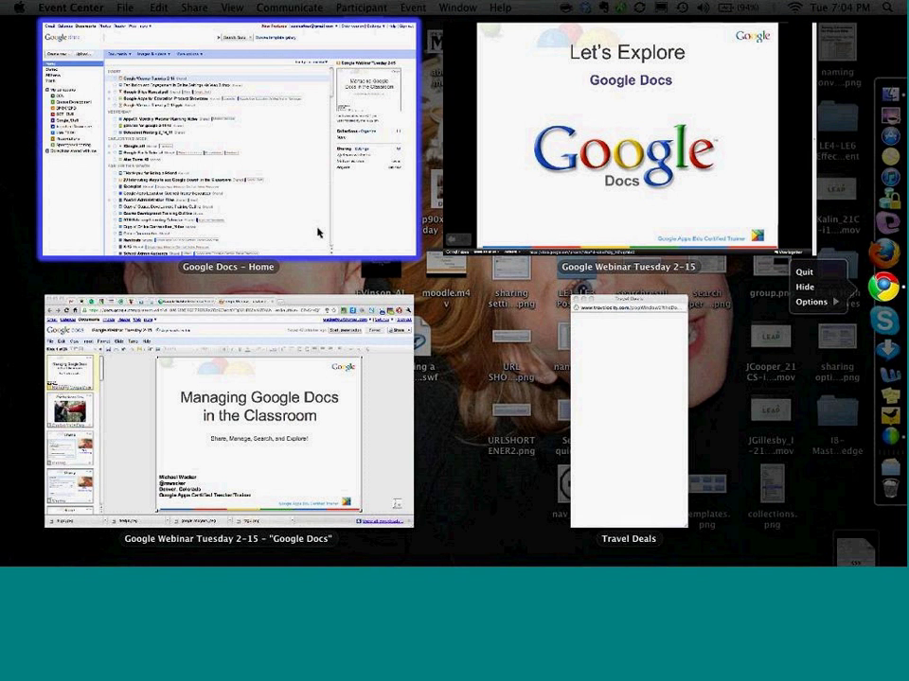
pyautogui.click(318, 233)
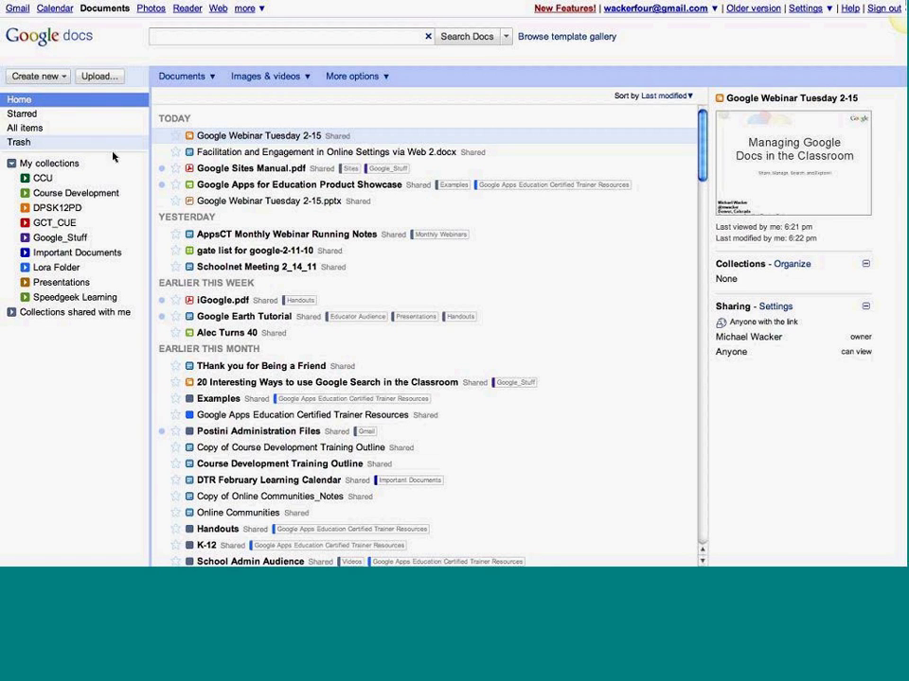
# Review the DPSK12PD collection's sharing settings and its editor permission options, closing them without changes
pyautogui.click(143, 211)
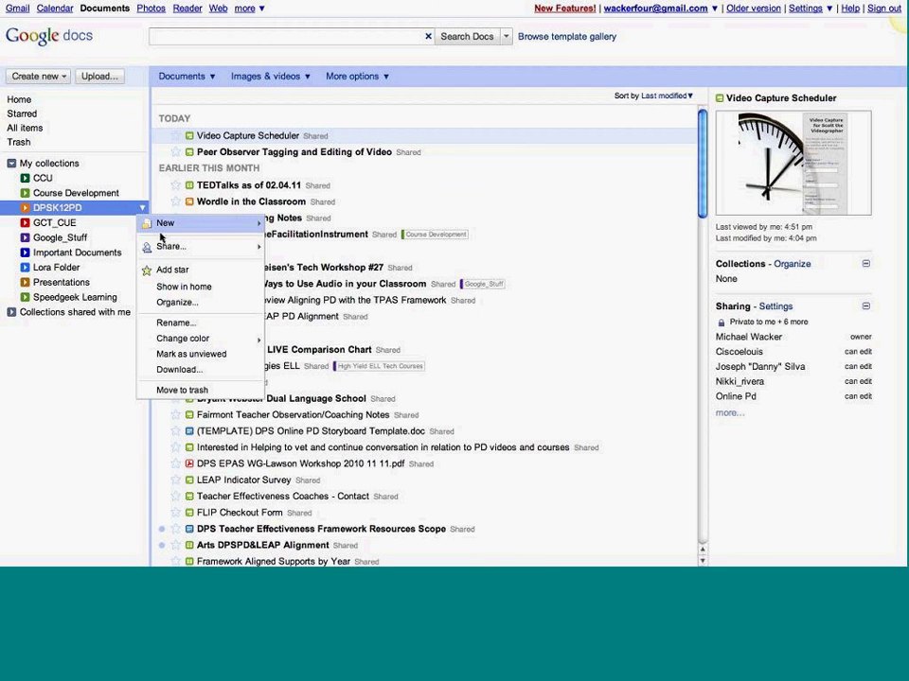
pyautogui.click(280, 248)
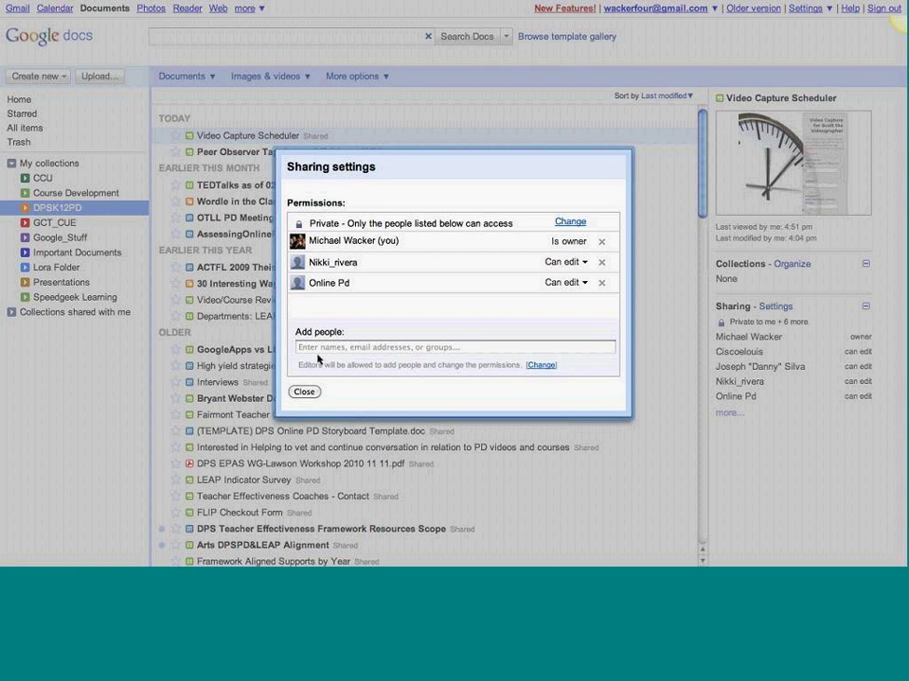
pyautogui.click(540, 365)
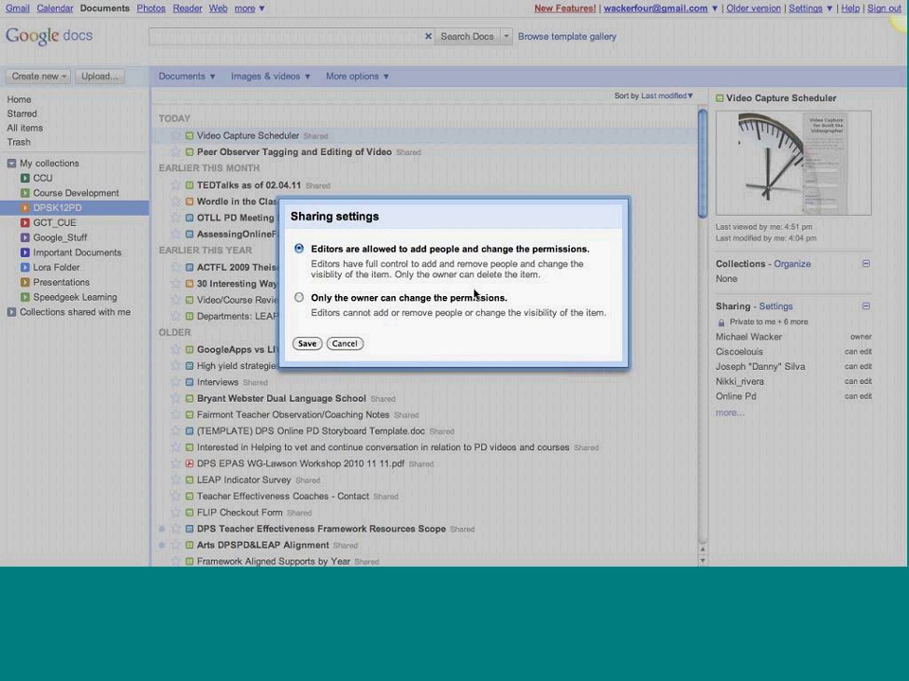
pyautogui.click(345, 343)
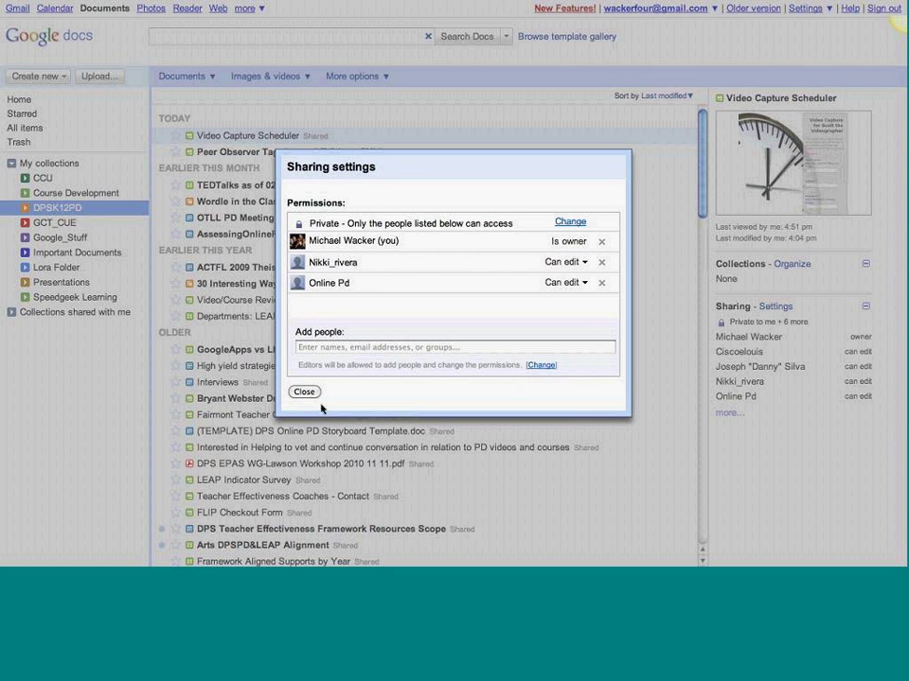
pyautogui.click(308, 393)
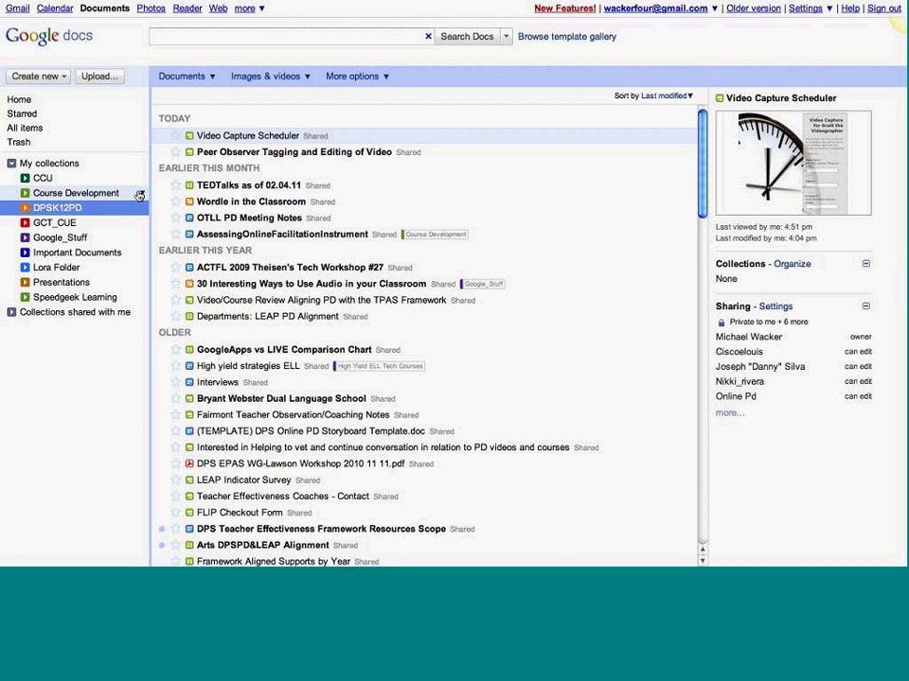
pyautogui.moveTo(165, 3)
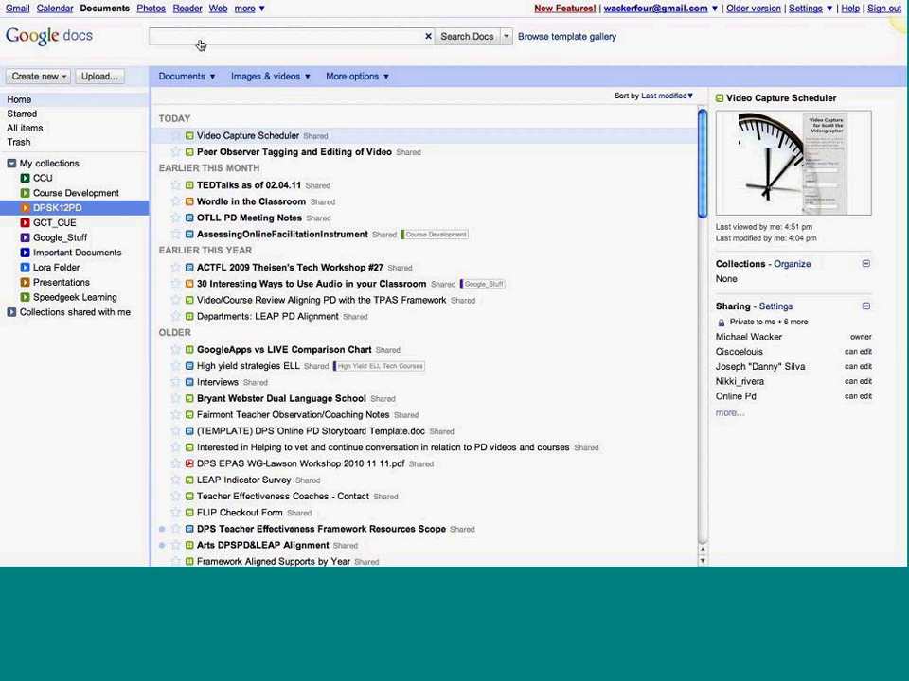
# Load docs.google.com to return from the DPSK12PD collection to the Home list
pyautogui.moveTo(284, 13)
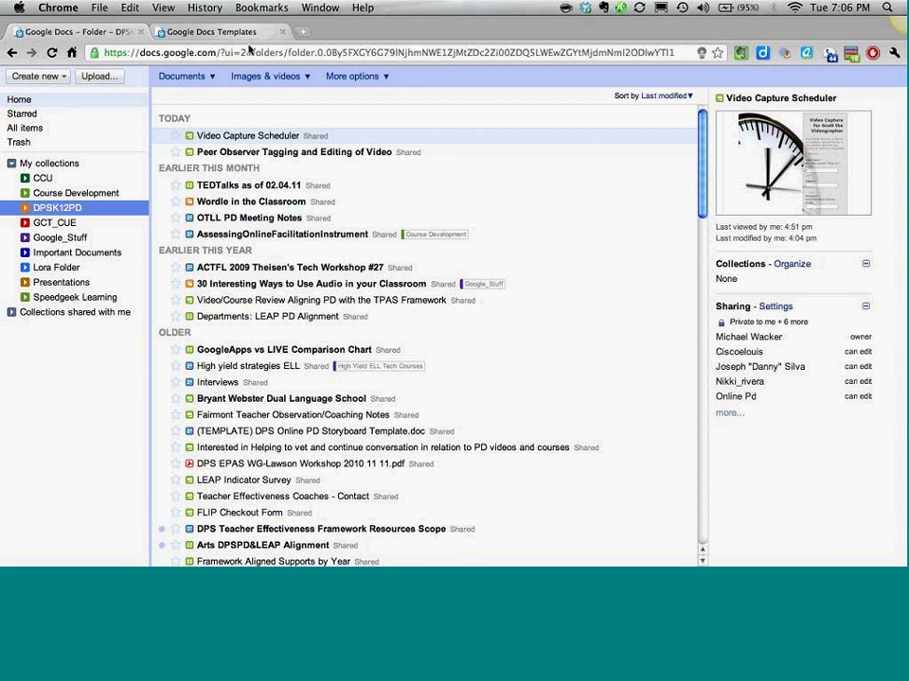
pyautogui.click(251, 44)
pyautogui.write('docs.')
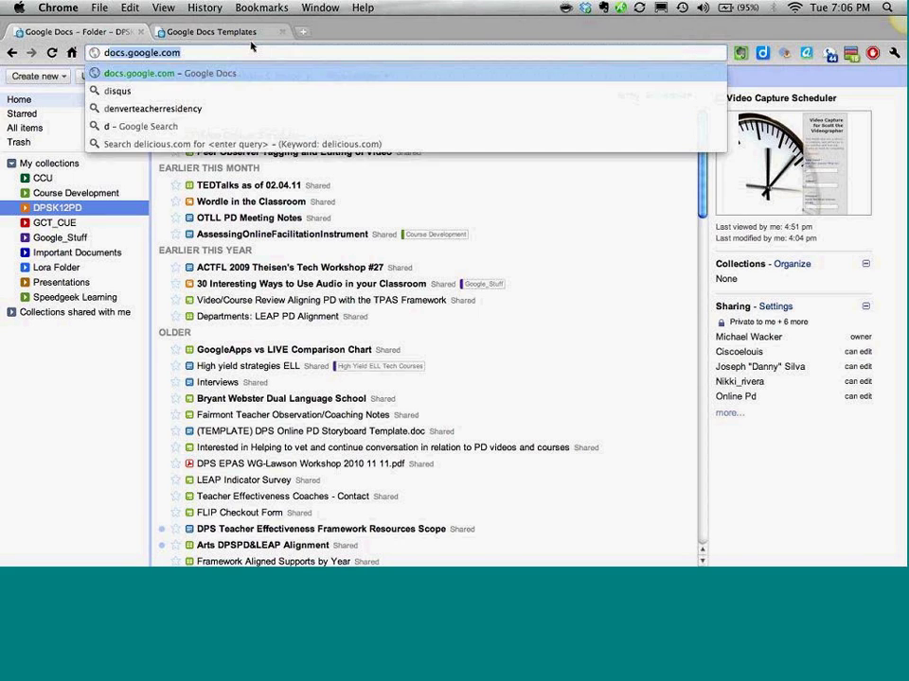
pyautogui.write('google.c')
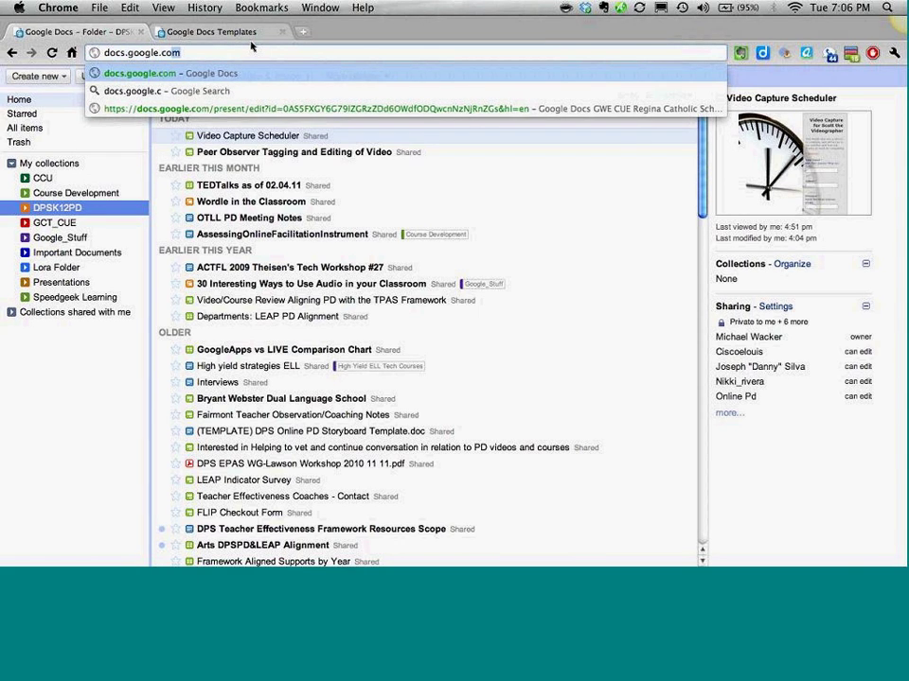
pyautogui.press('Return')
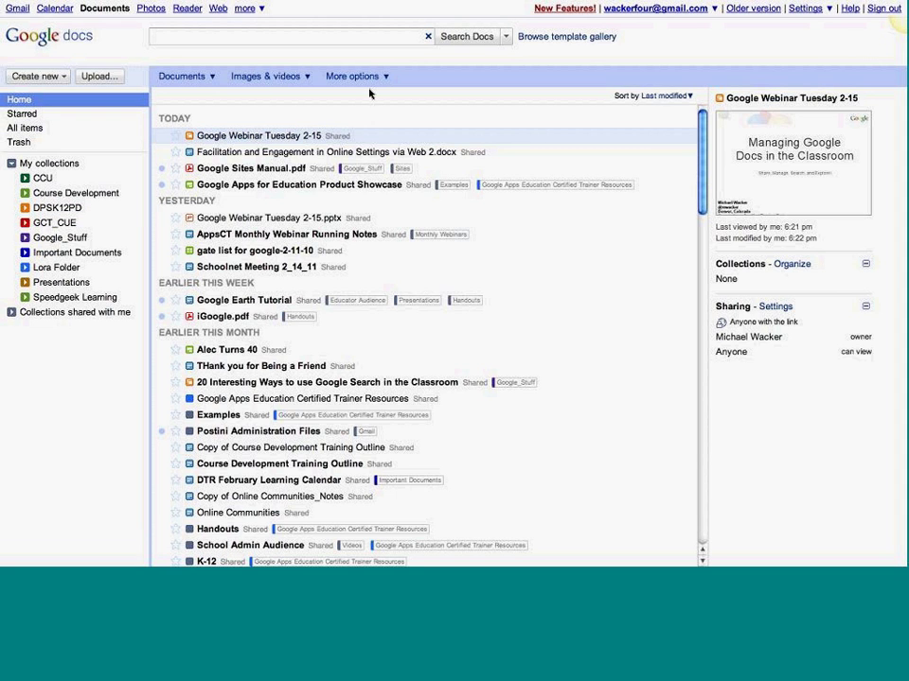
# Filter the Home list to show only videos, and switch the filter to all documents
pyautogui.moveTo(358, 13)
pyautogui.click(267, 76)
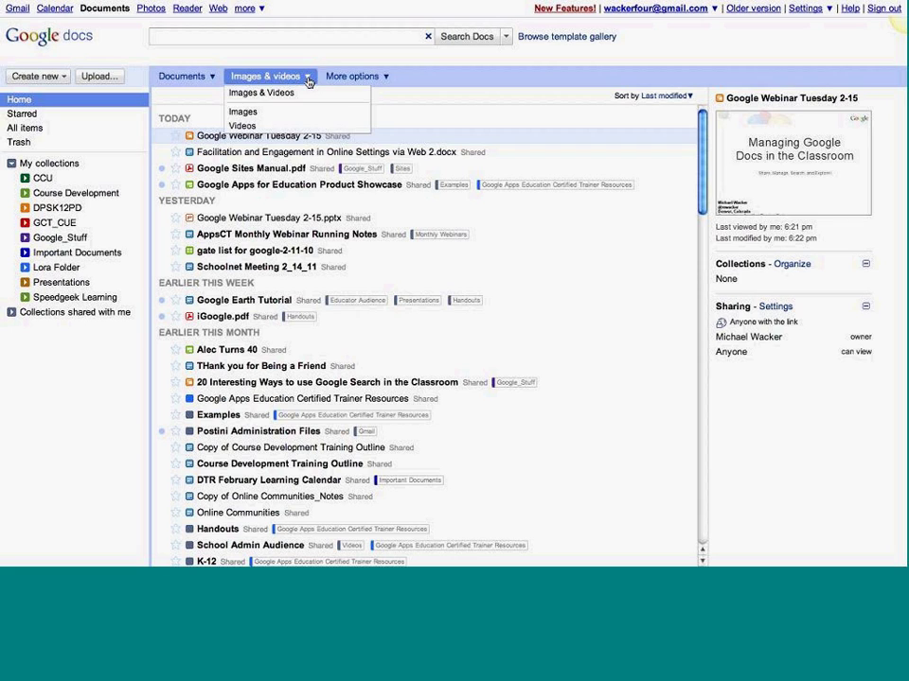
pyautogui.click(241, 126)
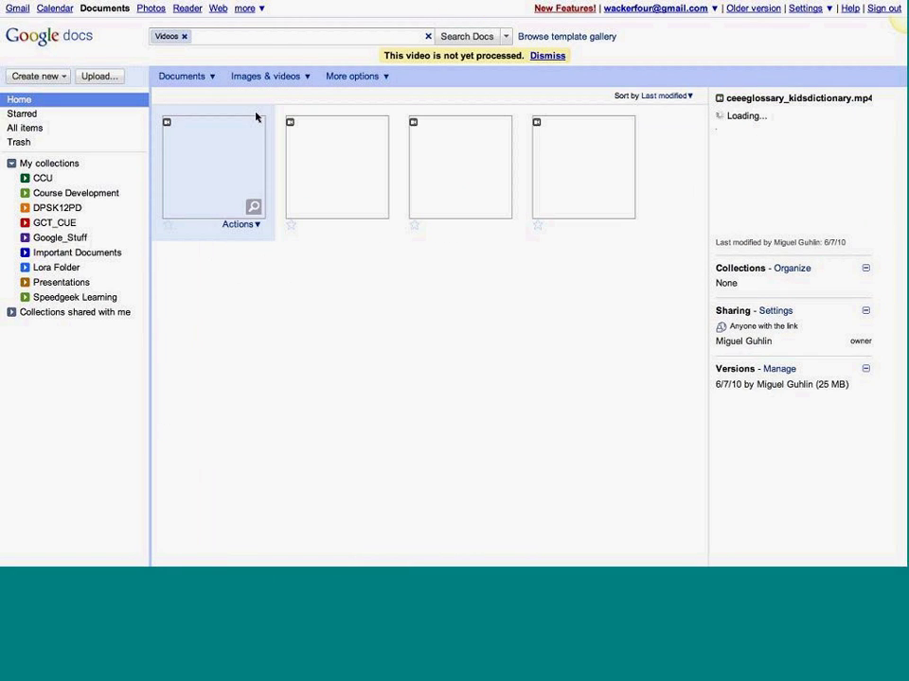
pyautogui.click(180, 80)
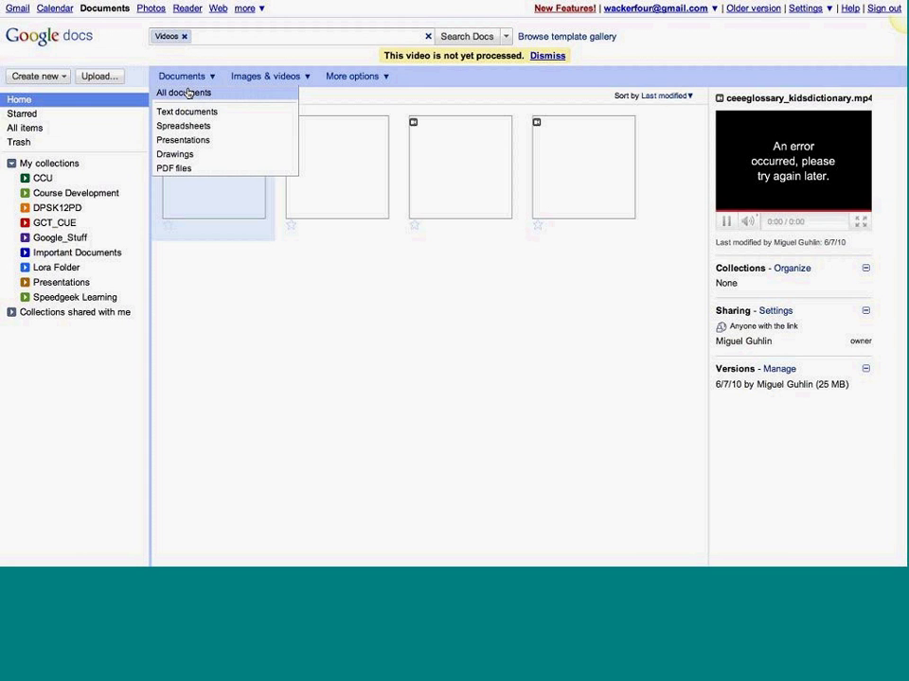
pyautogui.click(189, 93)
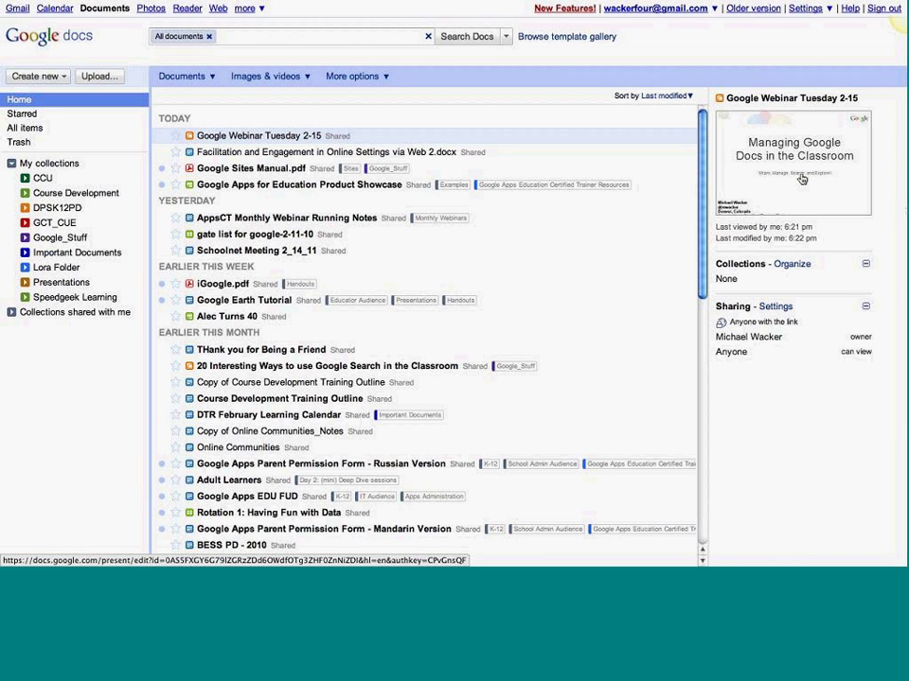
# Exit full screen, switch to the Google Webinar Tuesday 2-15 slideshow window and go back to the search operators slide
pyautogui.moveTo(6, 49)
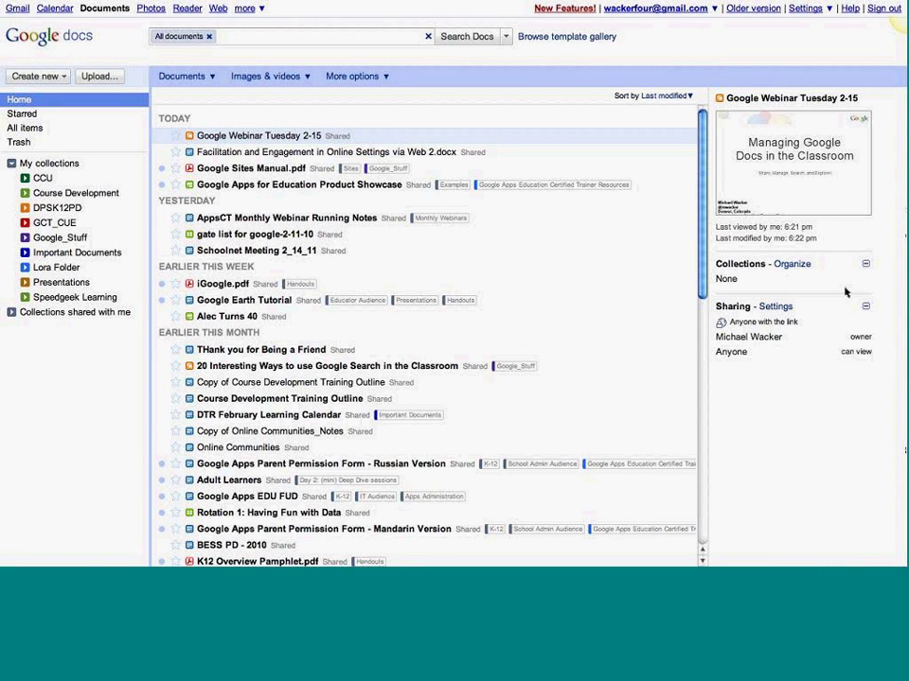
pyautogui.moveTo(237, 3)
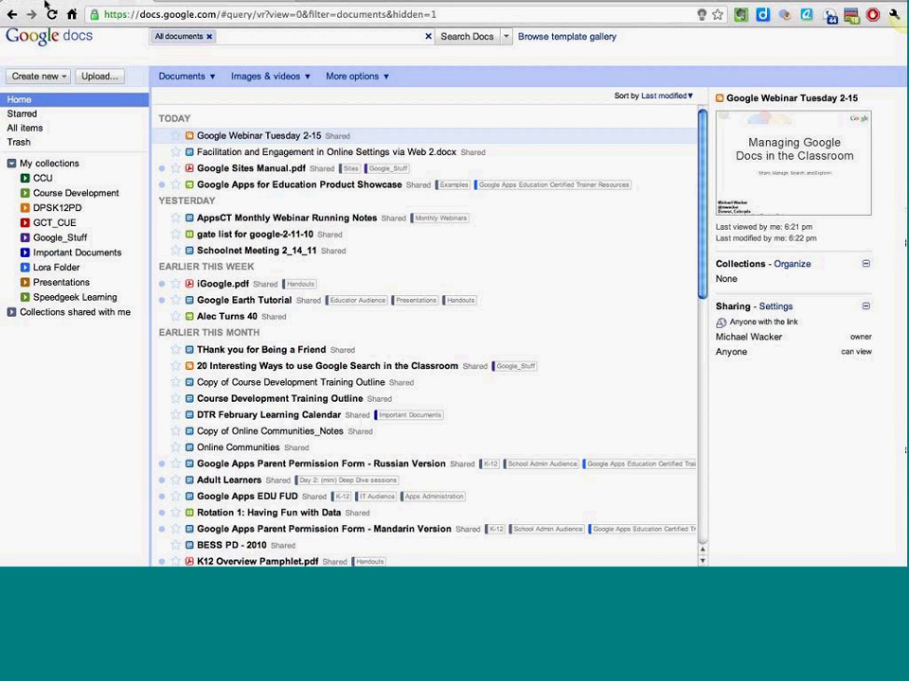
pyautogui.click(163, 7)
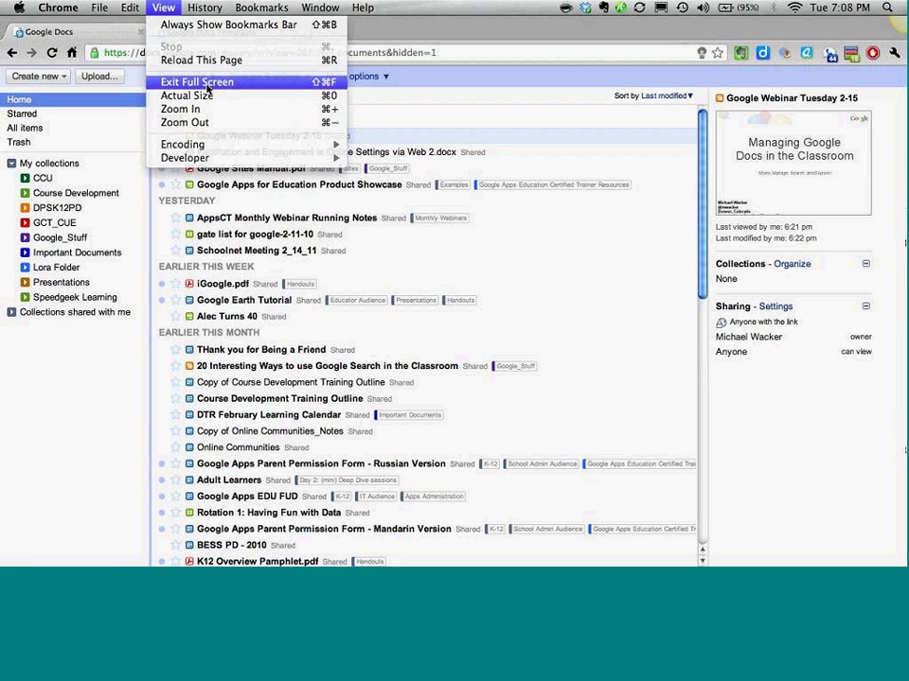
pyautogui.click(206, 83)
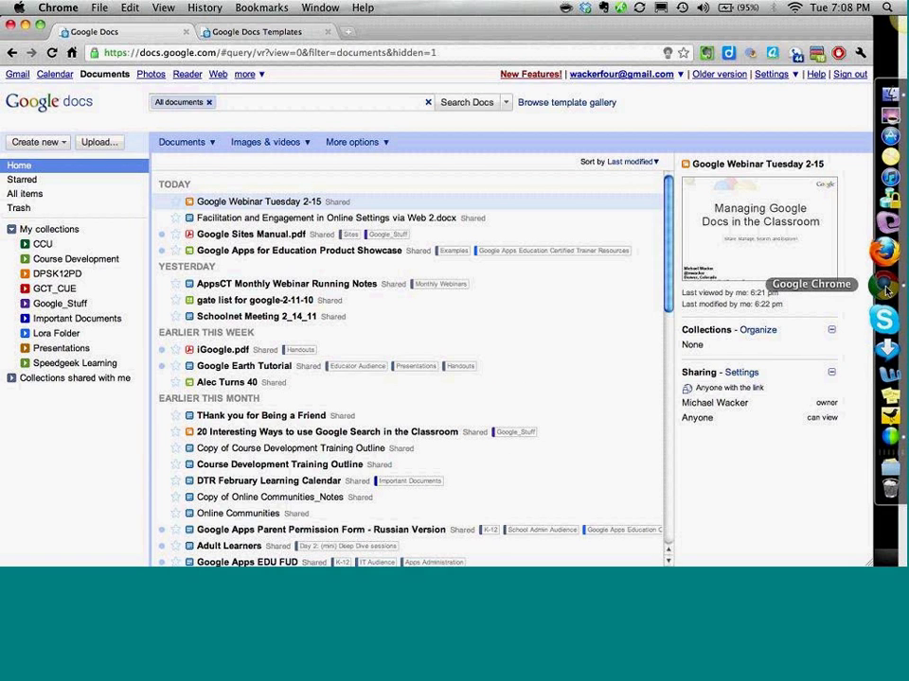
pyautogui.click(885, 287)
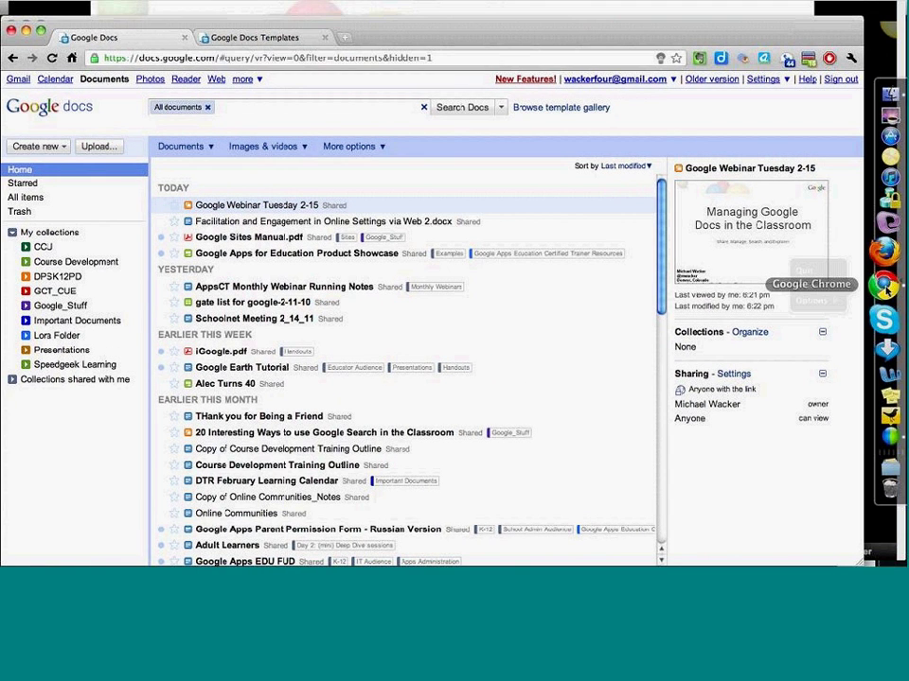
pyautogui.click(595, 225)
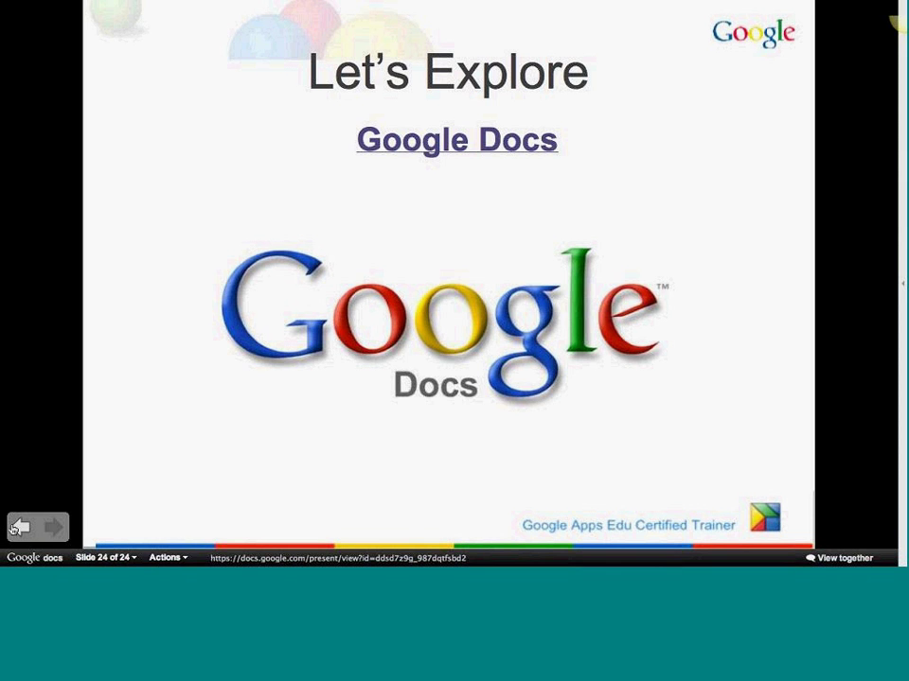
pyautogui.click(19, 527)
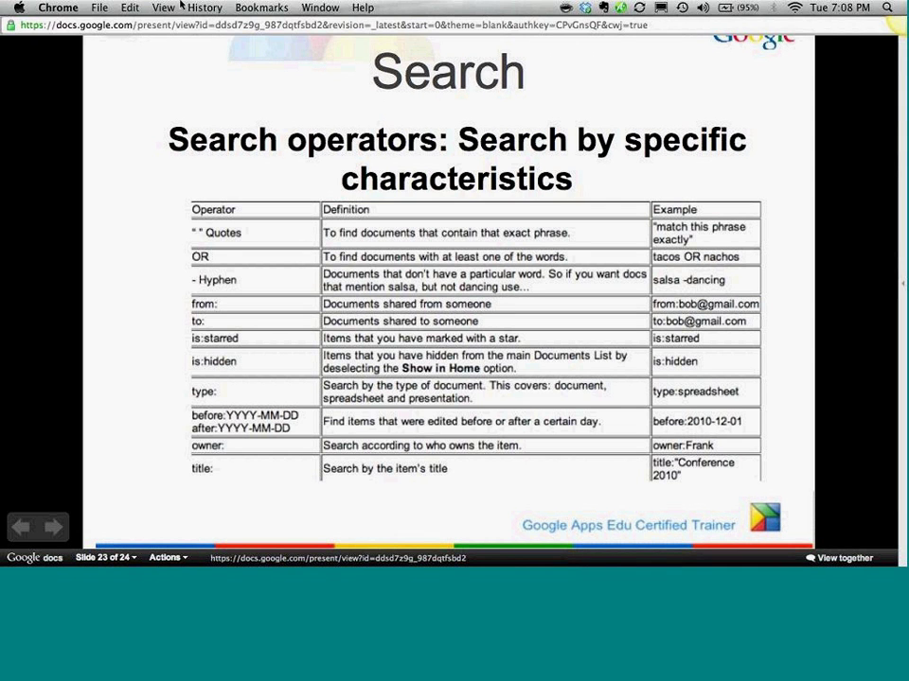
# Take the slideshow out of full screen and switch back to the Google Docs documents list window
pyautogui.click(163, 8)
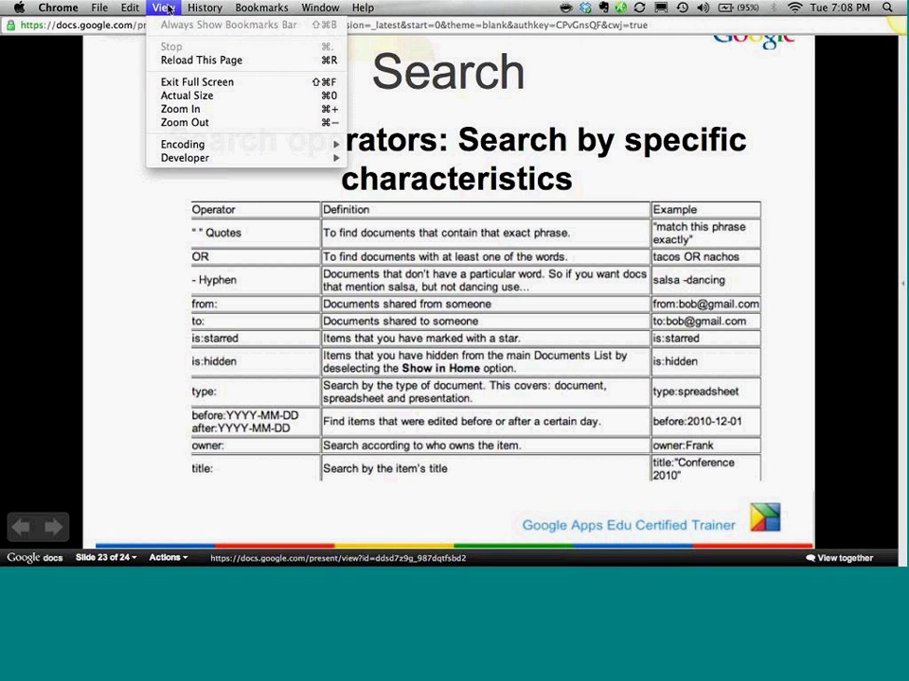
pyautogui.click(195, 83)
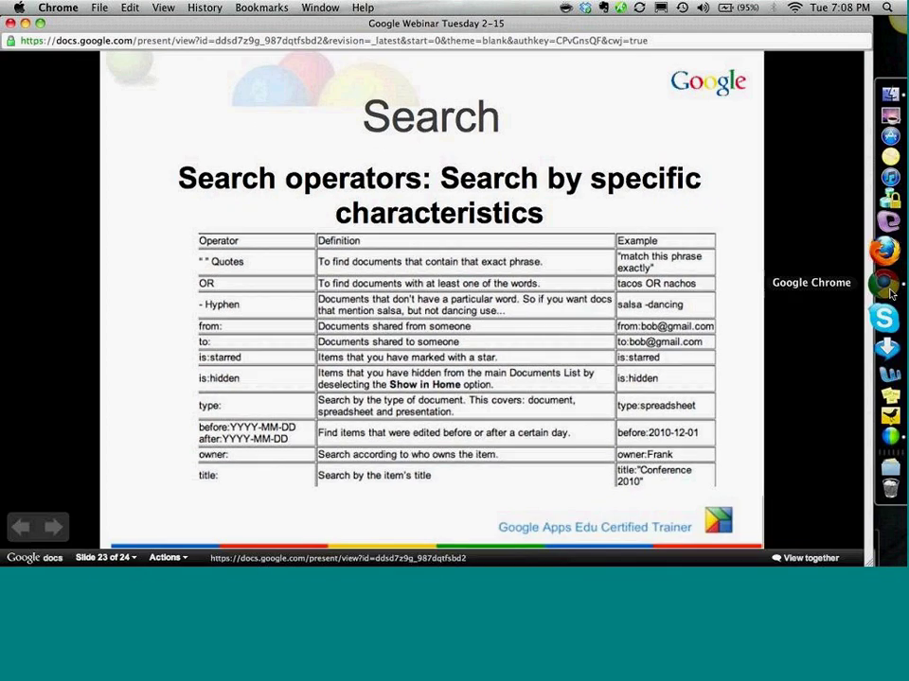
pyautogui.click(887, 288)
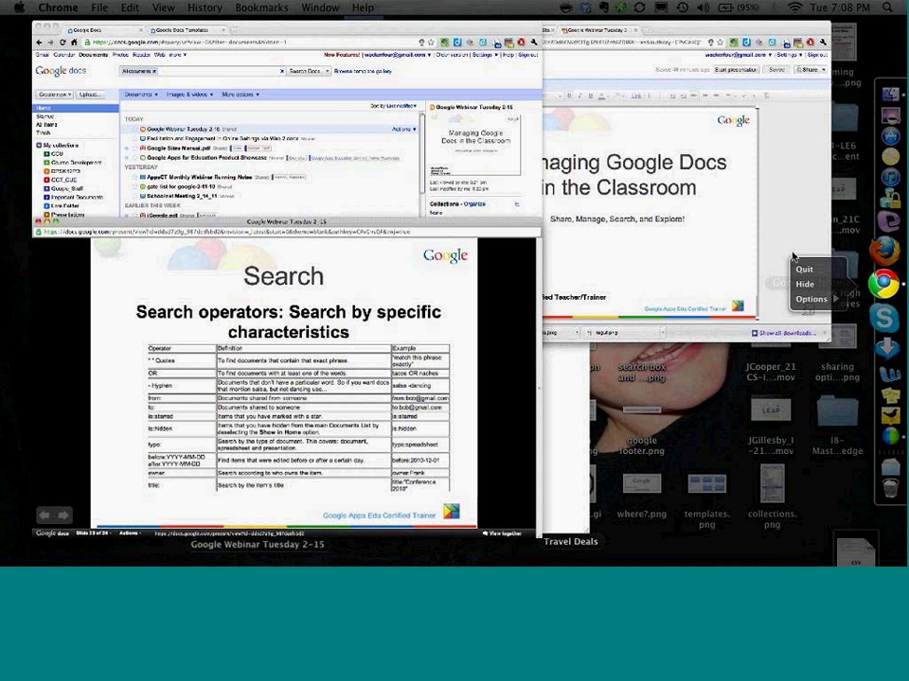
pyautogui.click(64, 126)
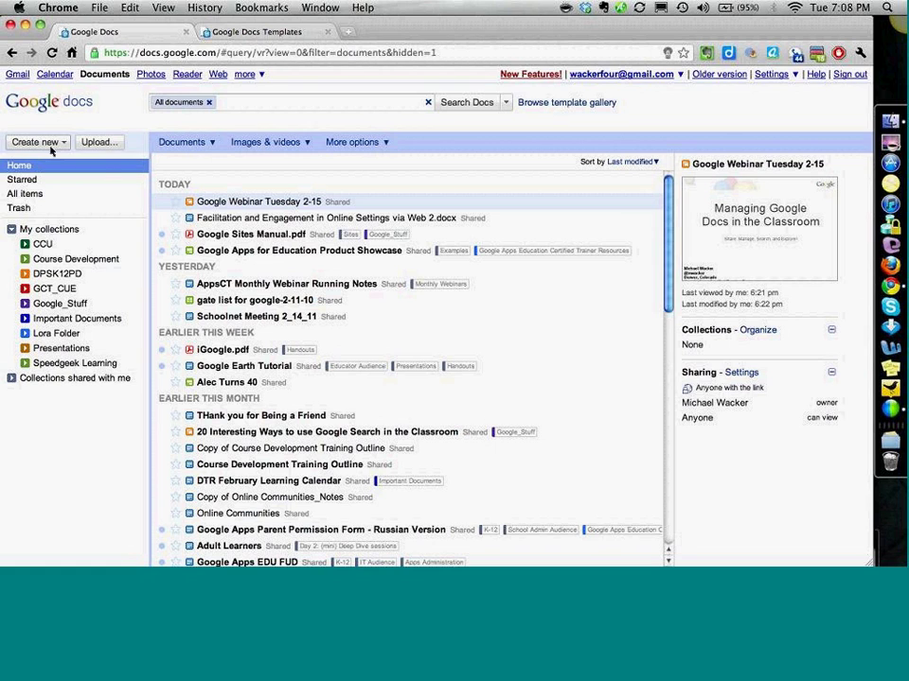
# Create a new collection named "Test for Webinar"
pyautogui.click(57, 145)
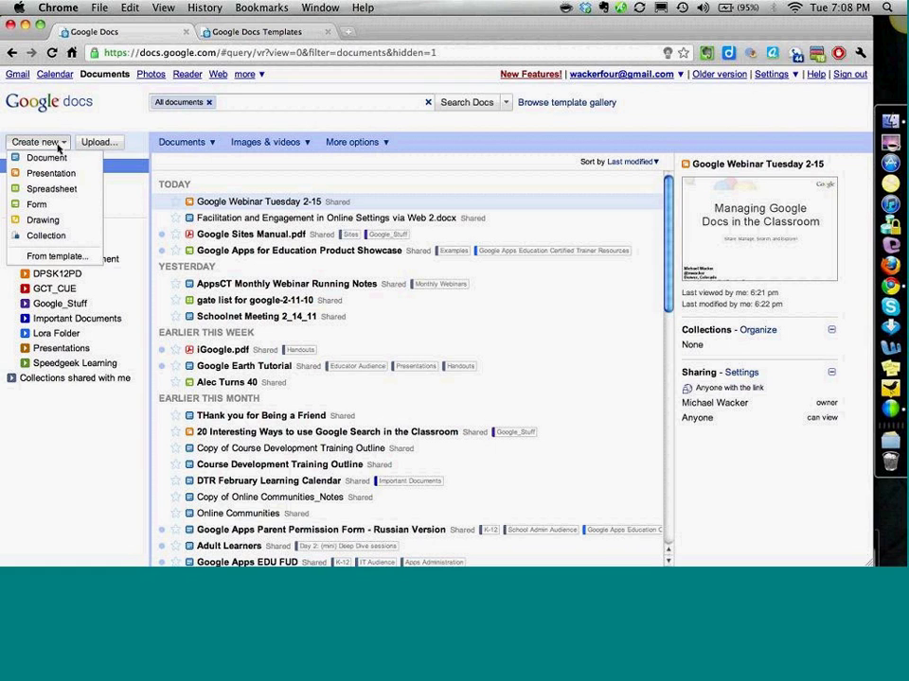
pyautogui.click(46, 237)
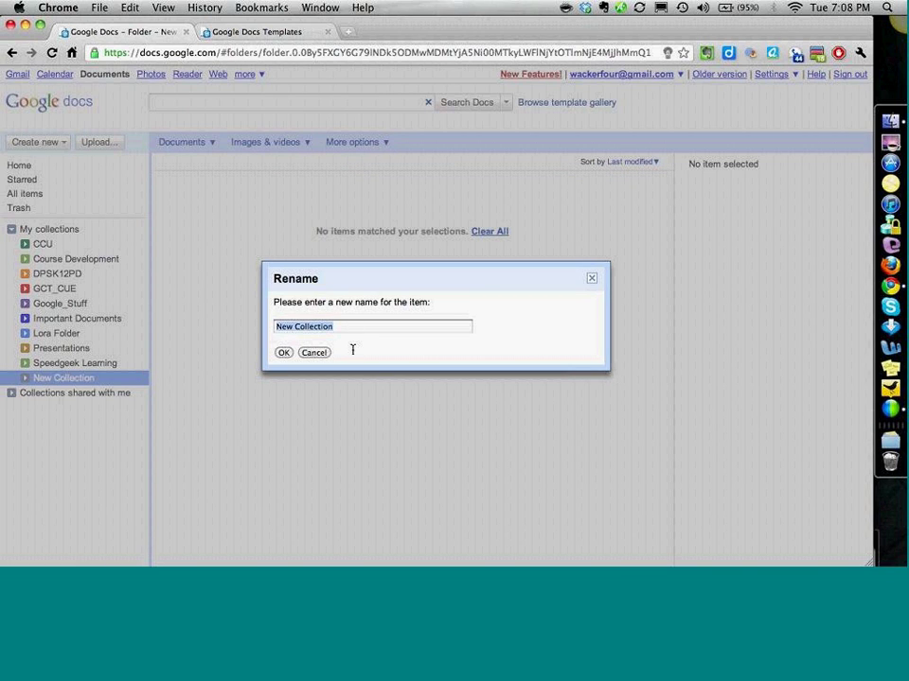
pyautogui.write('Test for We')
pyautogui.write('binar')
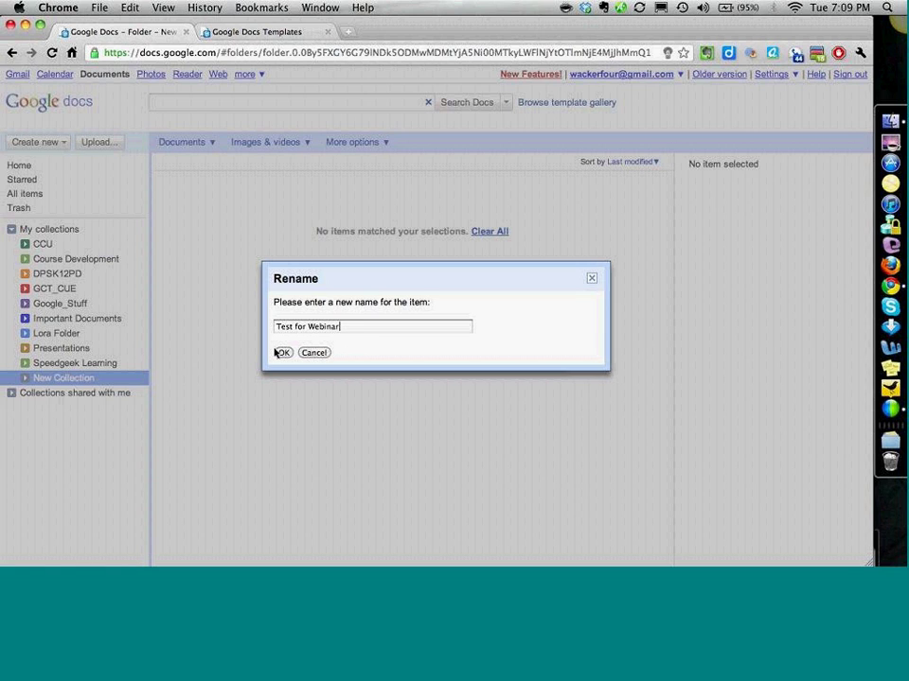
pyautogui.click(278, 355)
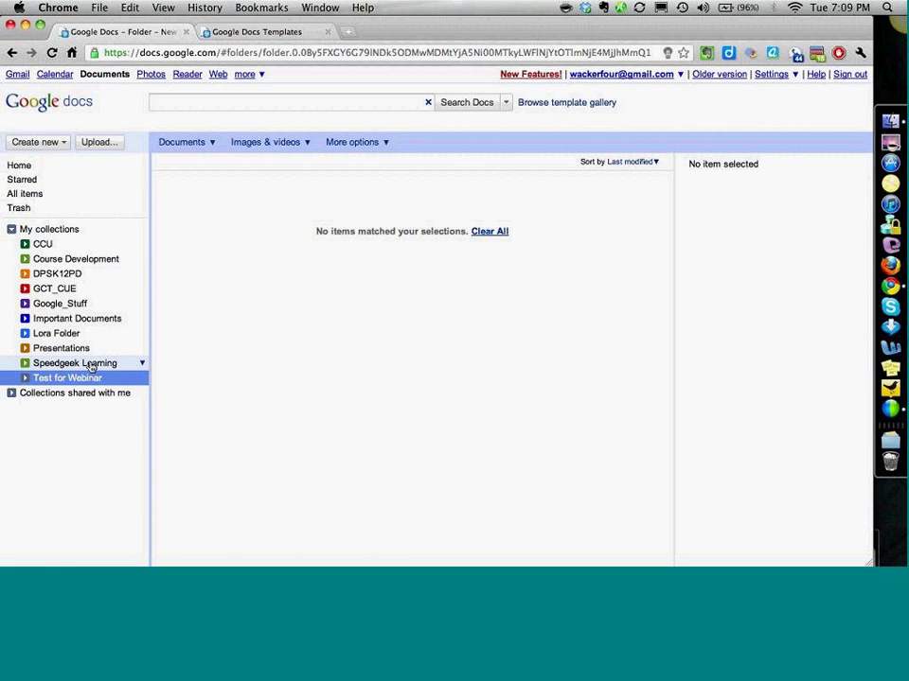
# From Home, add "Google Webinar Tuesday 2-15" and "Facilitation and Engagement in Online Settings via Web 2.docx" to the Test for Webinar collection
pyautogui.click(22, 165)
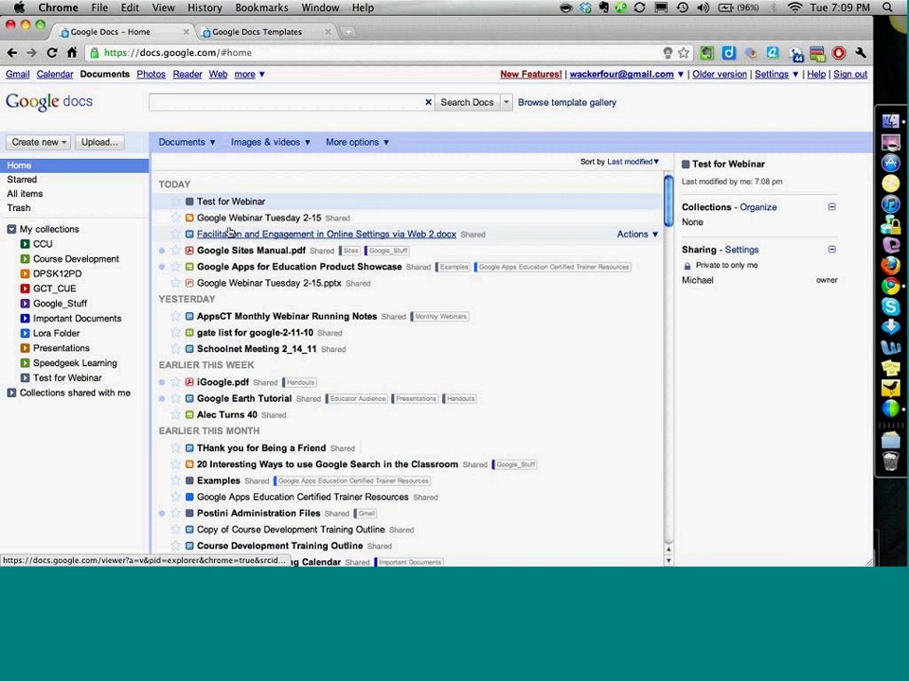
pyautogui.scroll(-1, 237, 199)
pyautogui.moveTo(227, 214); pyautogui.dragTo(68, 378)
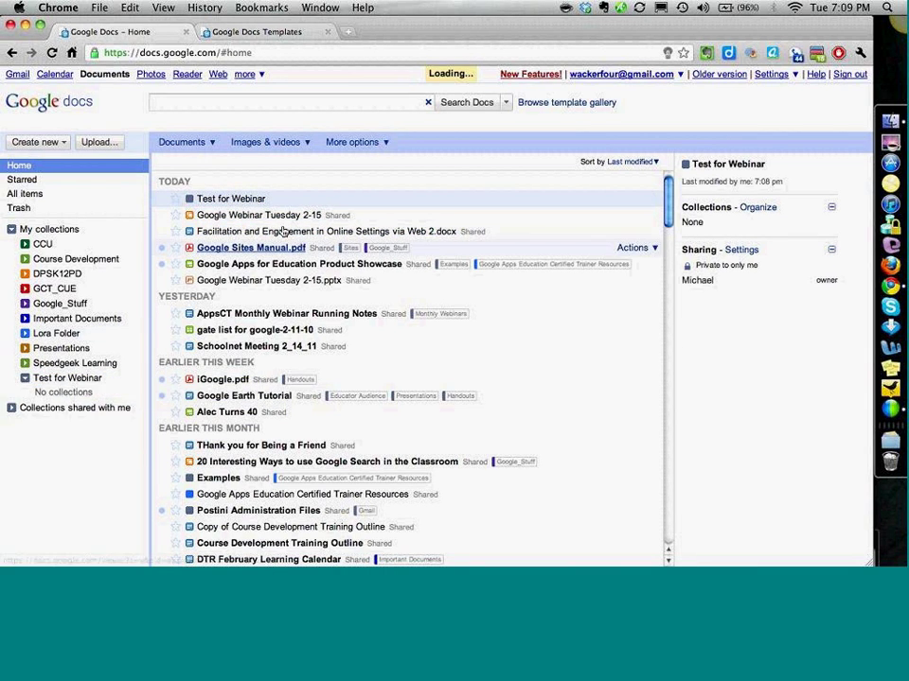
pyautogui.moveTo(283, 231); pyautogui.dragTo(69, 388)
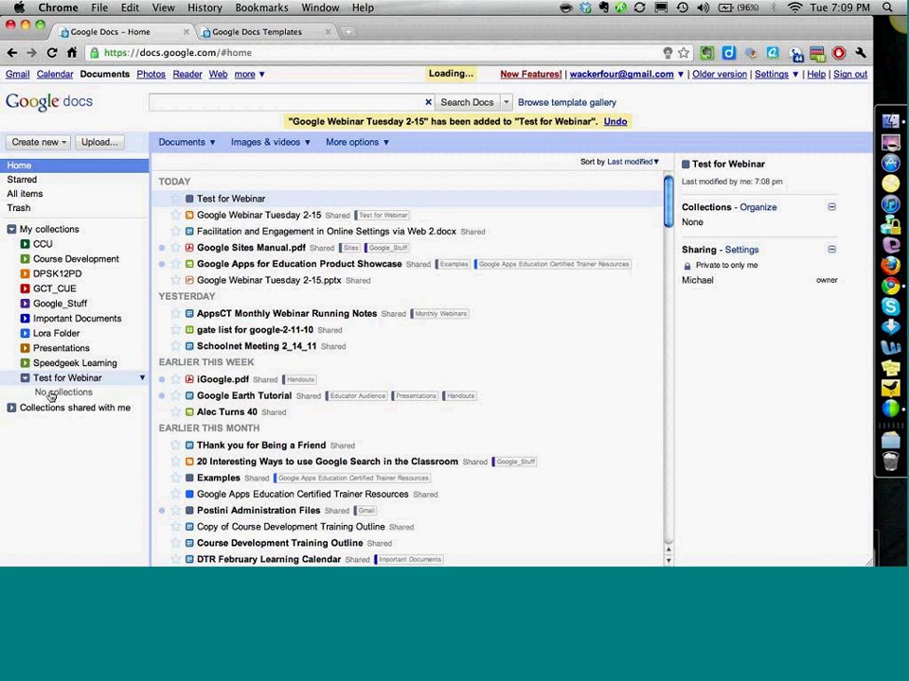
# Open the Test for Webinar collection and look over the actions available for it
pyautogui.click(141, 378)
pyautogui.click(142, 382)
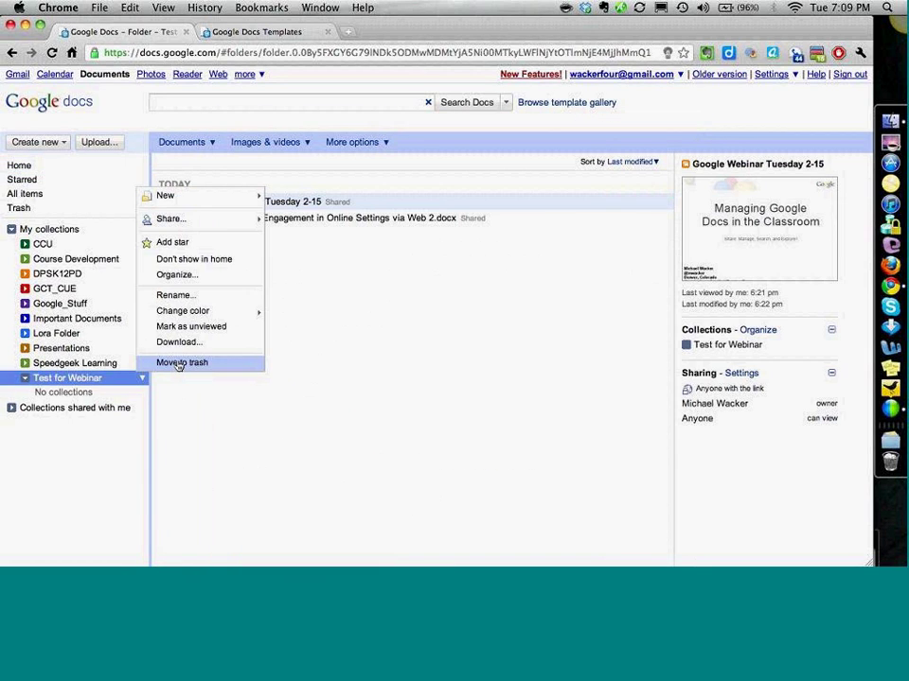
pyautogui.click(331, 282)
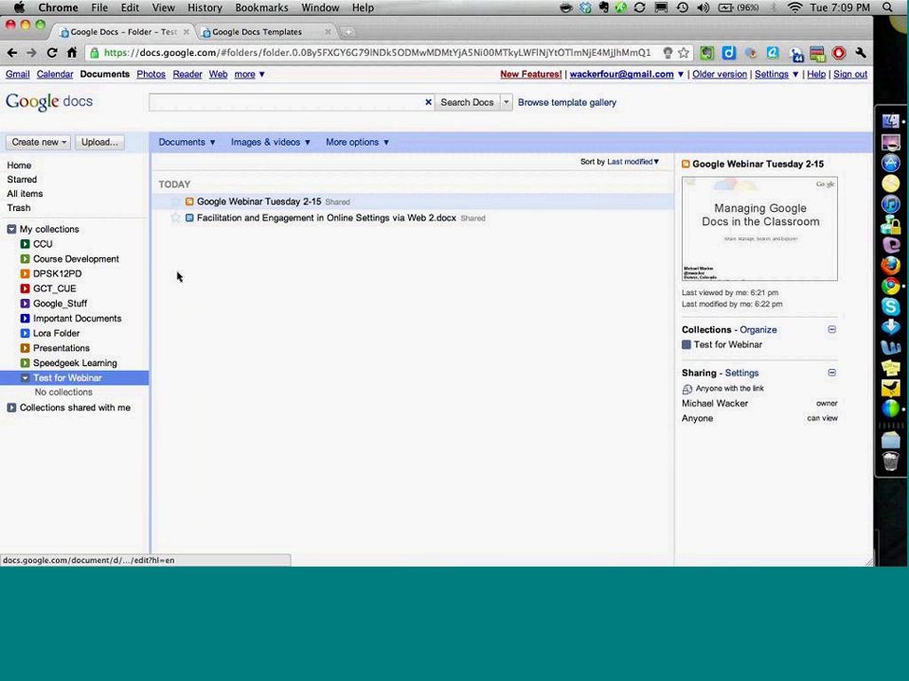
# Review the Test for Webinar collection's sharing settings and the fields for adding people and a message, closing them without sharing
pyautogui.click(138, 379)
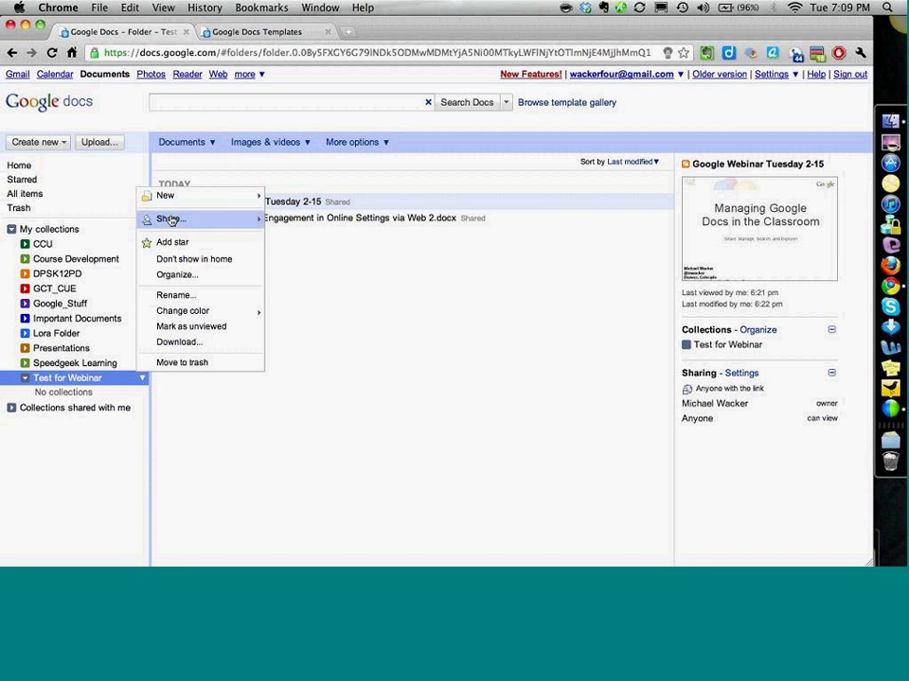
pyautogui.moveTo(176, 218)
pyautogui.click(319, 219)
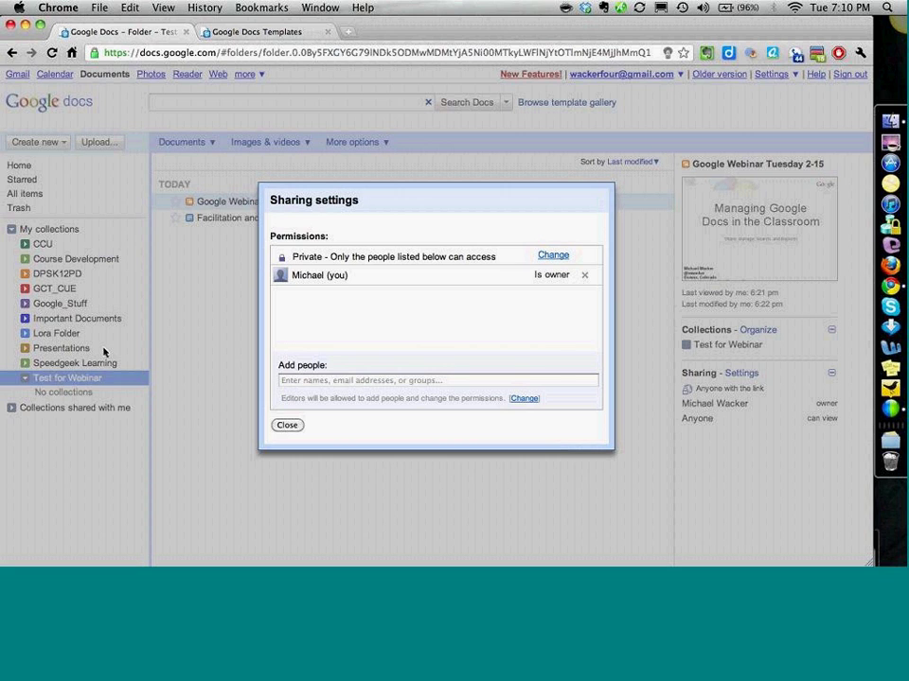
pyautogui.click(312, 382)
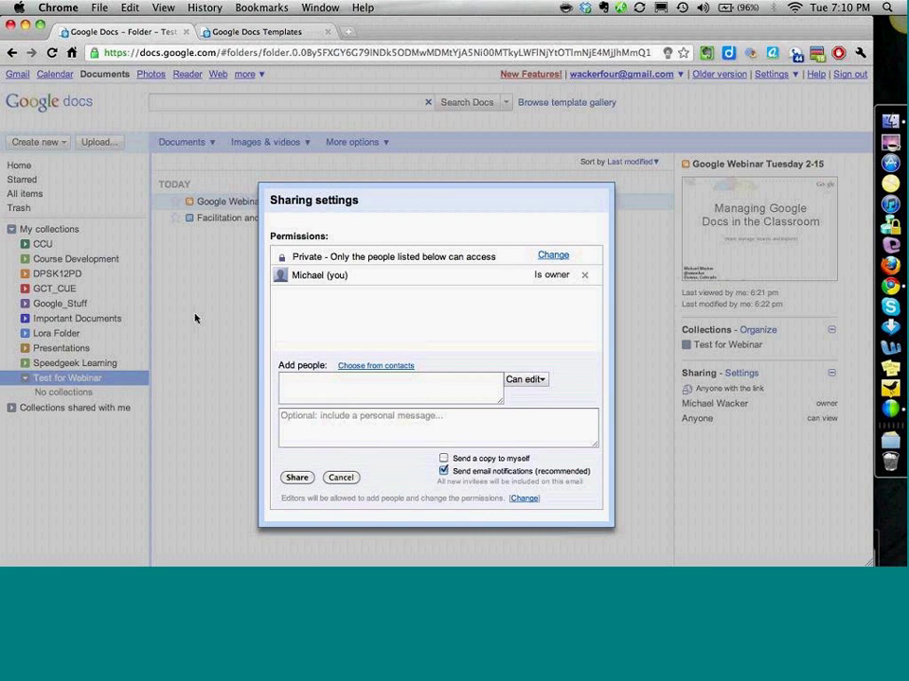
pyautogui.click(354, 420)
pyautogui.click(339, 477)
pyautogui.click(284, 426)
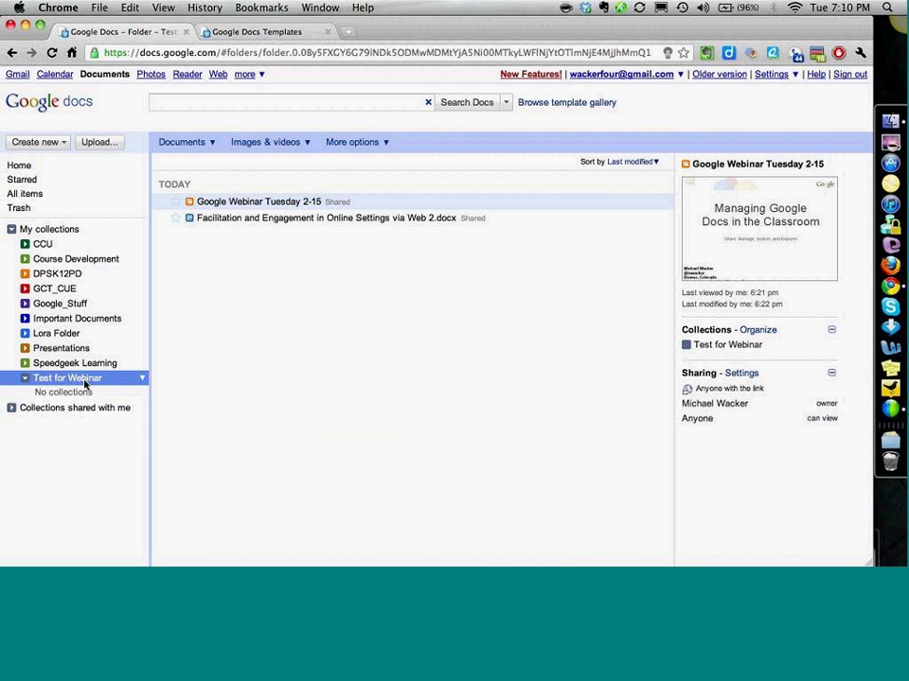
# Change the Test for Webinar collection's color to red and return to the Home list
pyautogui.click(141, 378)
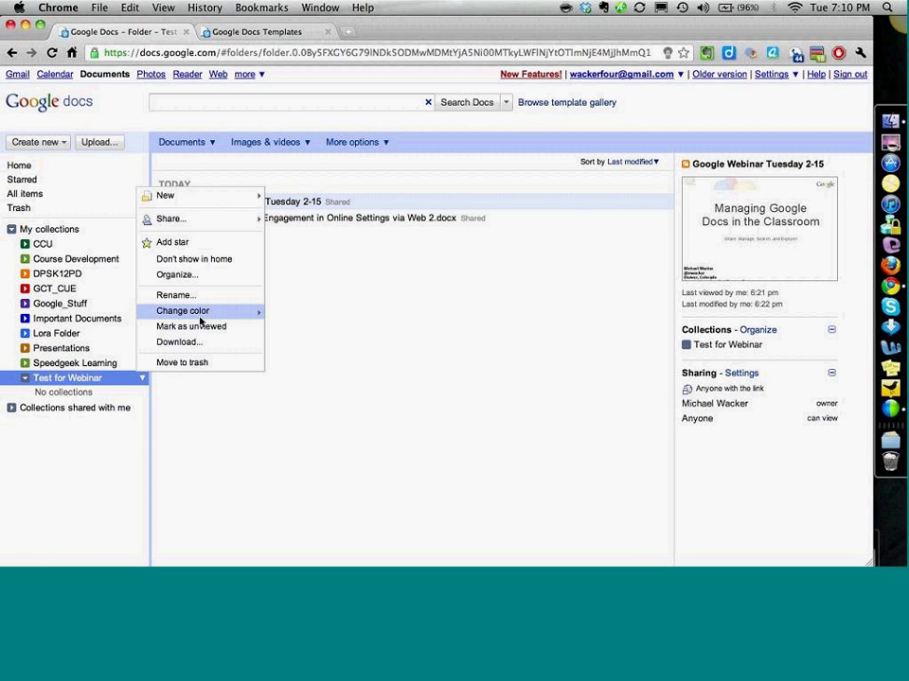
pyautogui.moveTo(199, 313)
pyautogui.click(272, 315)
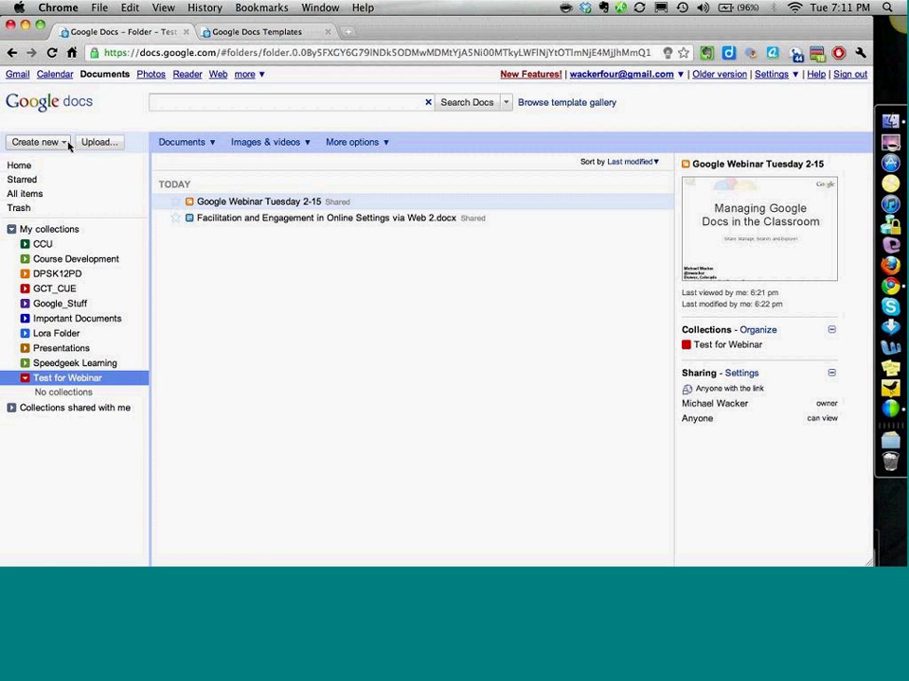
pyautogui.click(19, 169)
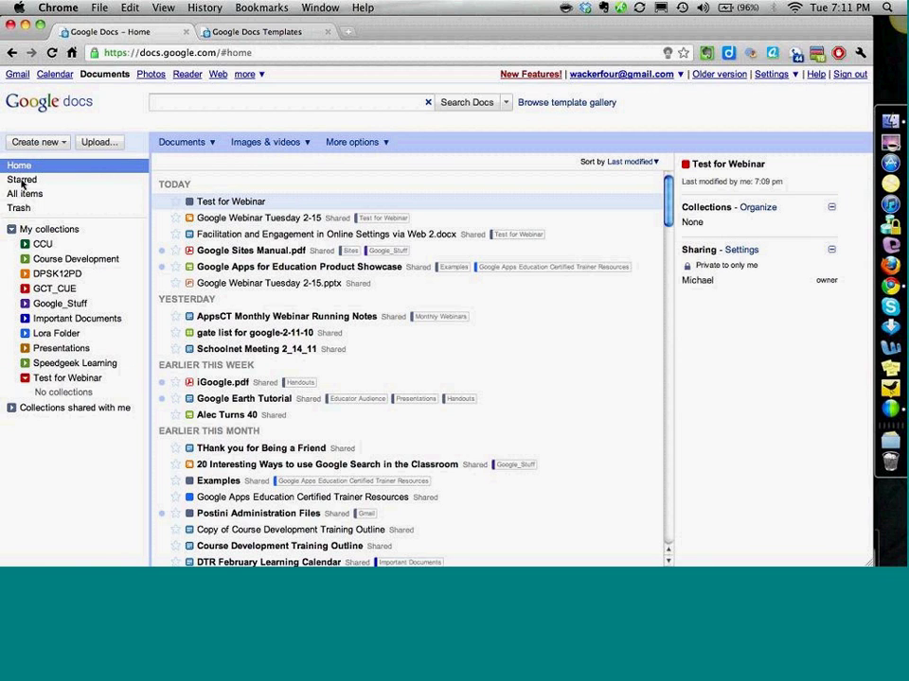
# Expand the collections shared with me and look through the whole list of shared collections
pyautogui.click(12, 409)
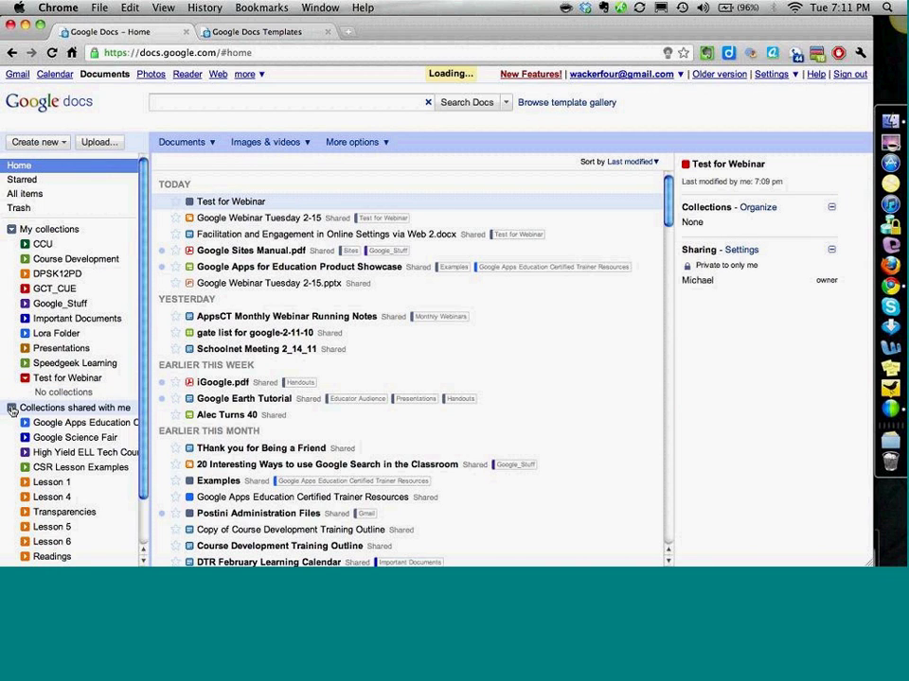
pyautogui.scroll(-3, 49, 480)
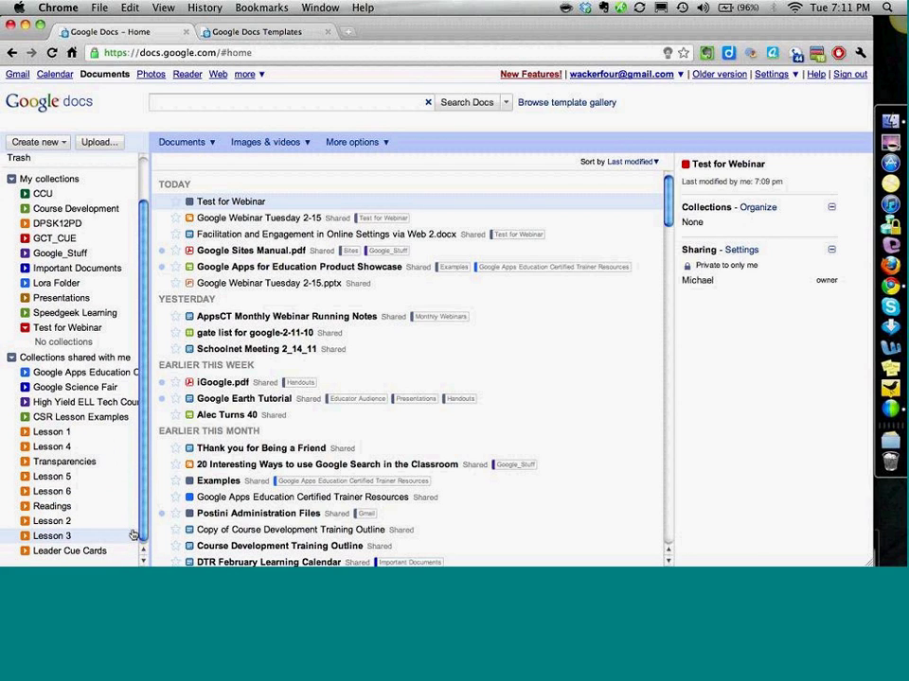
pyautogui.scroll(3, 116, 494)
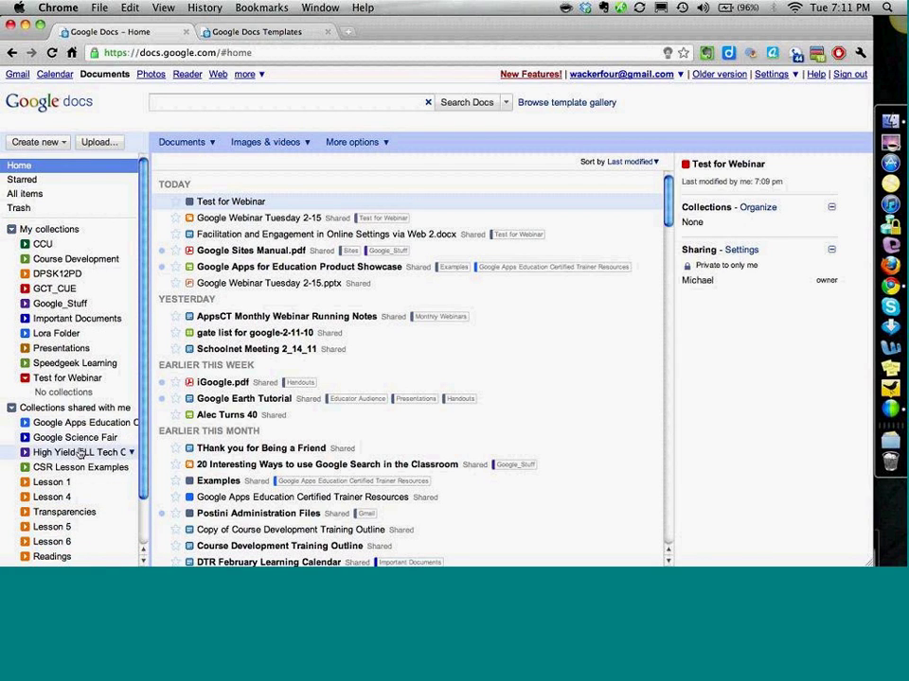
pyautogui.scroll(-1, 84, 473)
pyautogui.scroll(-3, 87, 484)
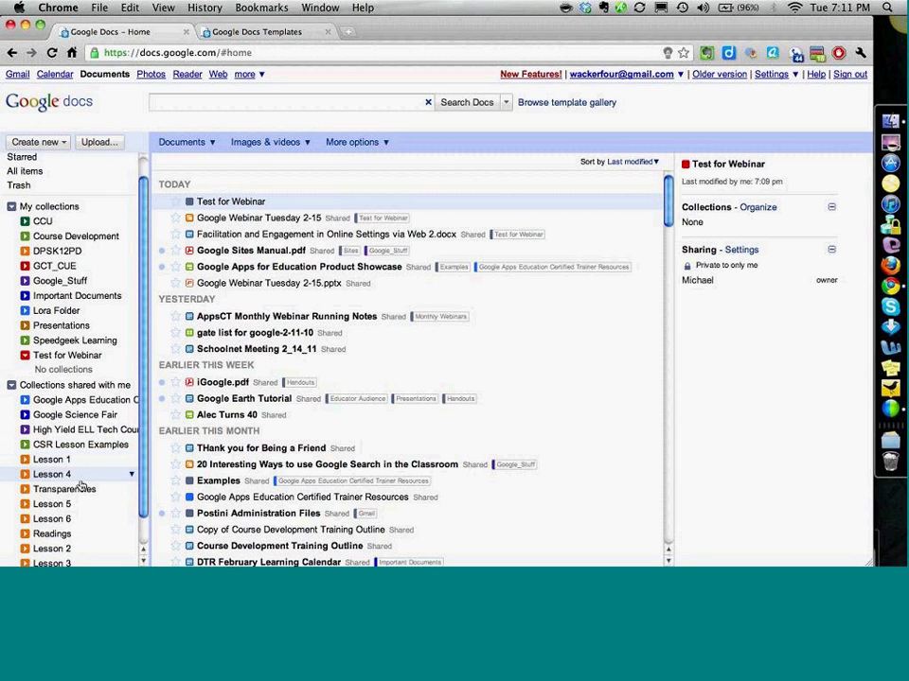
# Reload the documents list, open the newly shared Student Work collection, and refresh it to check for new items
pyautogui.click(52, 54)
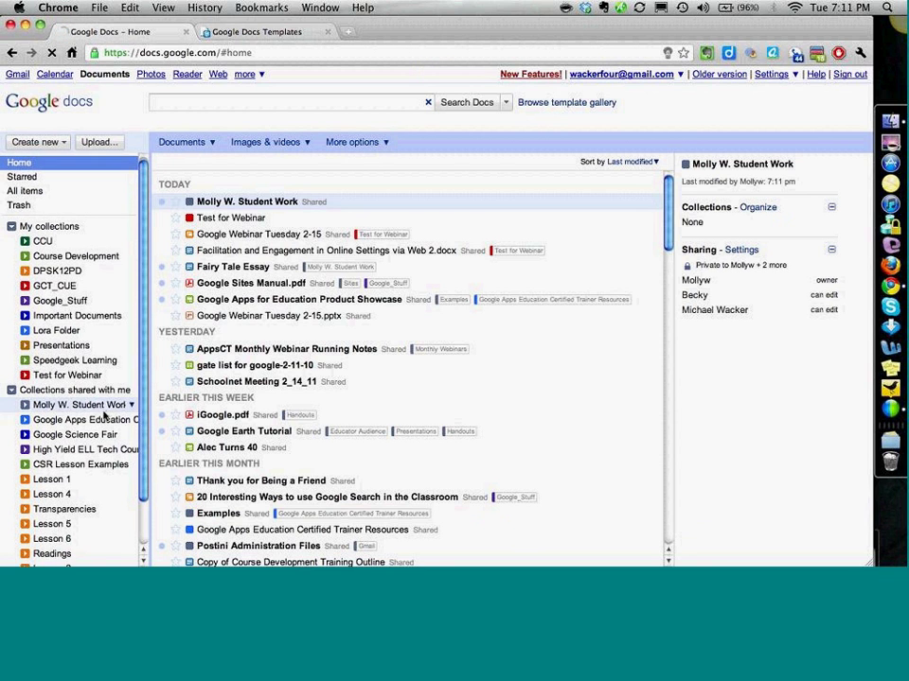
pyautogui.click(118, 408)
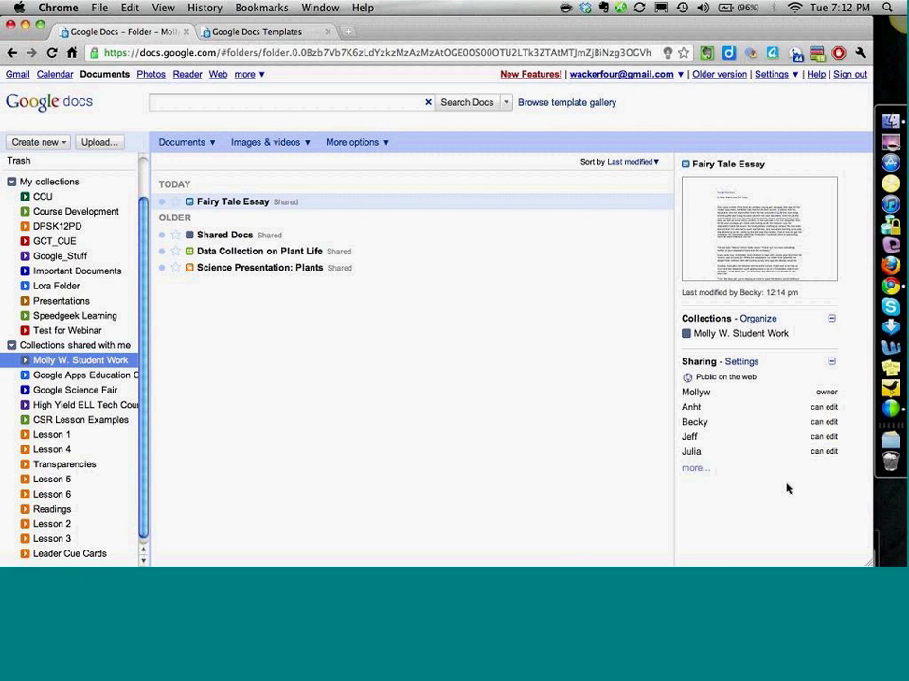
pyautogui.moveTo(346, 205)
pyautogui.click(52, 55)
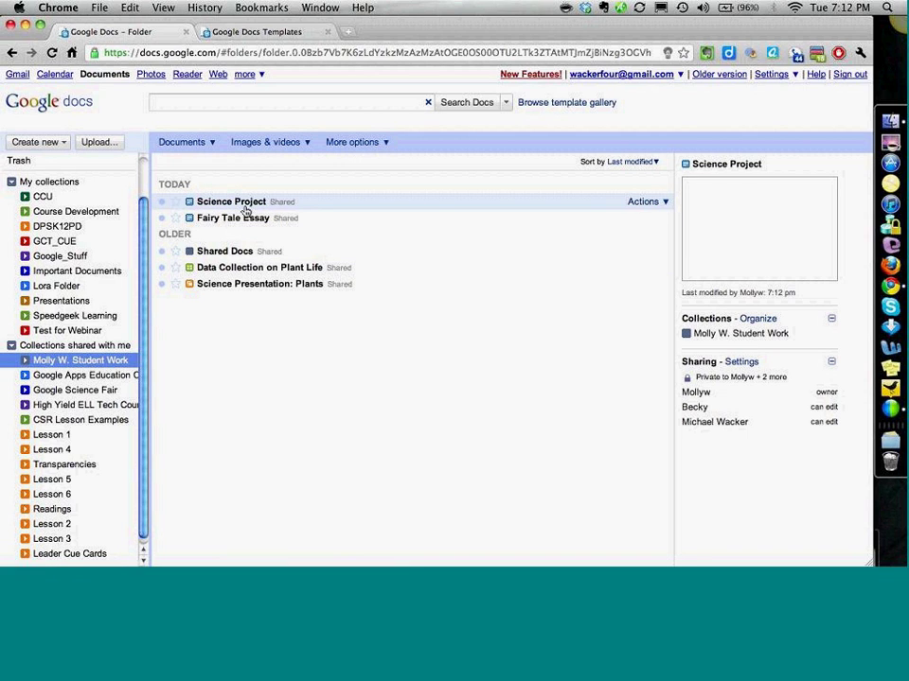
# Open the Science Project document and add the comment "this looks fantastic" to the word "The"
pyautogui.click(238, 202)
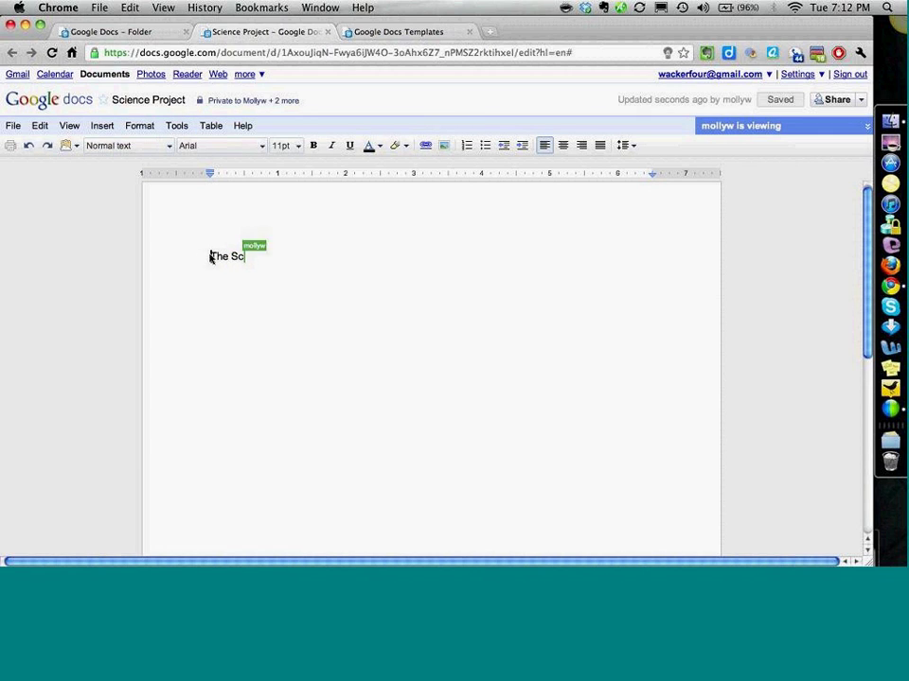
pyautogui.doubleClick(210, 256)
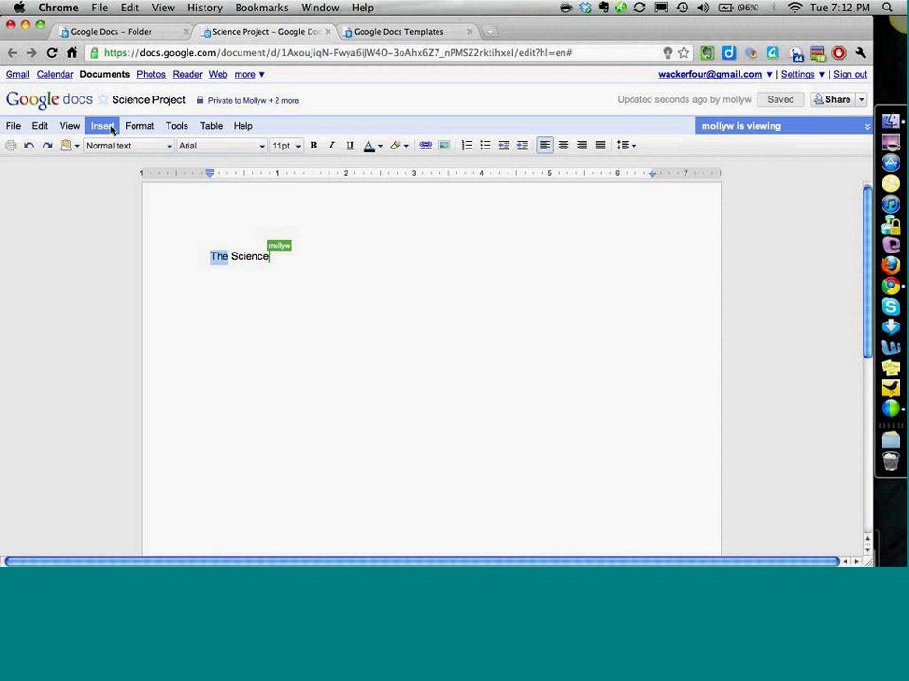
pyautogui.click(112, 129)
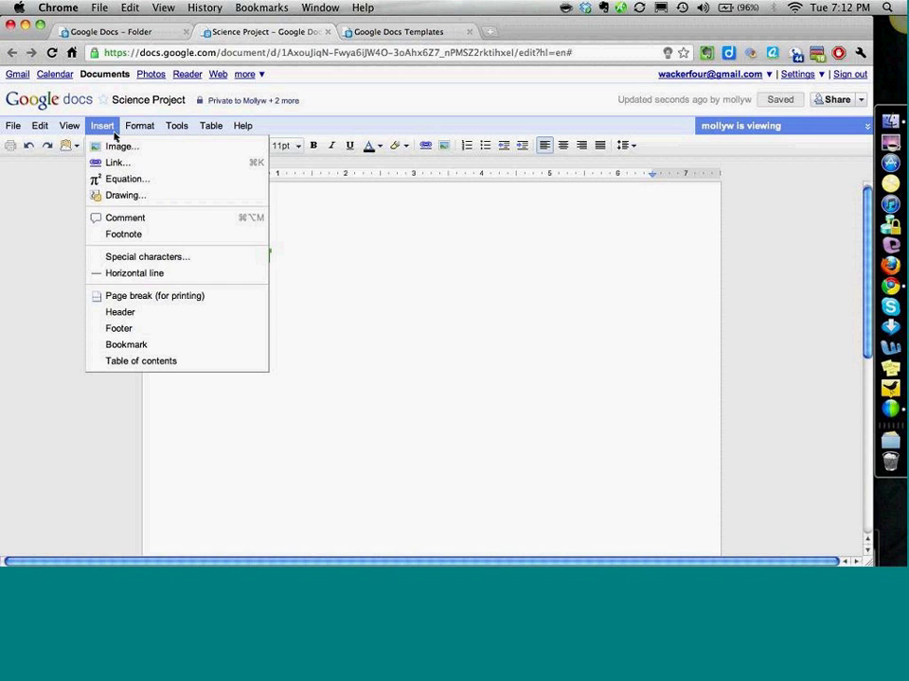
pyautogui.click(137, 220)
pyautogui.write('this lo')
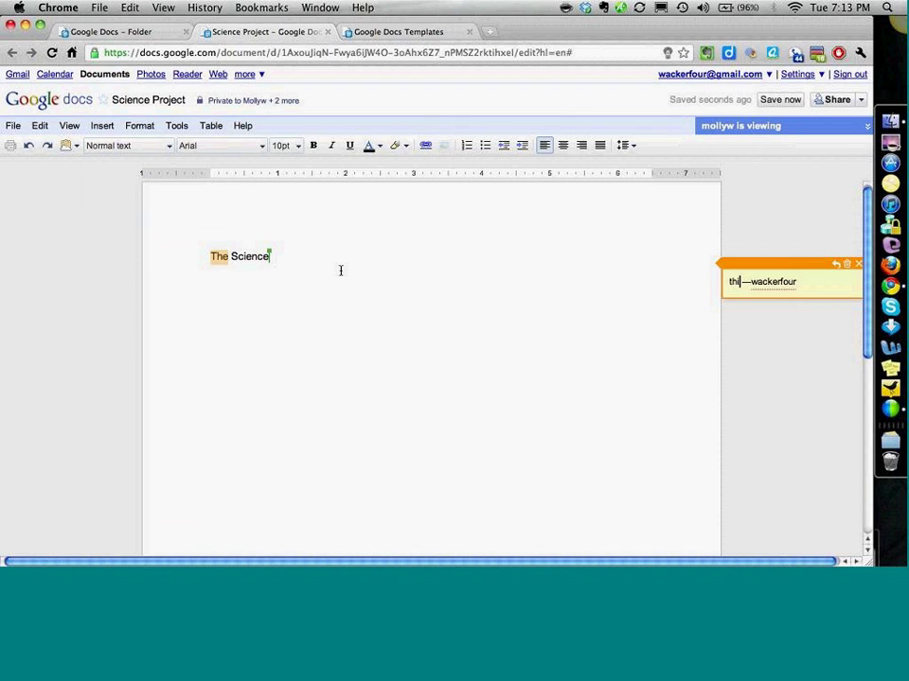
pyautogui.write('oks fan')
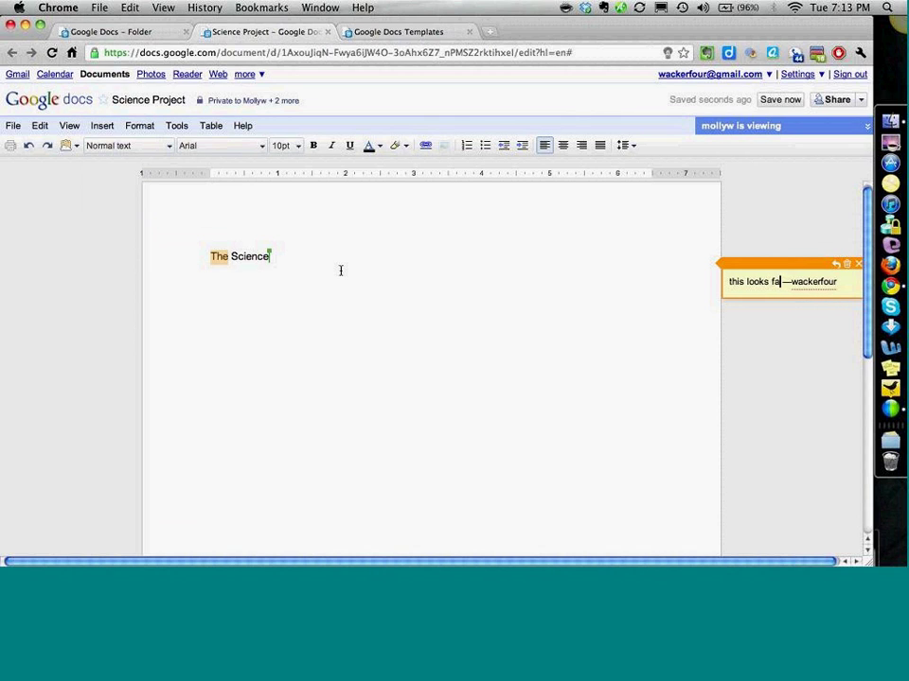
pyautogui.write('tastic')
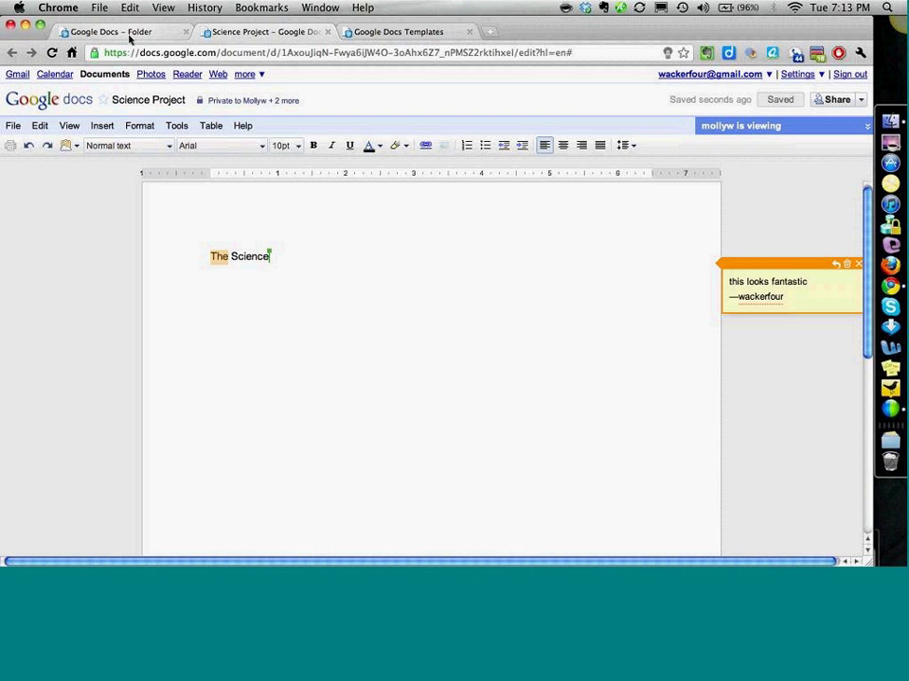
# Return to the documents list and show all collections shared with me, with their sidebar tree collapsed
pyautogui.click(129, 38)
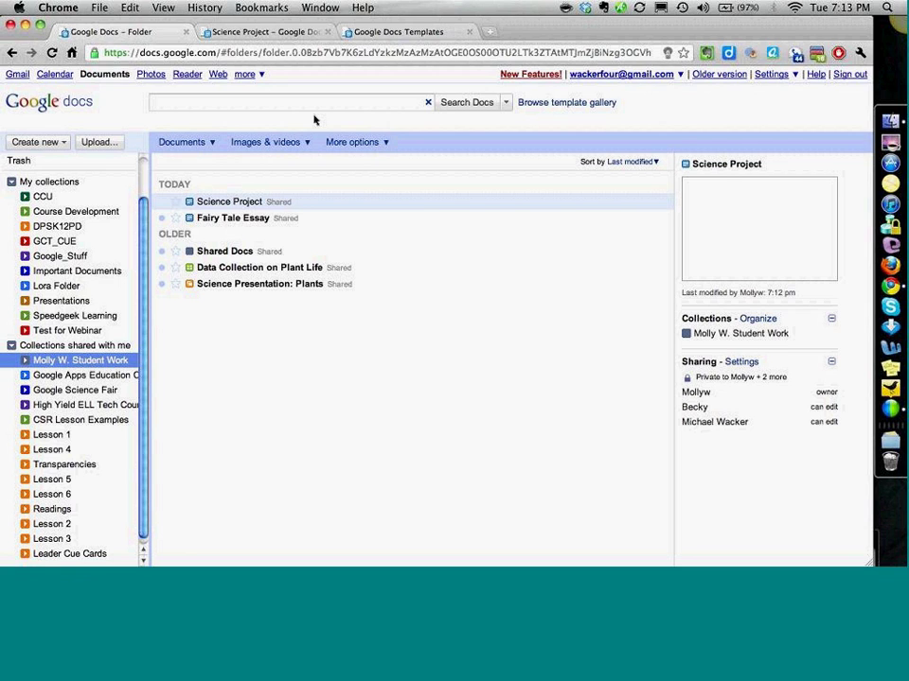
pyautogui.click(11, 346)
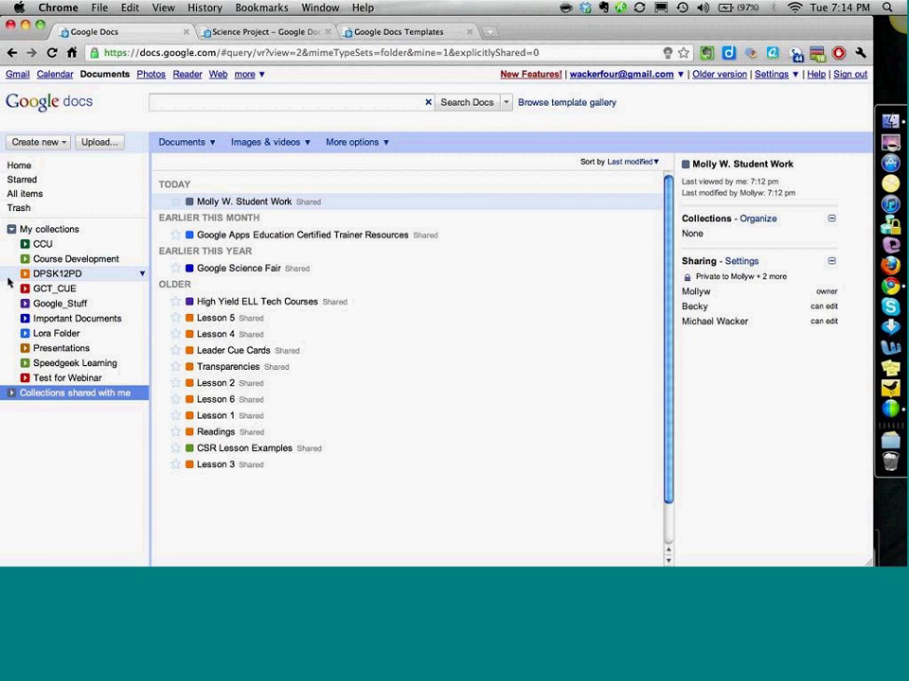
pyautogui.click(394, 53)
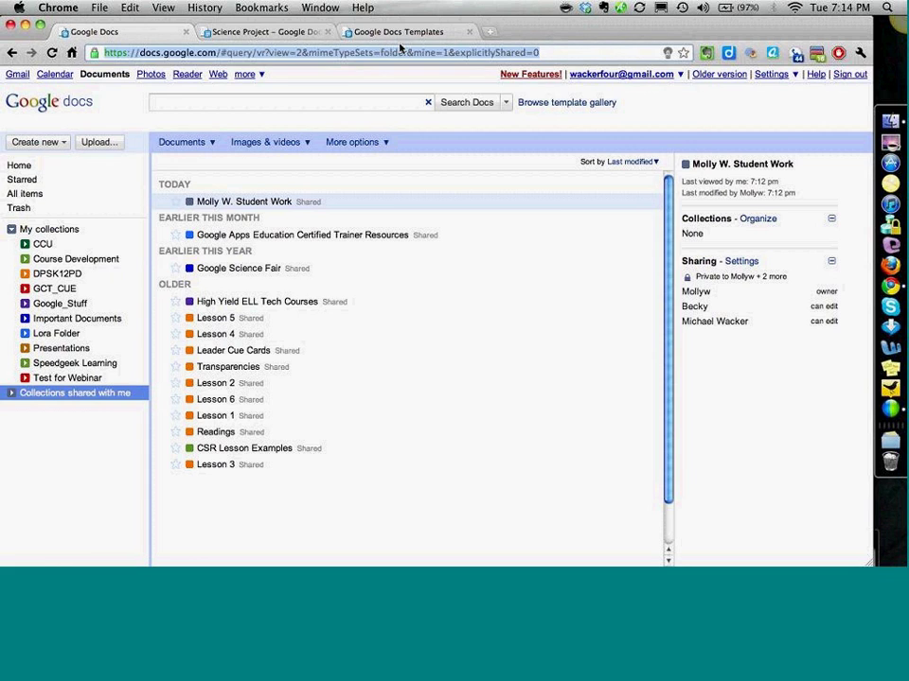
pyautogui.write('view')
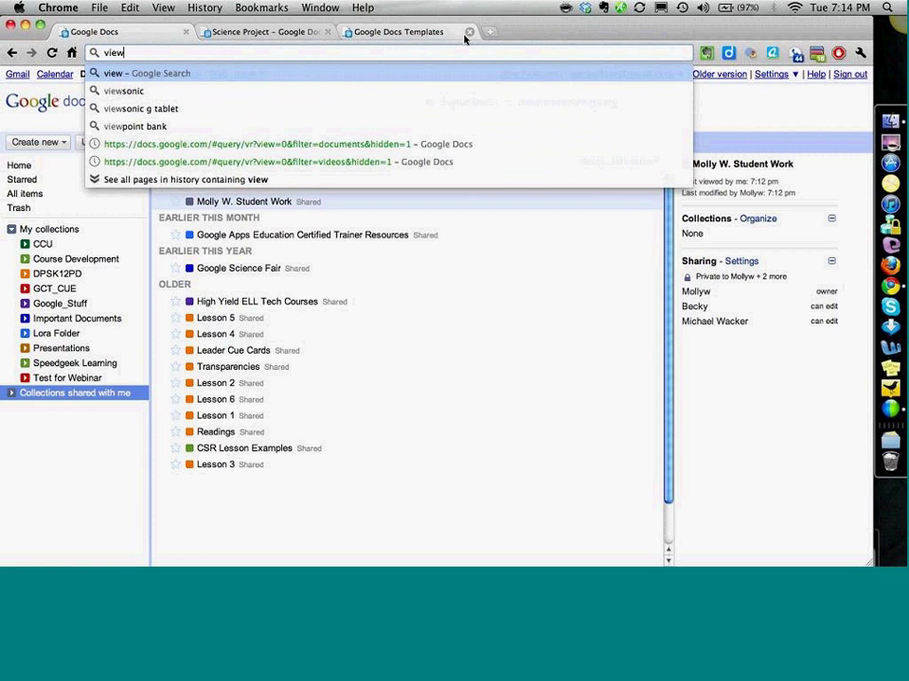
pyautogui.click(488, 53)
pyautogui.doubleClick(444, 49)
pyautogui.press('BackSpace')
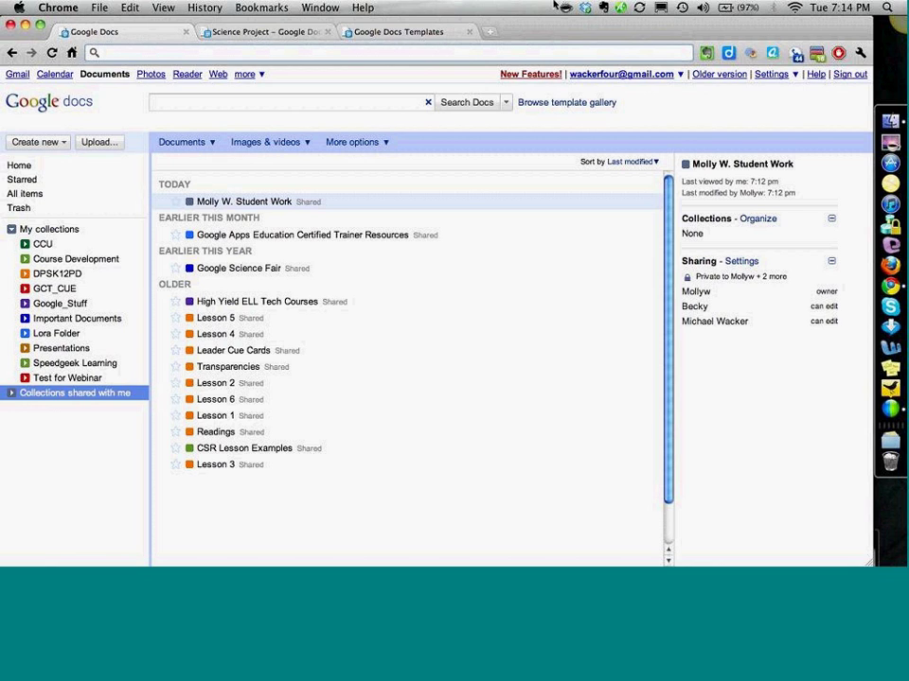
# In a new browser tab, search Google for "google viewer" and open the Google Docs Viewer page
pyautogui.click(489, 31)
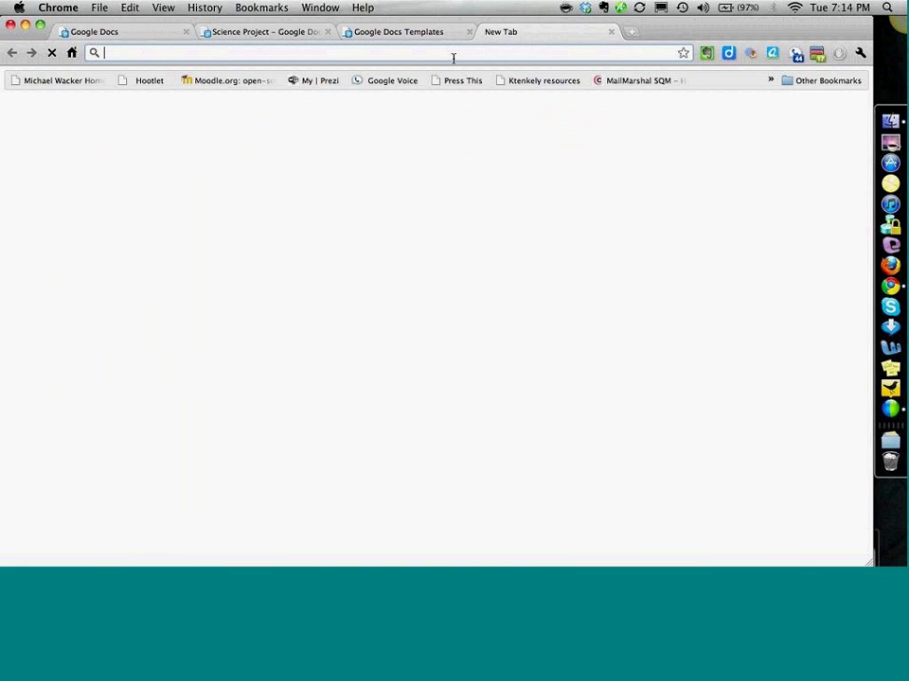
pyautogui.write('goog')
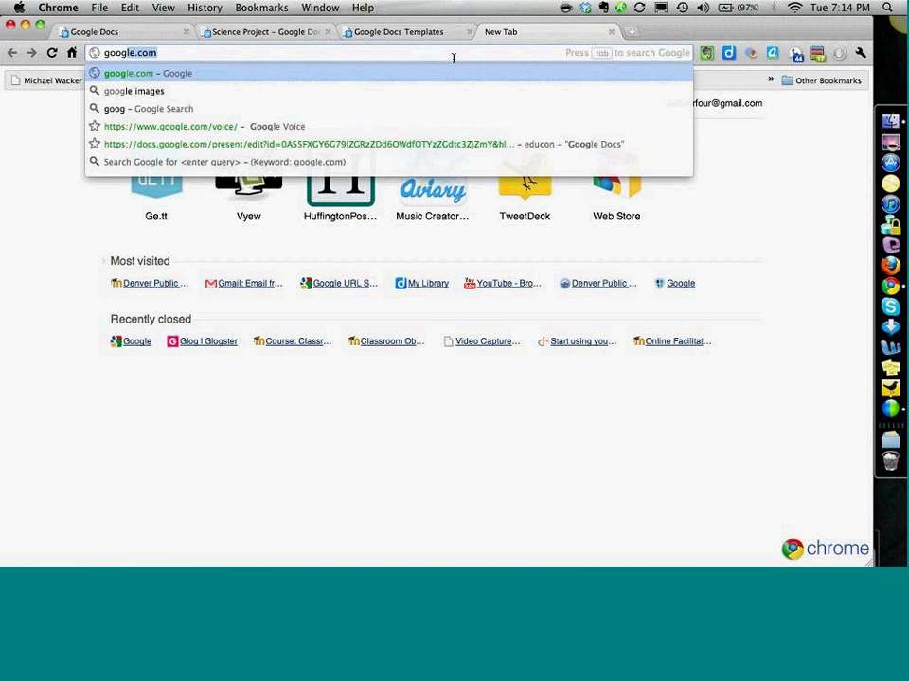
pyautogui.write('le viewer')
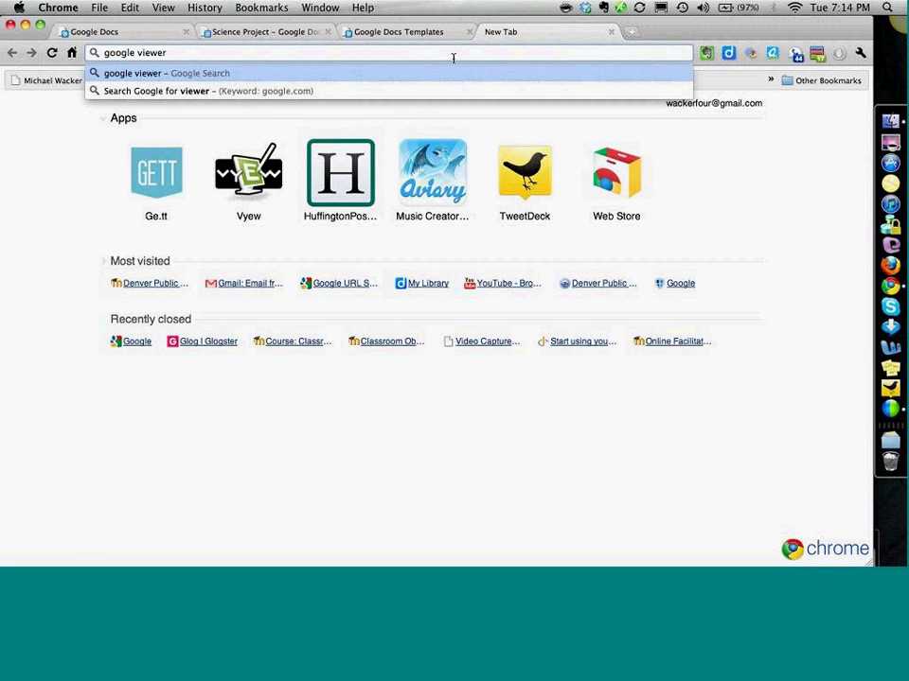
pyautogui.press('Return')
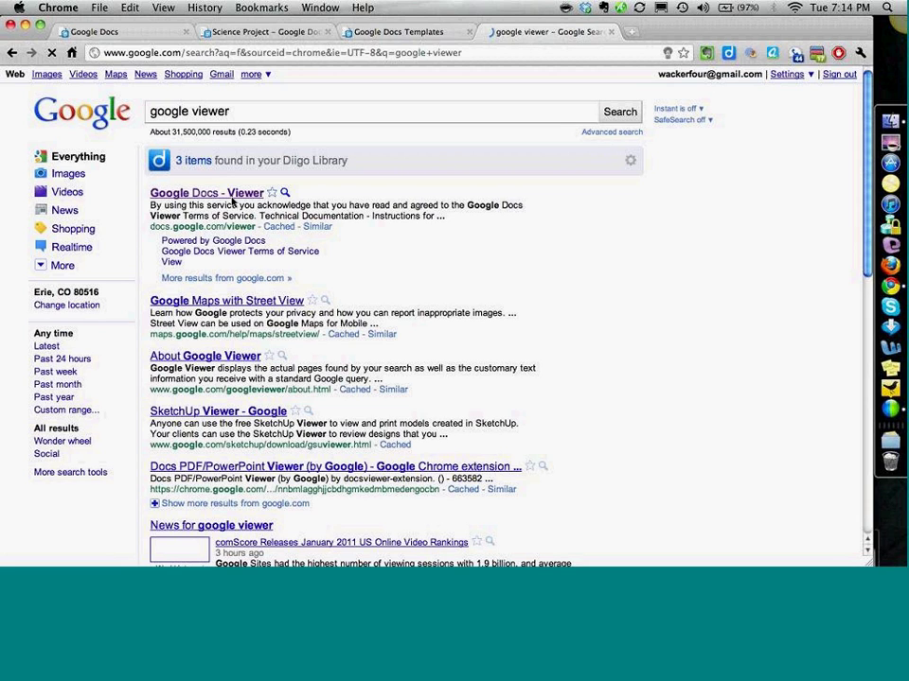
pyautogui.click(212, 234)
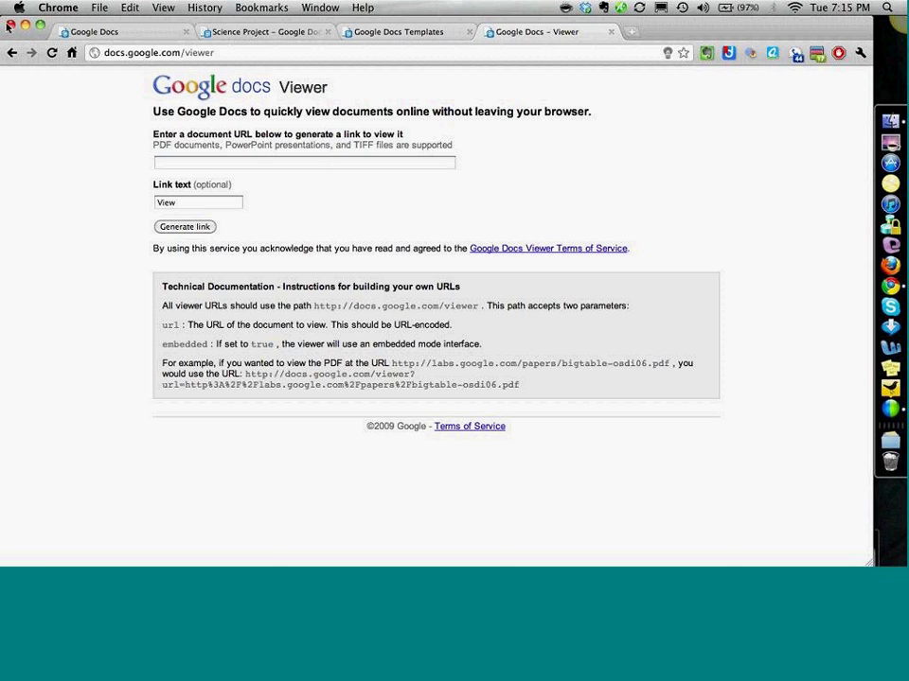
# Return to the documents list, look over the actions for the shared Student Work collection, and open that collection
pyautogui.click(85, 31)
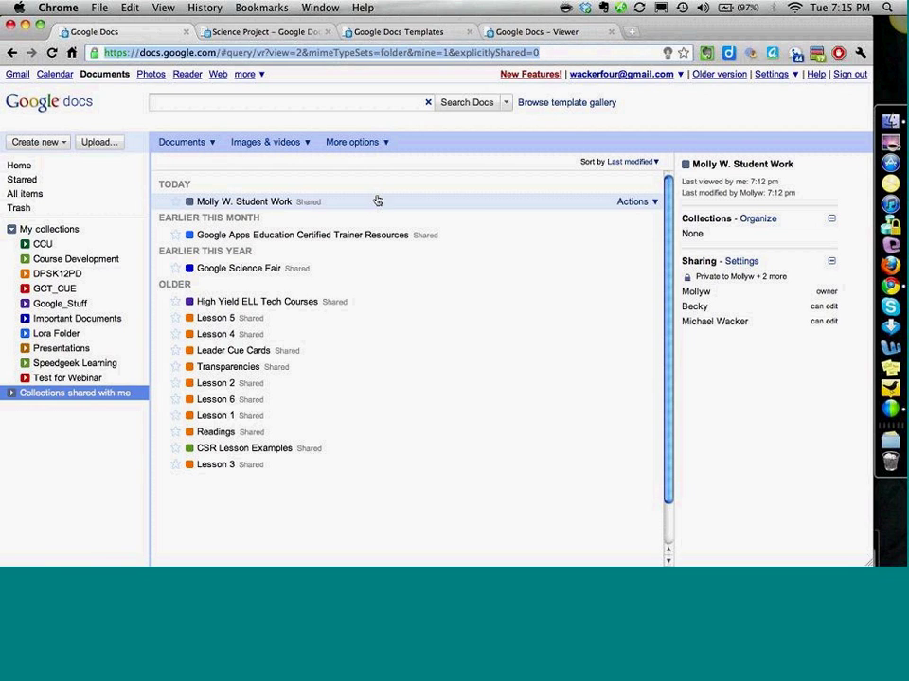
pyautogui.click(654, 203)
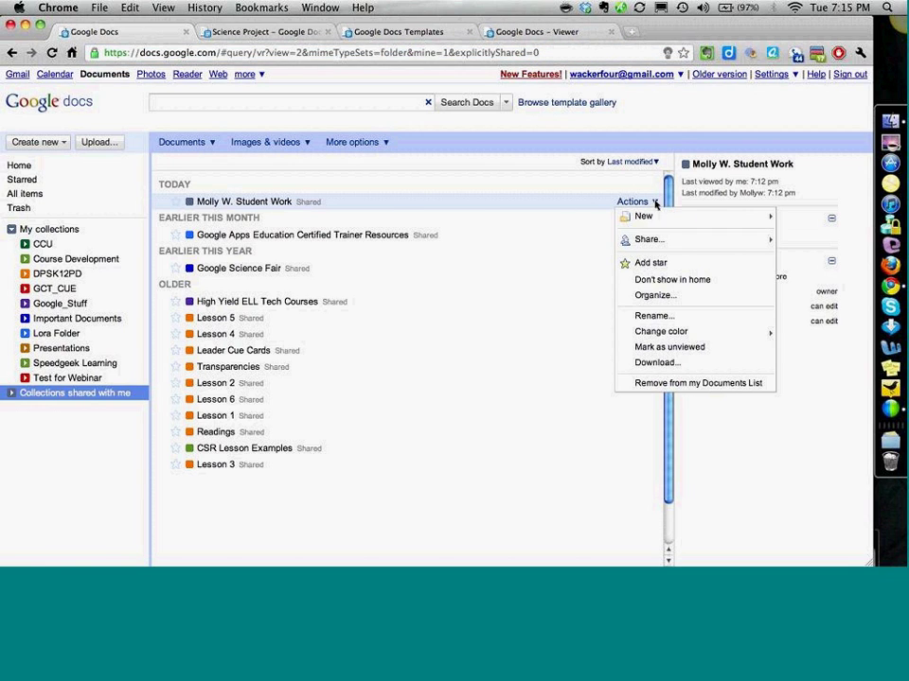
pyautogui.click(279, 204)
pyautogui.click(279, 204)
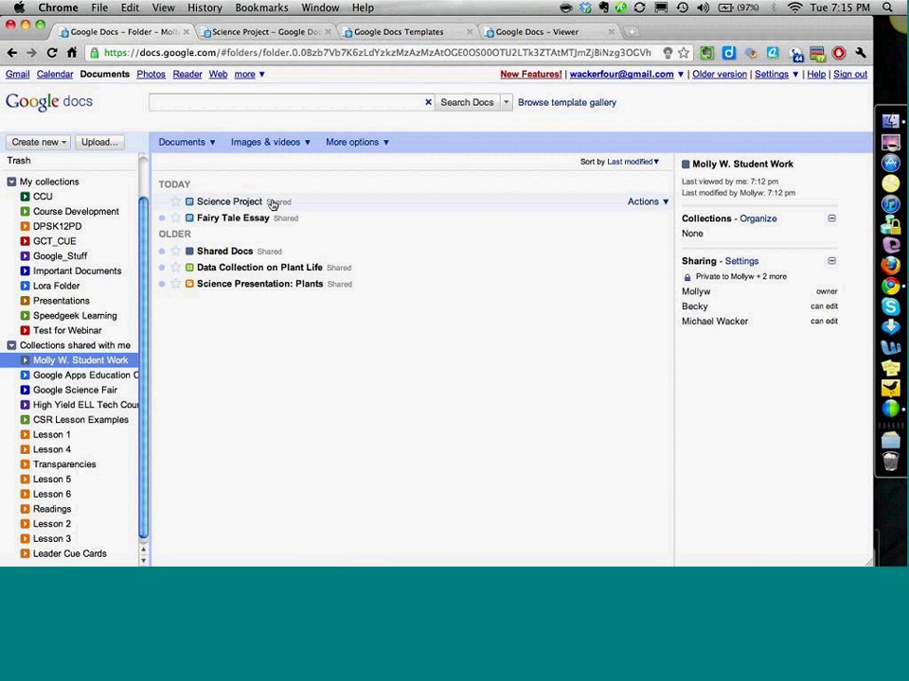
# Select the Science Project document and look over the actions available for it, closing them without choosing any
pyautogui.click(273, 203)
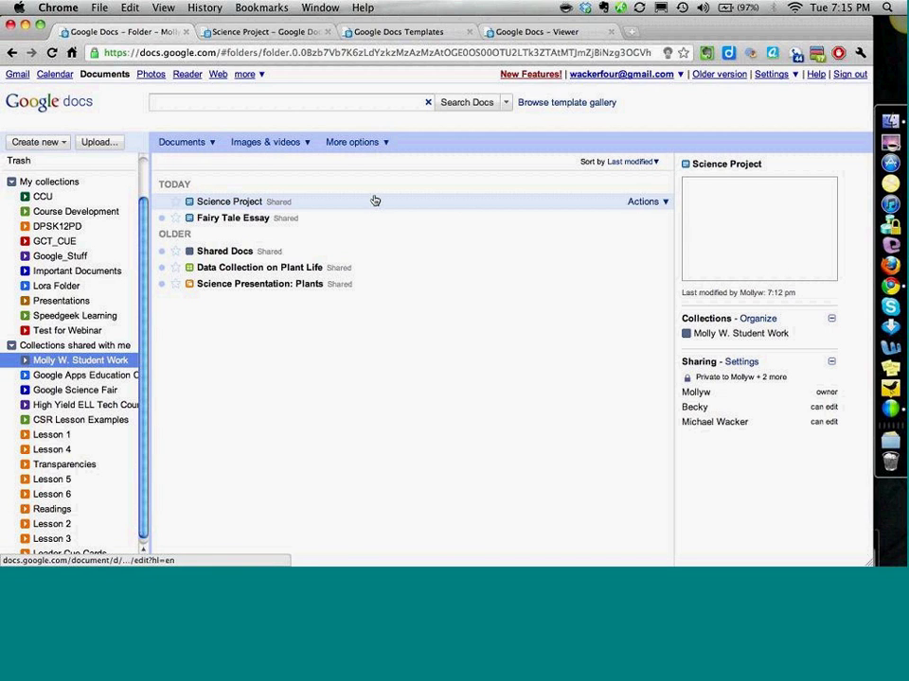
pyautogui.click(663, 203)
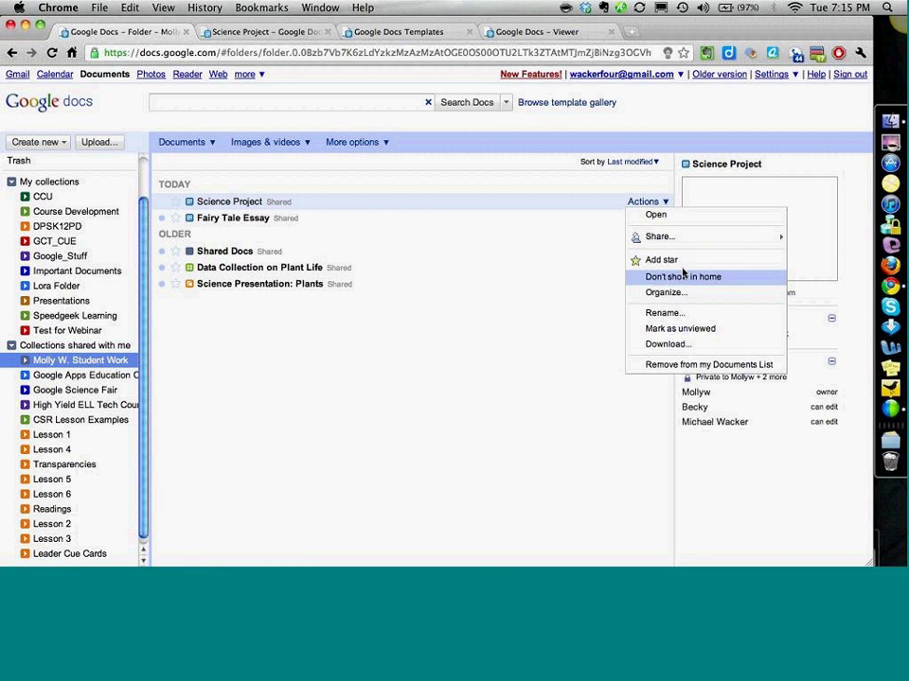
pyautogui.click(467, 198)
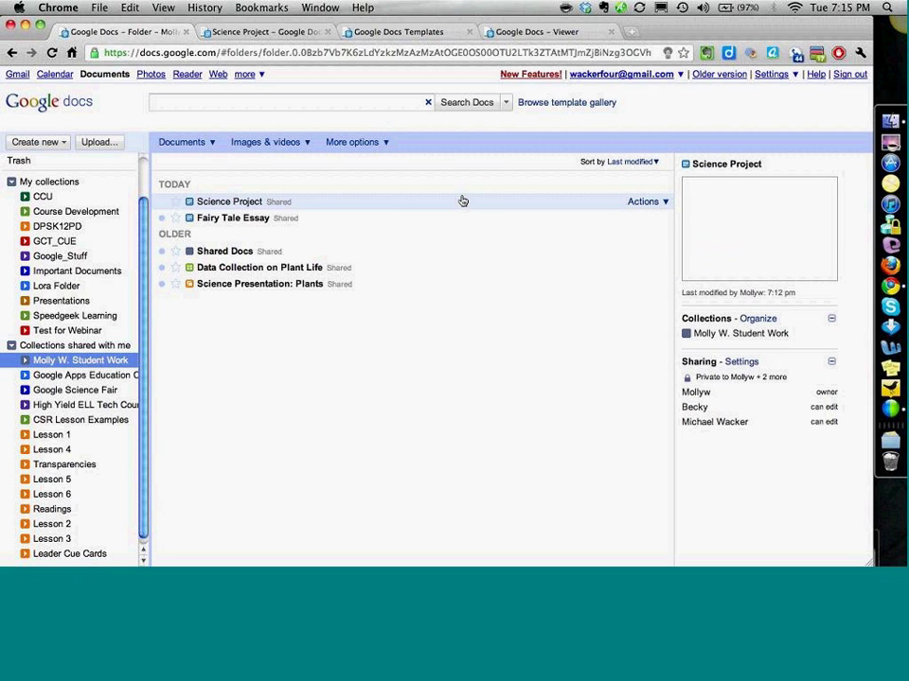
# Open Science Project and its revision history, and compare the Feb 15, 7:12 PM revision with the current one
pyautogui.click(215, 203)
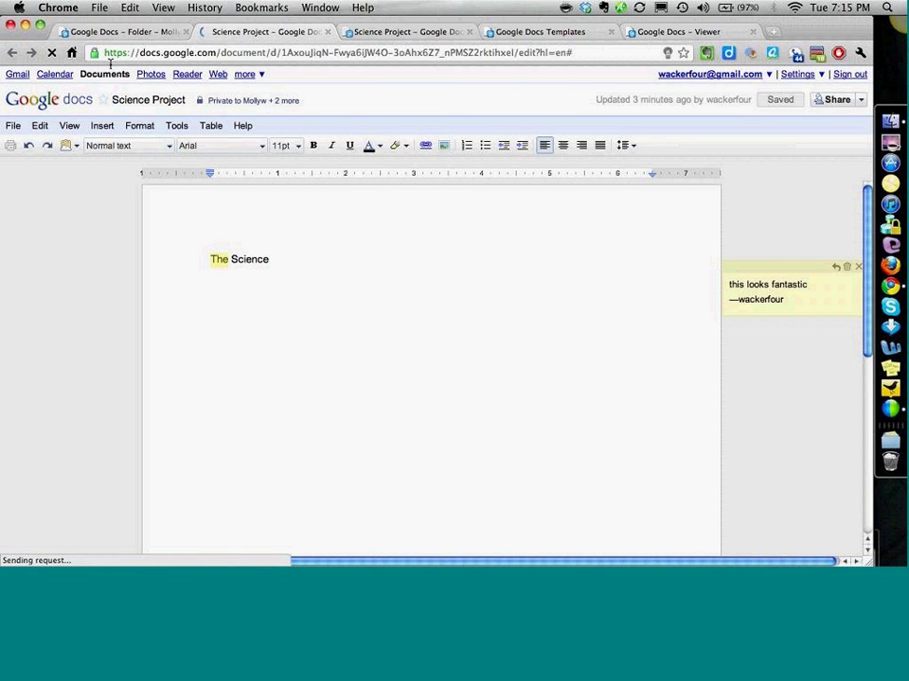
pyautogui.click(12, 127)
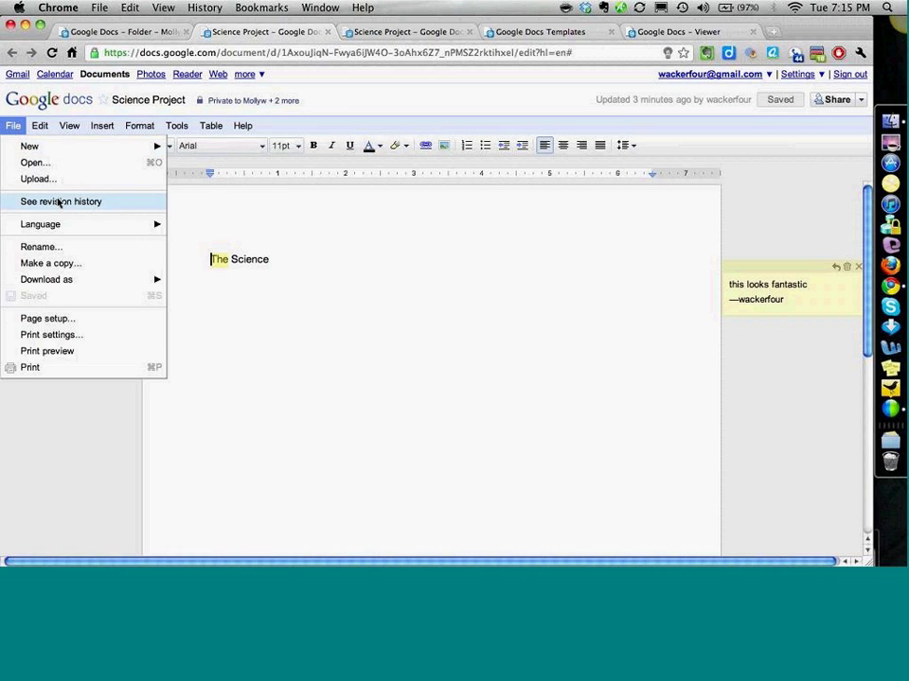
pyautogui.click(56, 201)
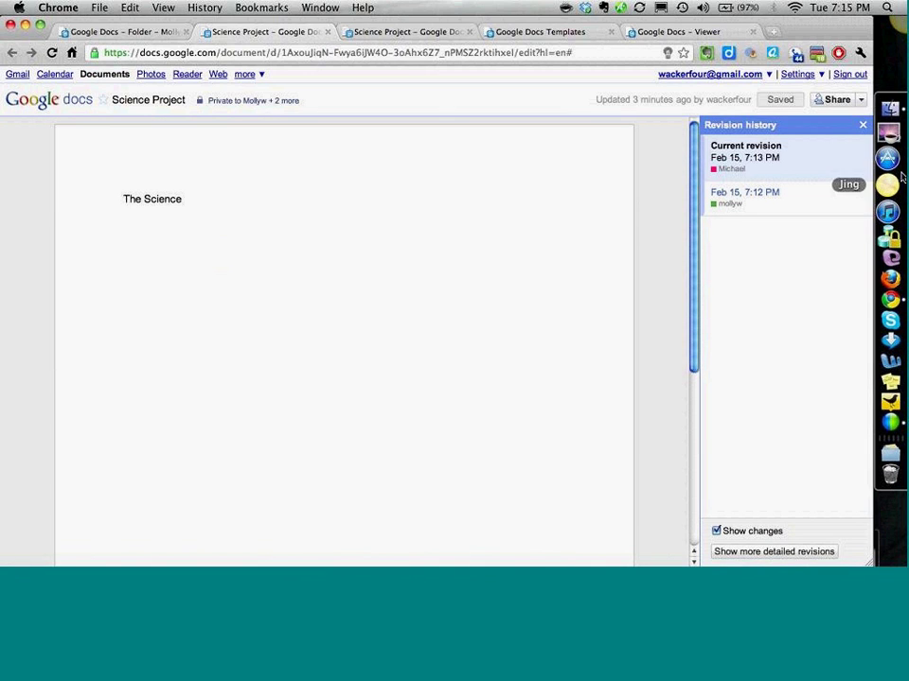
pyautogui.click(721, 202)
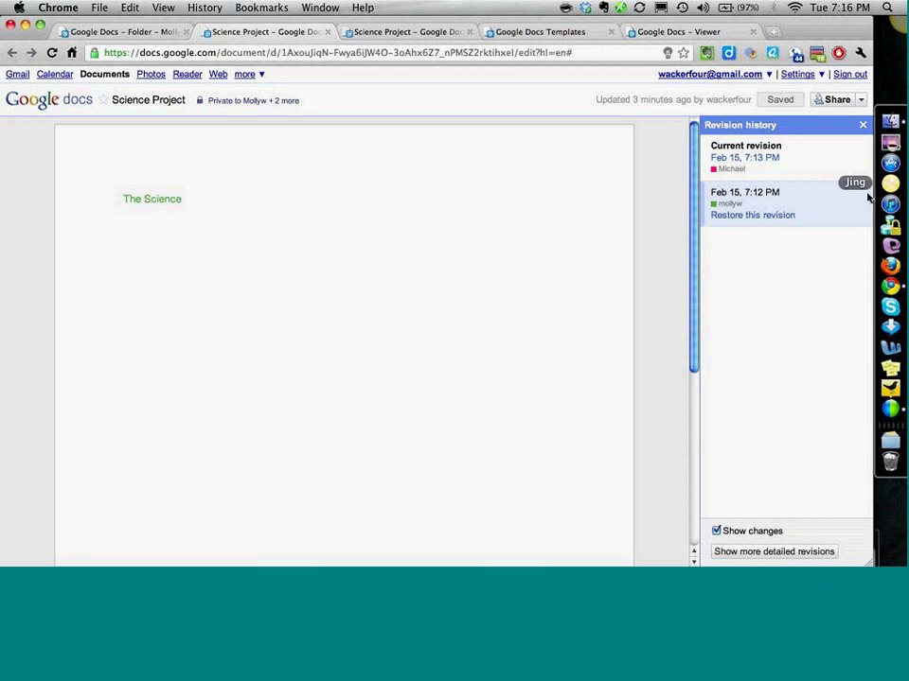
pyautogui.click(797, 169)
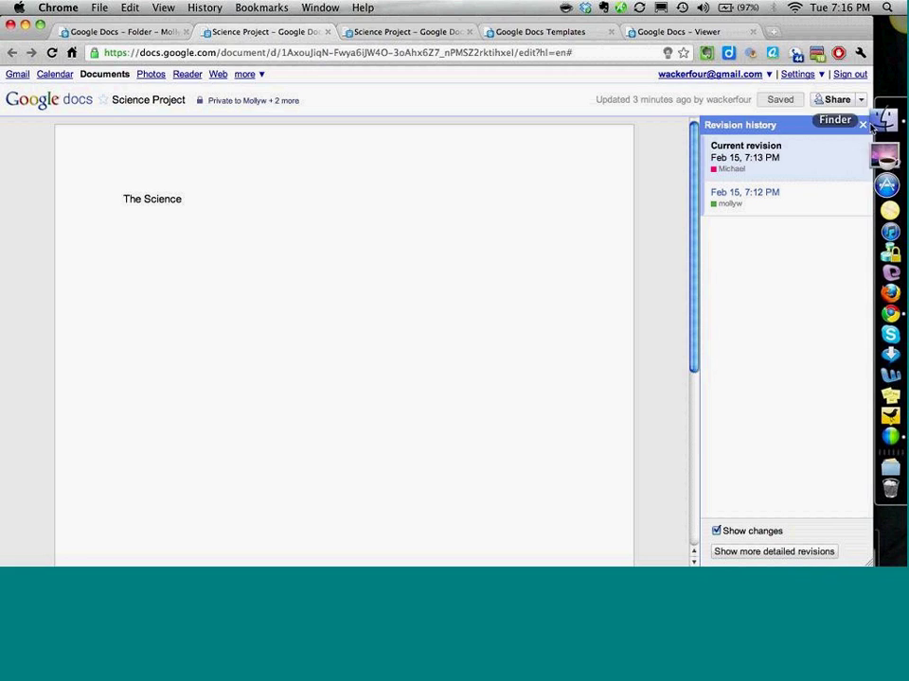
pyautogui.doubleClick(175, 199)
pyautogui.click(171, 198)
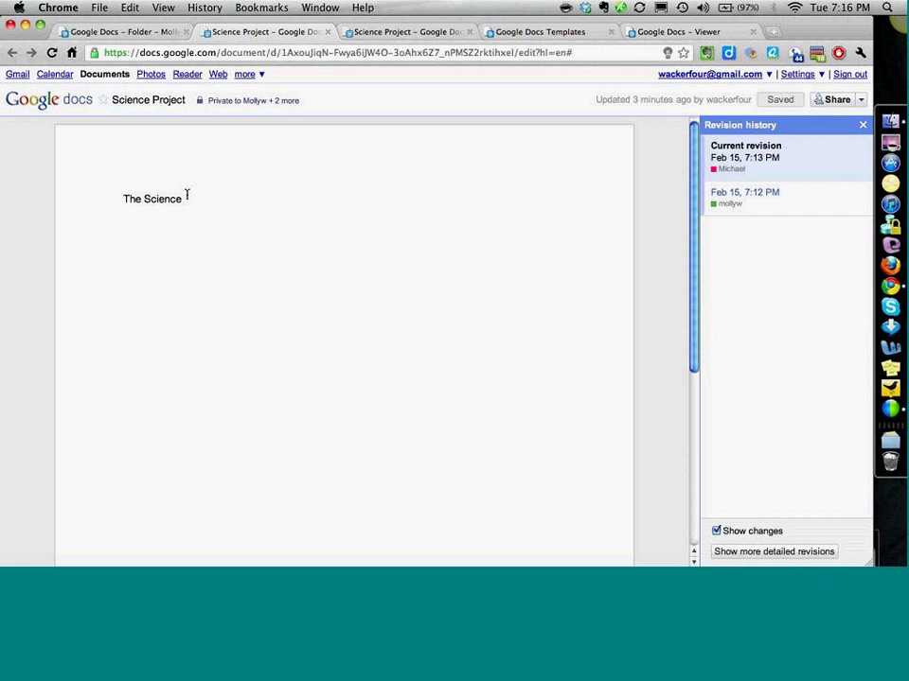
# Close the revision history and add the comment "hi." at the end of the "The Science" line
pyautogui.moveTo(186, 198); pyautogui.dragTo(219, 190)
pyautogui.click(191, 200)
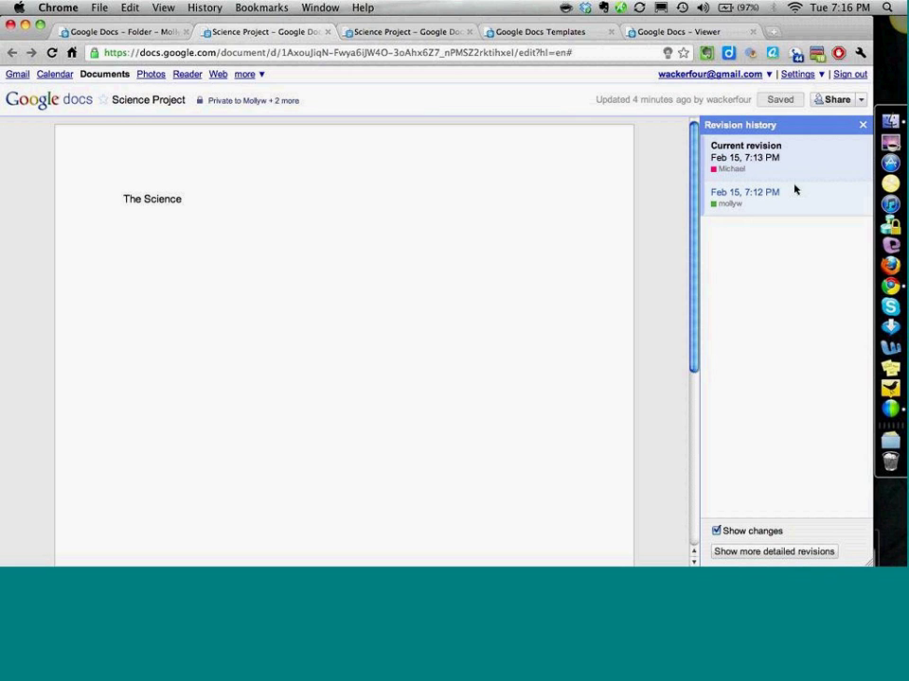
pyautogui.click(862, 125)
pyautogui.click(278, 262)
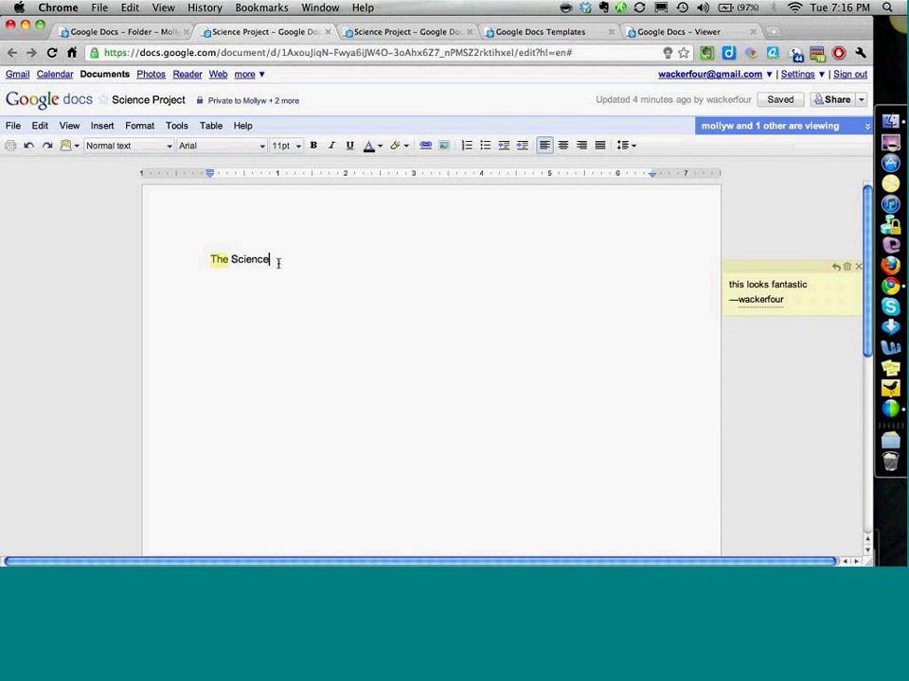
pyautogui.click(103, 126)
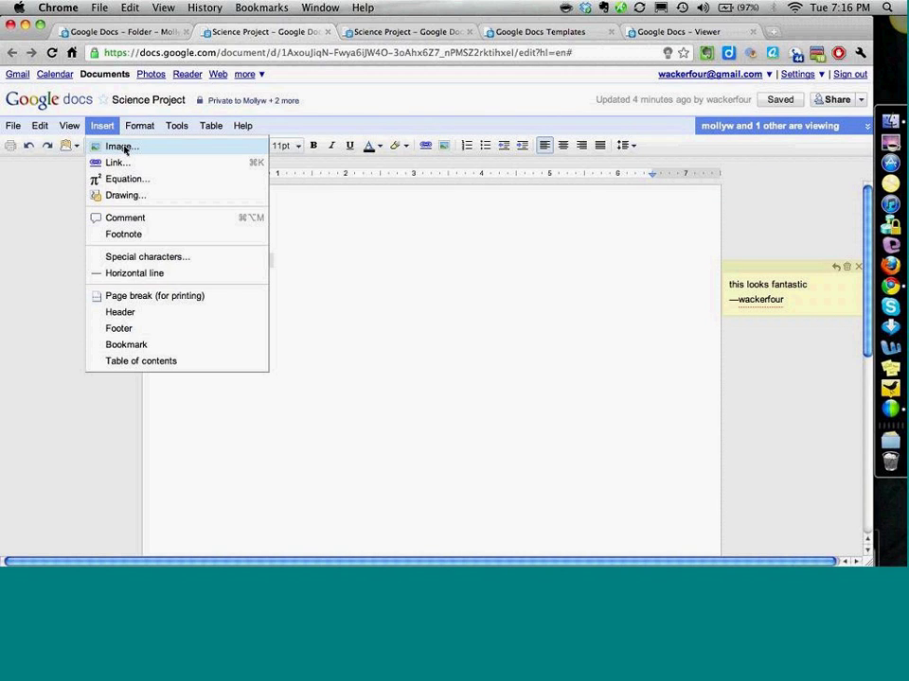
pyautogui.click(187, 219)
pyautogui.write('hi.')
# Check which text each of the two comments is attached to, and review where the comment command is found without adding another
pyautogui.click(206, 258)
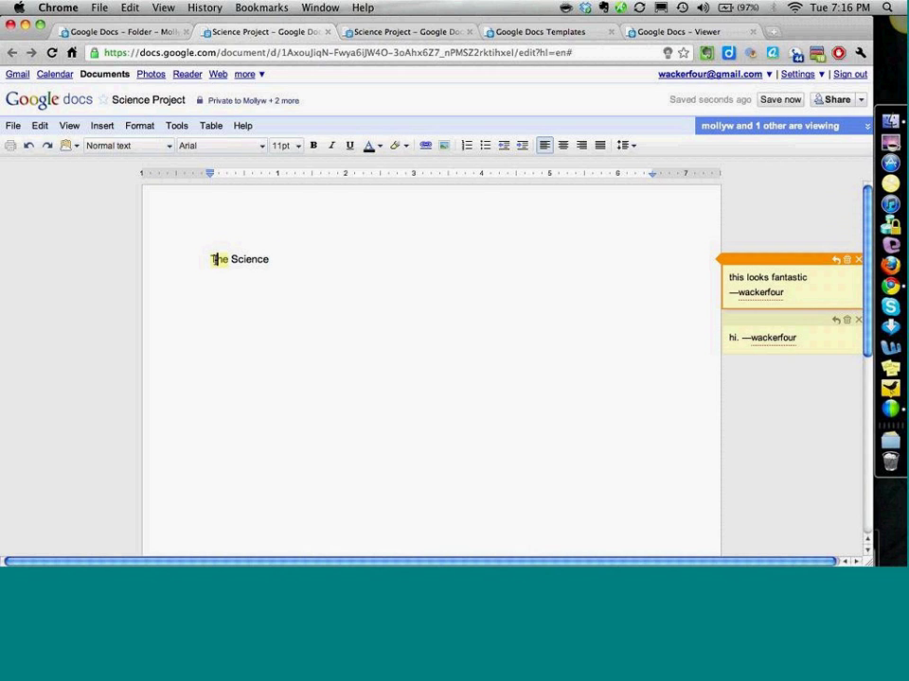
pyautogui.click(282, 265)
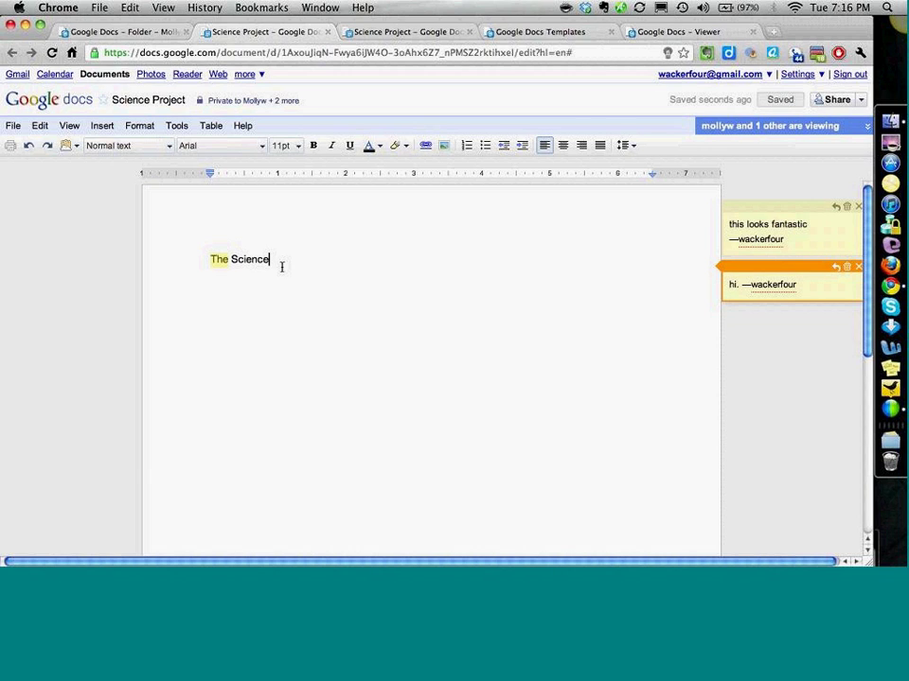
pyautogui.click(214, 260)
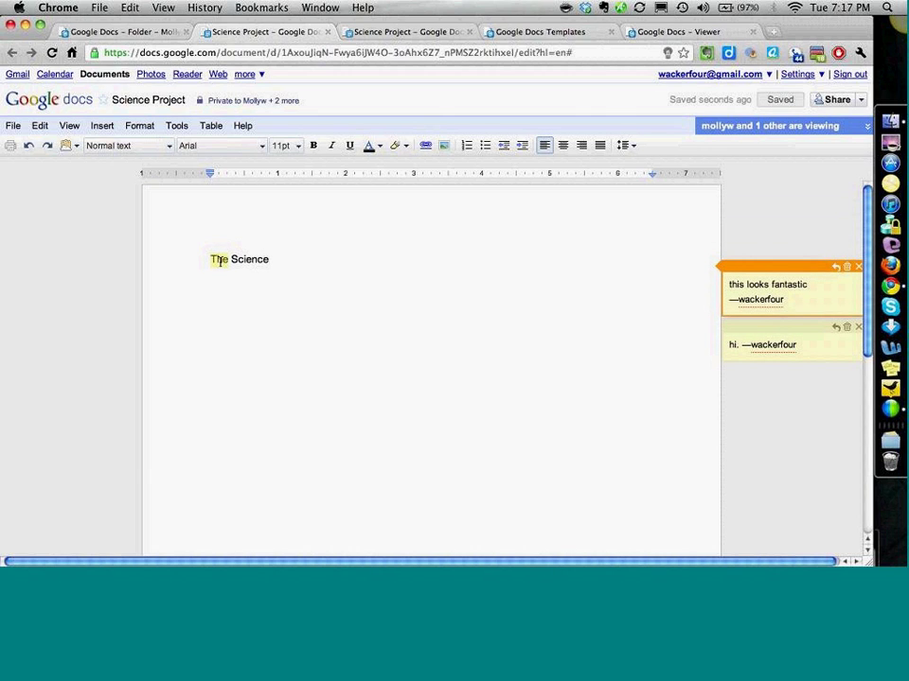
pyautogui.click(229, 260)
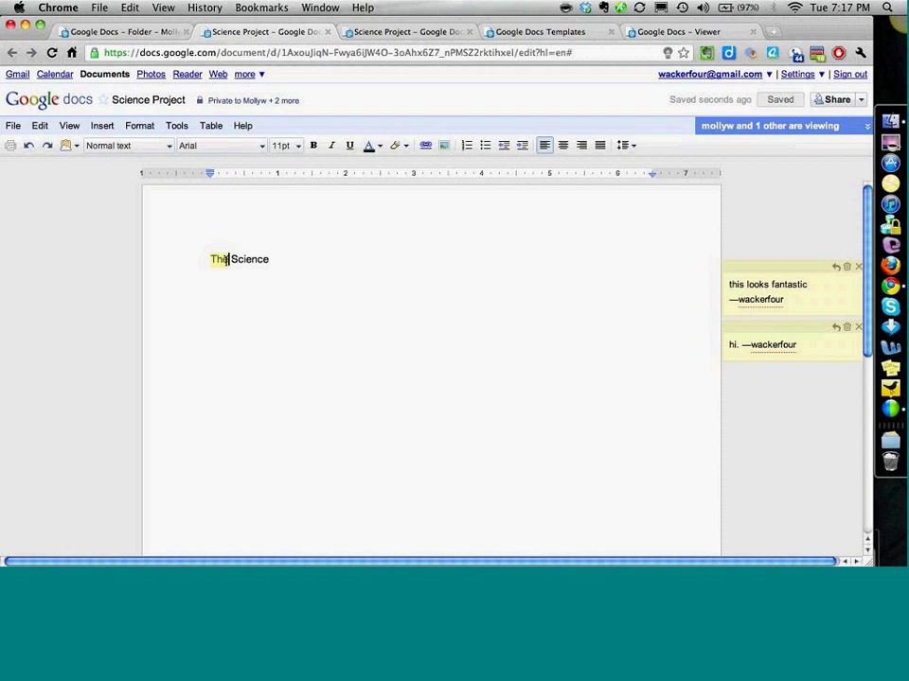
pyautogui.click(211, 260)
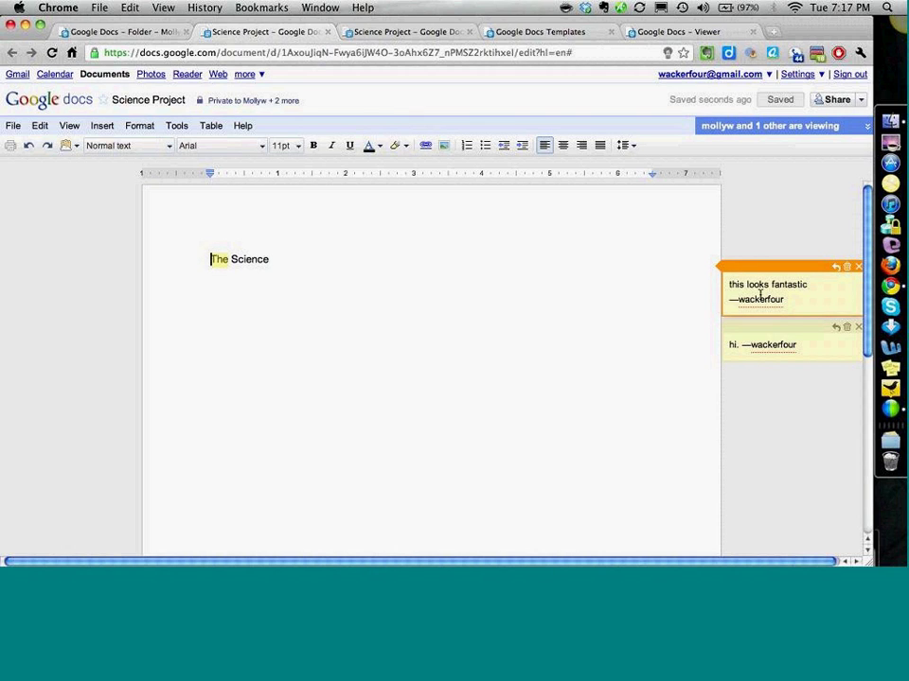
pyautogui.click(269, 259)
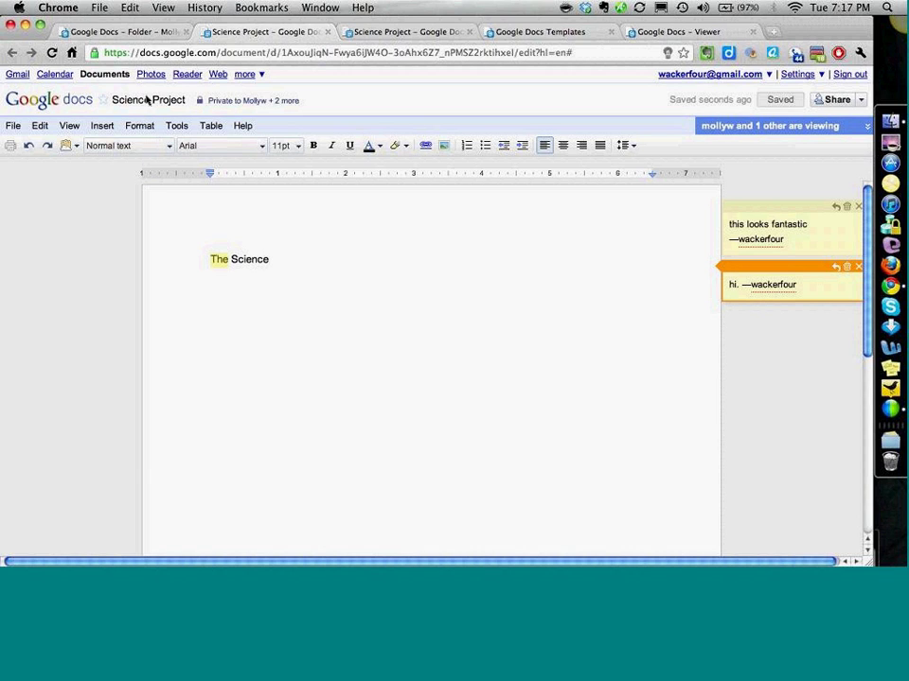
pyautogui.click(102, 127)
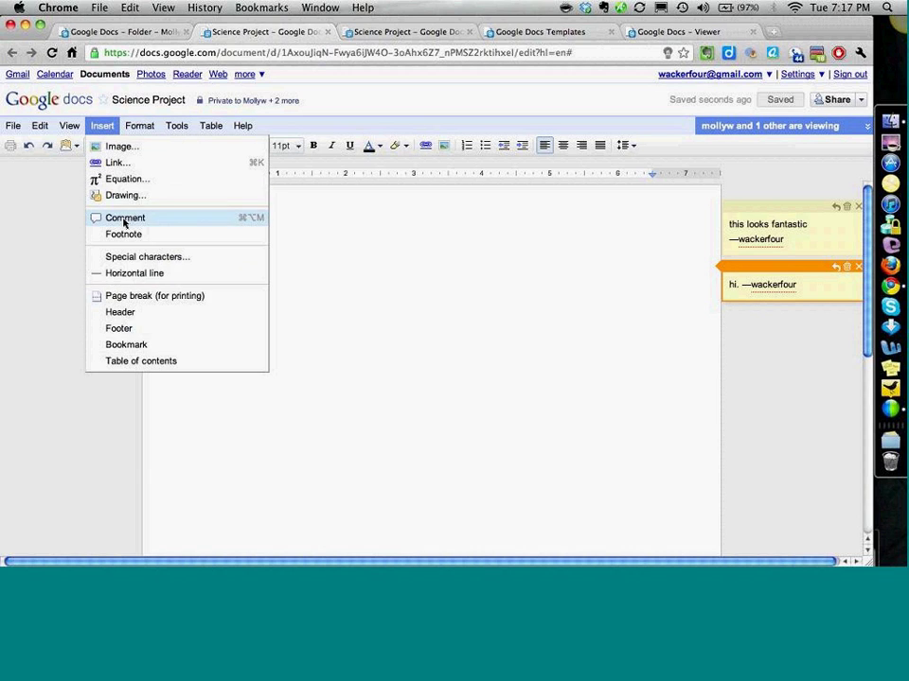
pyautogui.click(499, 325)
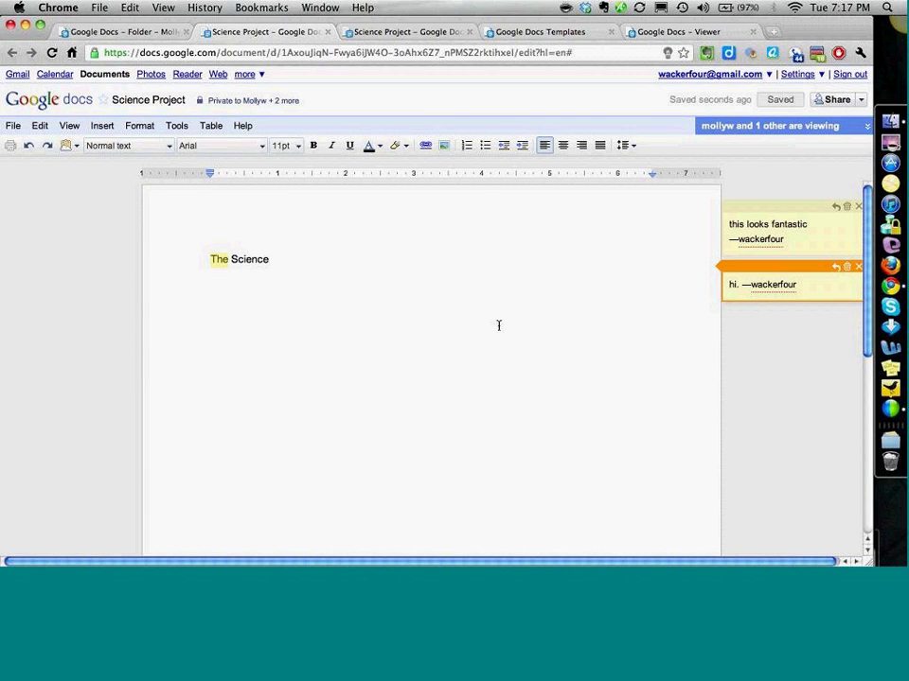
# Reopen the Science Project revision history to view the current revision, and return to the documents list
pyautogui.click(14, 126)
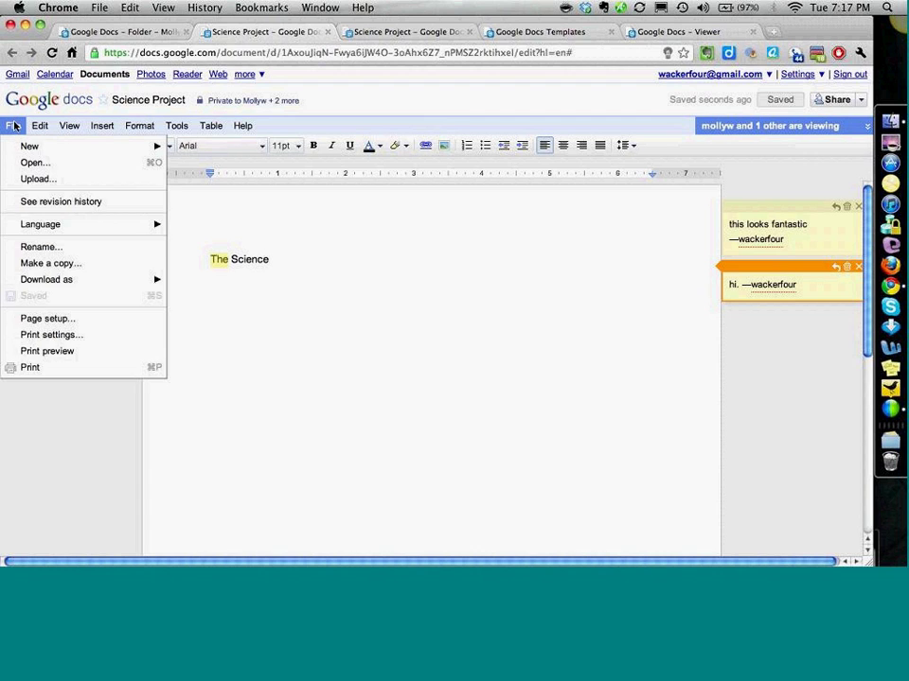
pyautogui.click(52, 204)
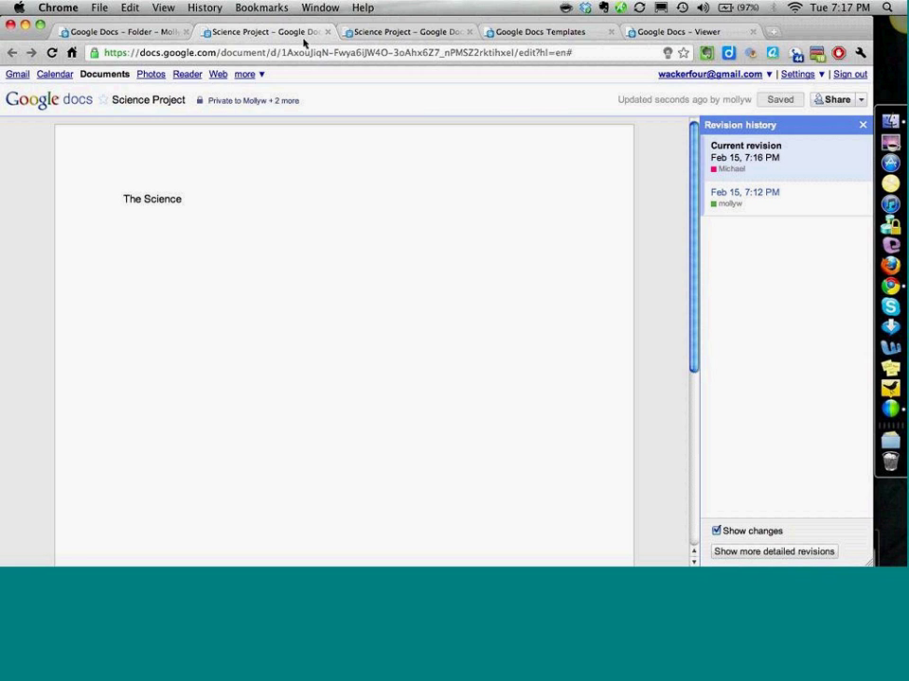
pyautogui.click(142, 33)
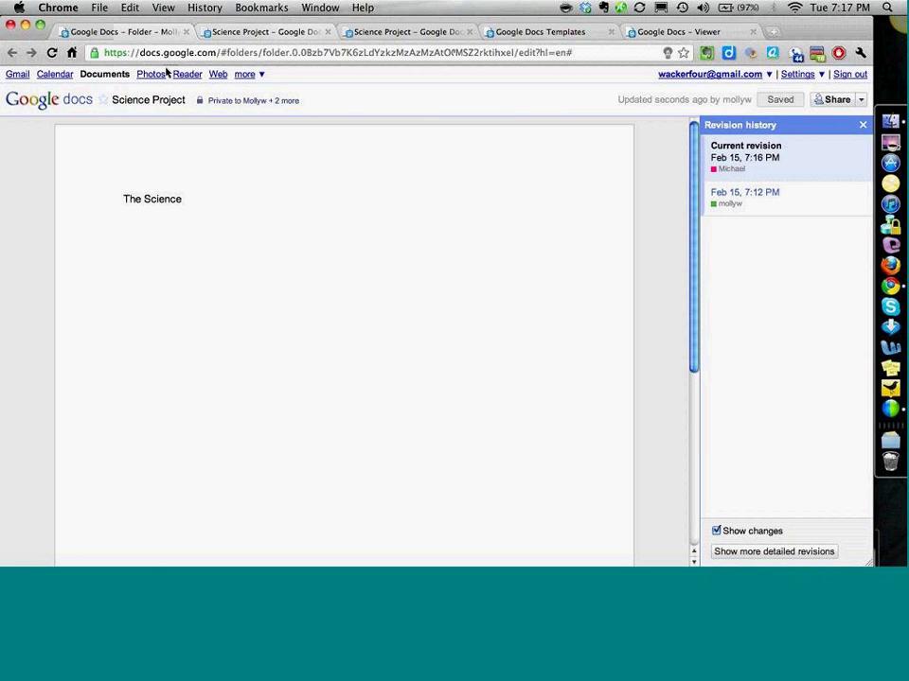
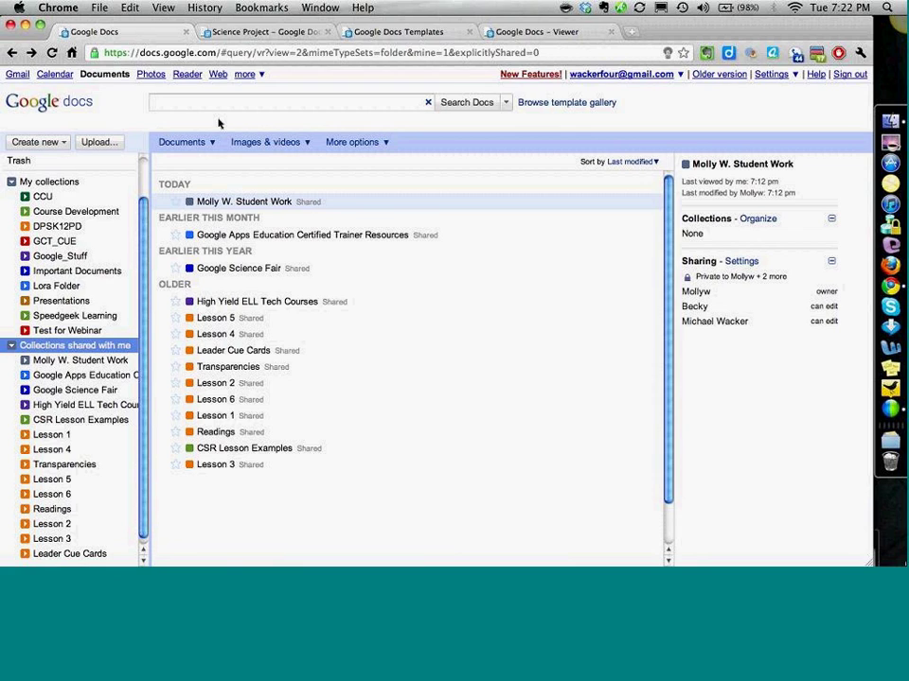
# Collapse the group of collections shared with me, and open the shared Student Work collection from the documents list
pyautogui.click(198, 102)
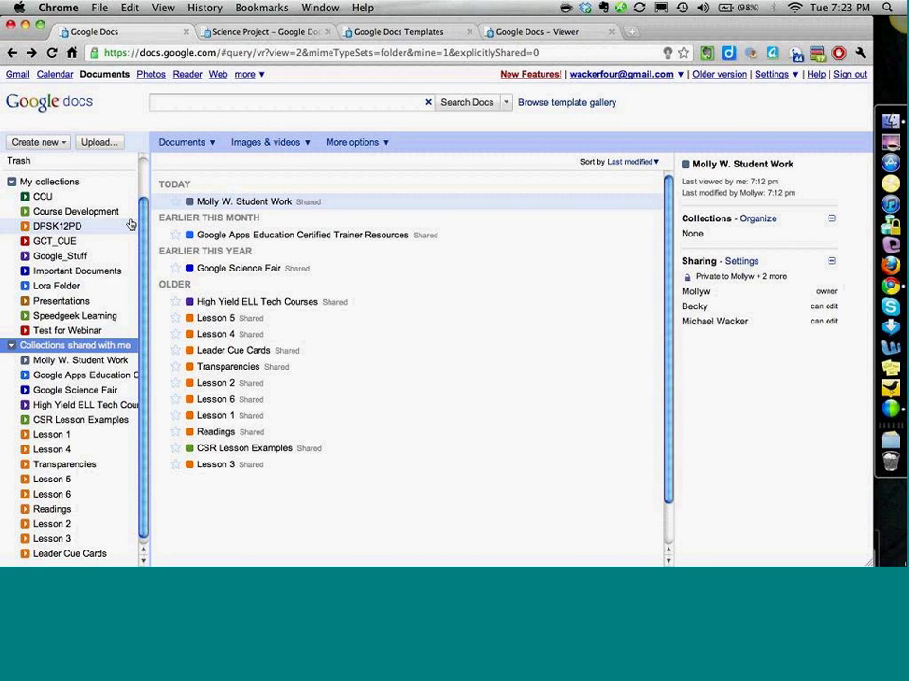
pyautogui.scroll(-1, 30, 414)
pyautogui.scroll(-1, 30, 389)
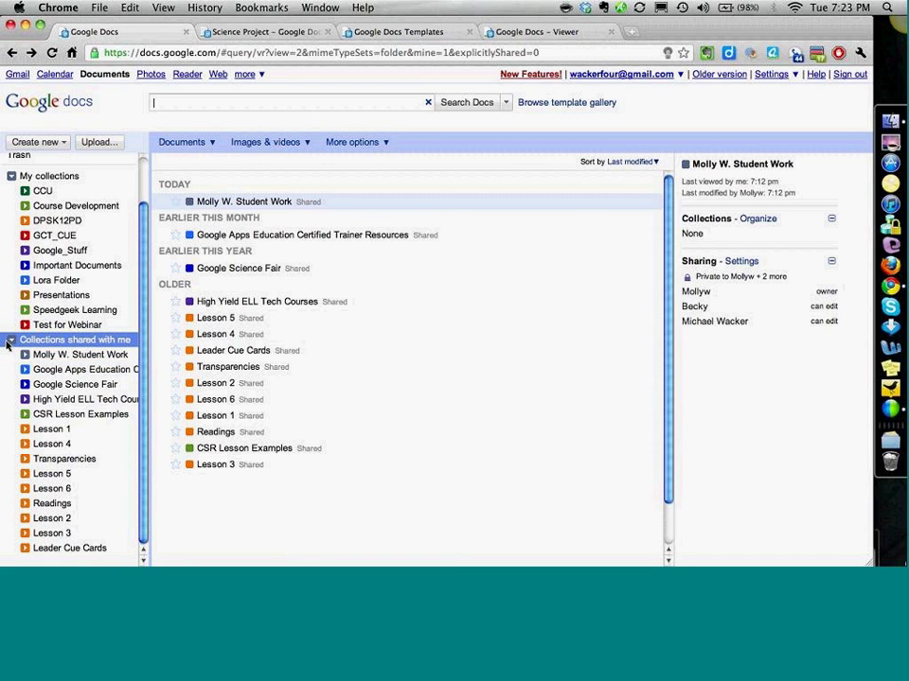
pyautogui.click(12, 340)
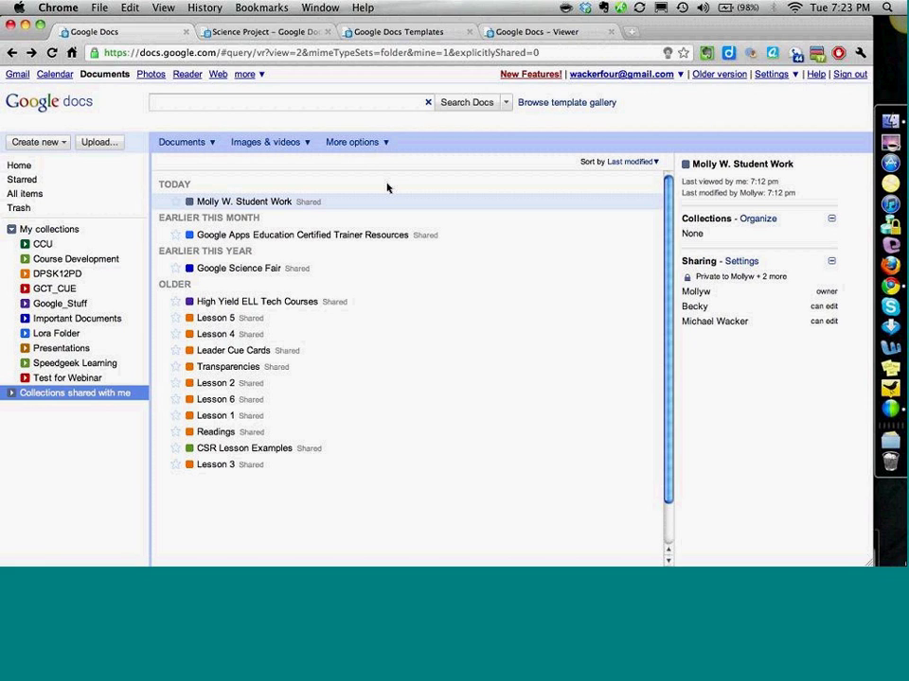
pyautogui.click(54, 57)
pyautogui.click(259, 206)
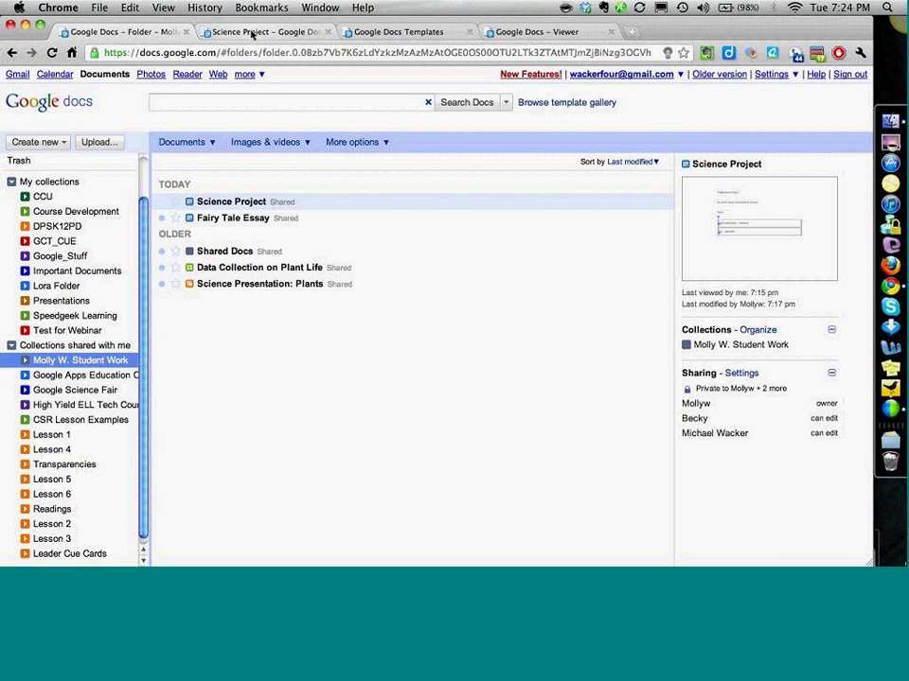
# Close the already open Science Project tab and reopen that document from the shared Student Work collection
pyautogui.click(328, 31)
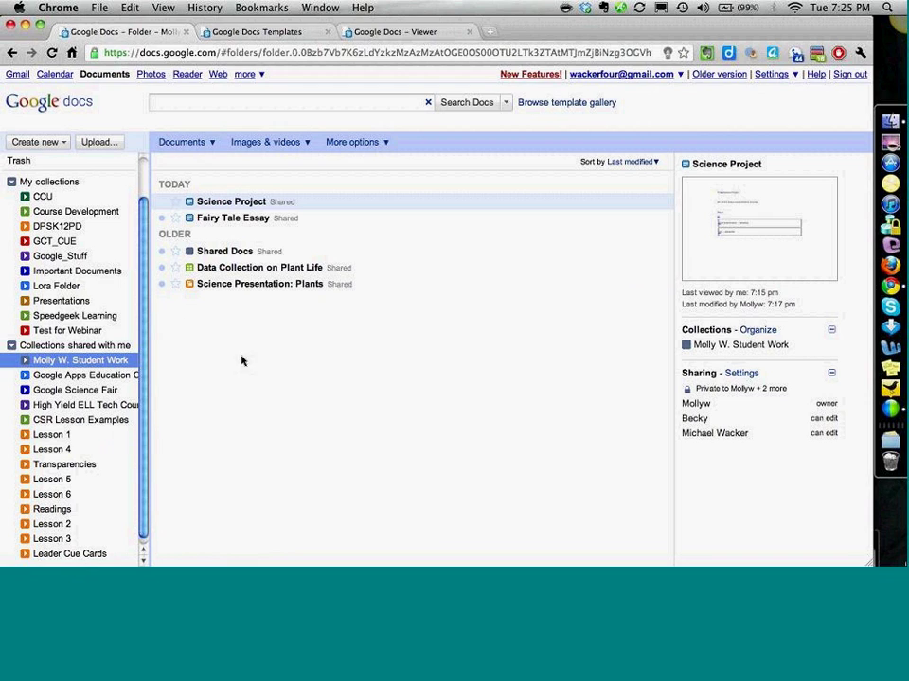
pyautogui.moveTo(641, 290)
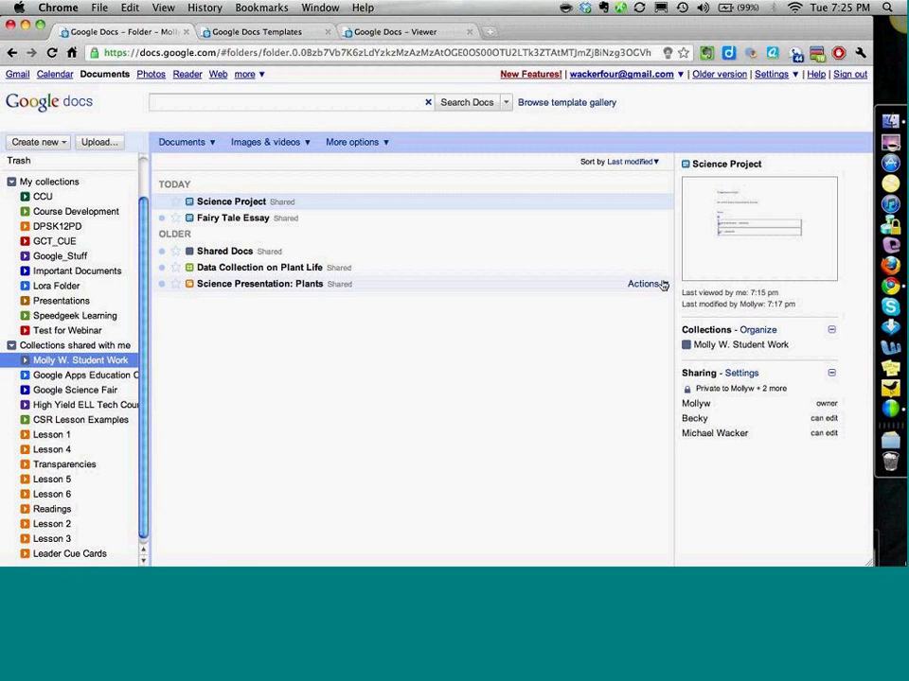
pyautogui.moveTo(652, 201)
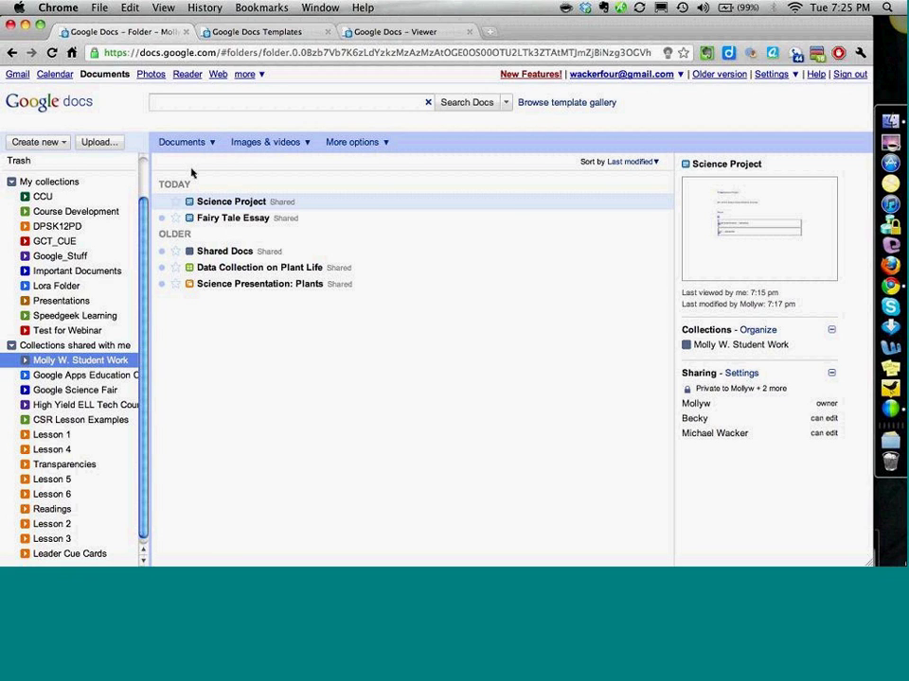
pyautogui.click(232, 206)
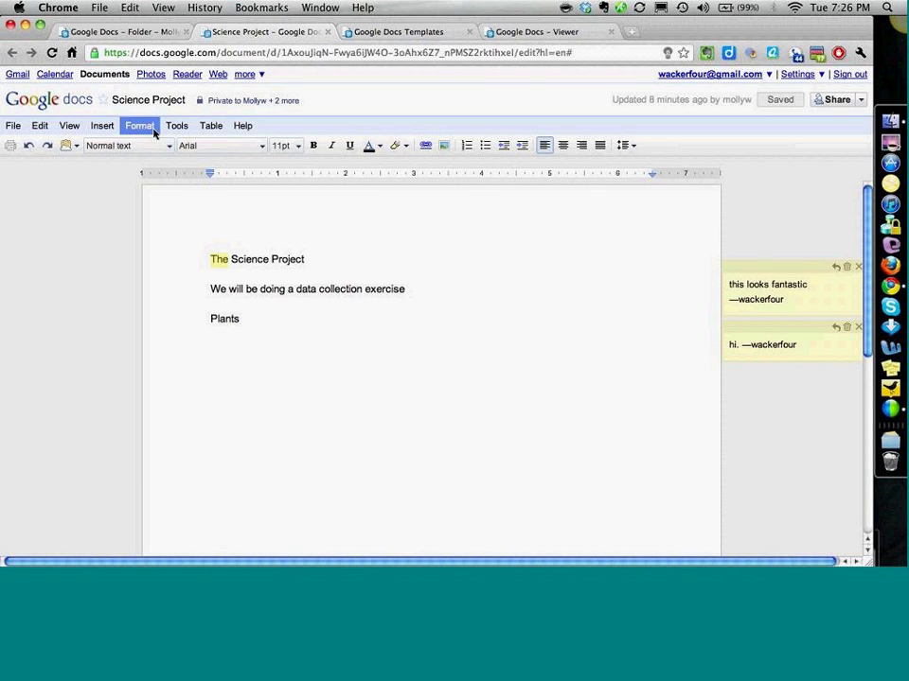
# Create a translated copy of Science Project in Chinese (Simplified), keeping the suggested title
pyautogui.click(175, 127)
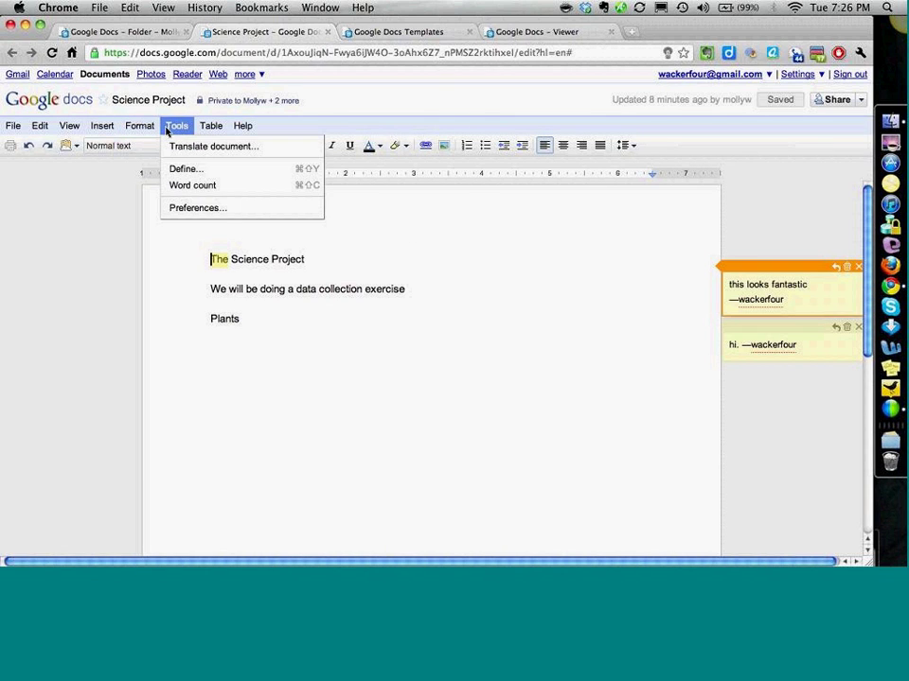
pyautogui.click(217, 147)
pyautogui.click(367, 349)
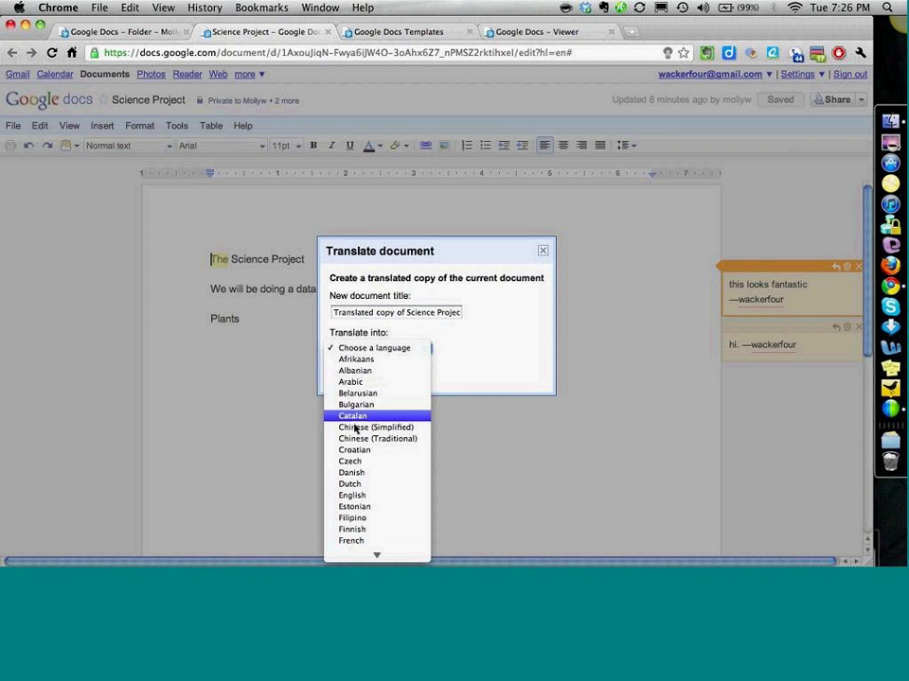
pyautogui.scroll(-3, 352, 459)
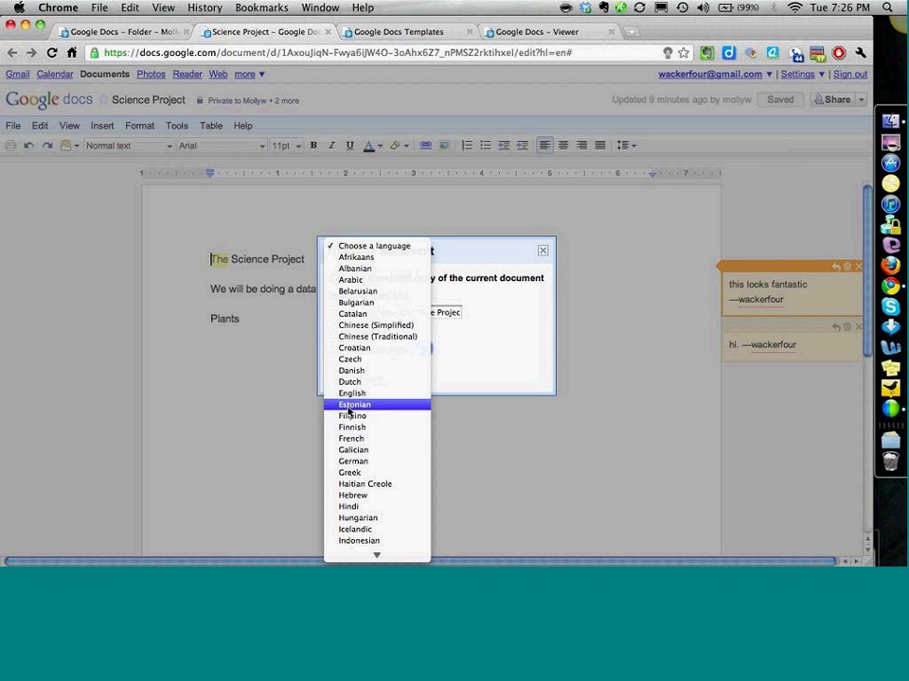
pyautogui.click(351, 325)
pyautogui.click(337, 380)
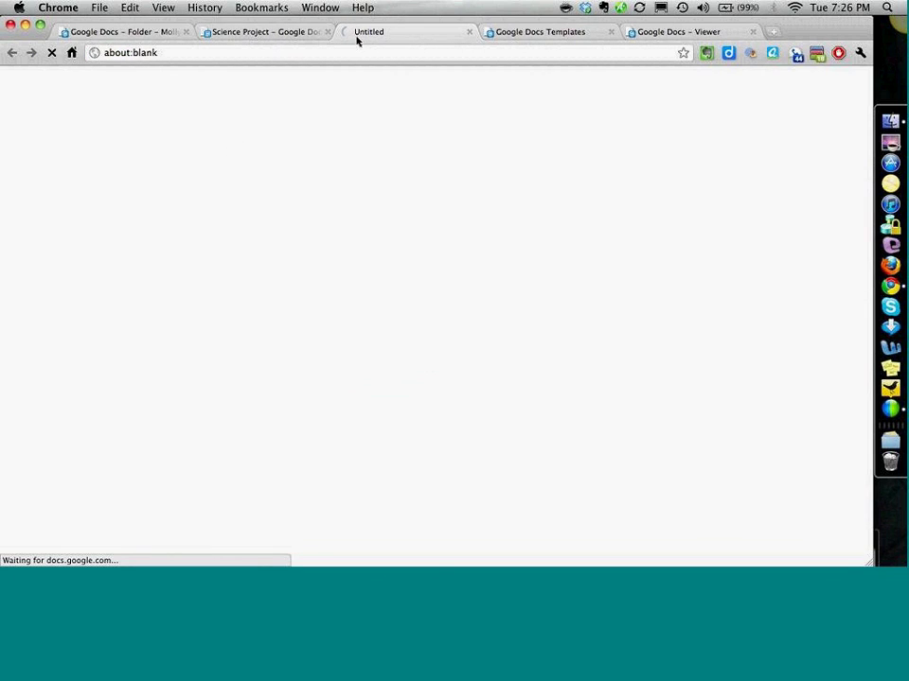
# Compare the original Science Project with its Chinese copy, checking the translated comment on the last line and selecting the end of the second line
pyautogui.click(225, 33)
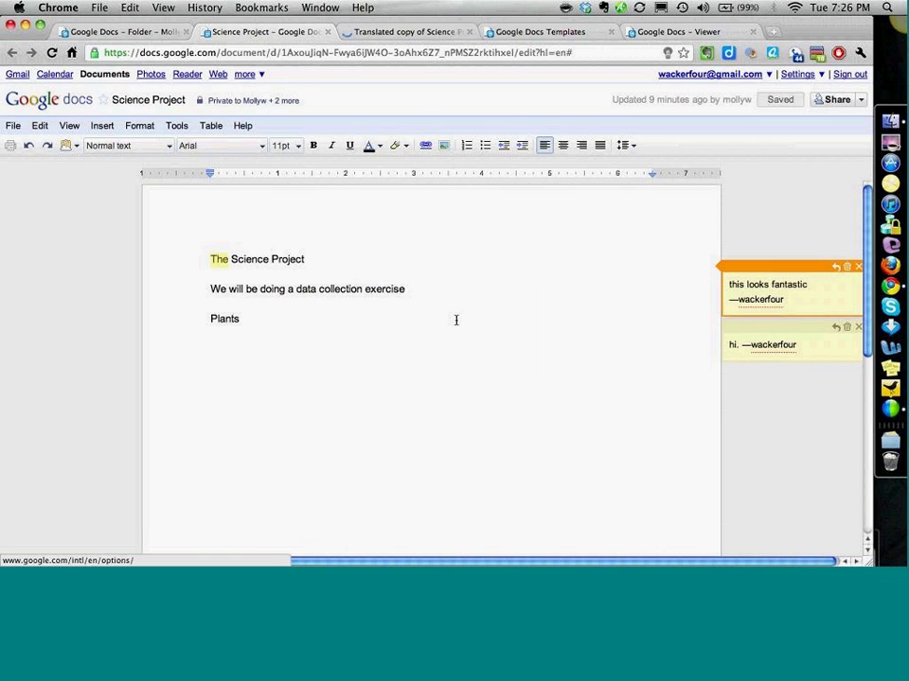
pyautogui.click(432, 31)
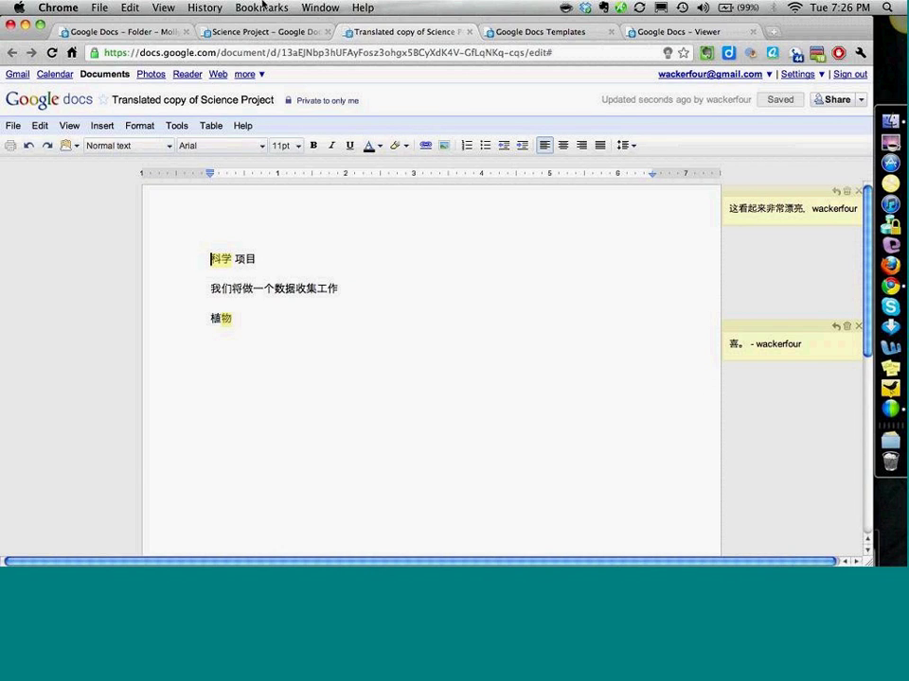
pyautogui.click(230, 320)
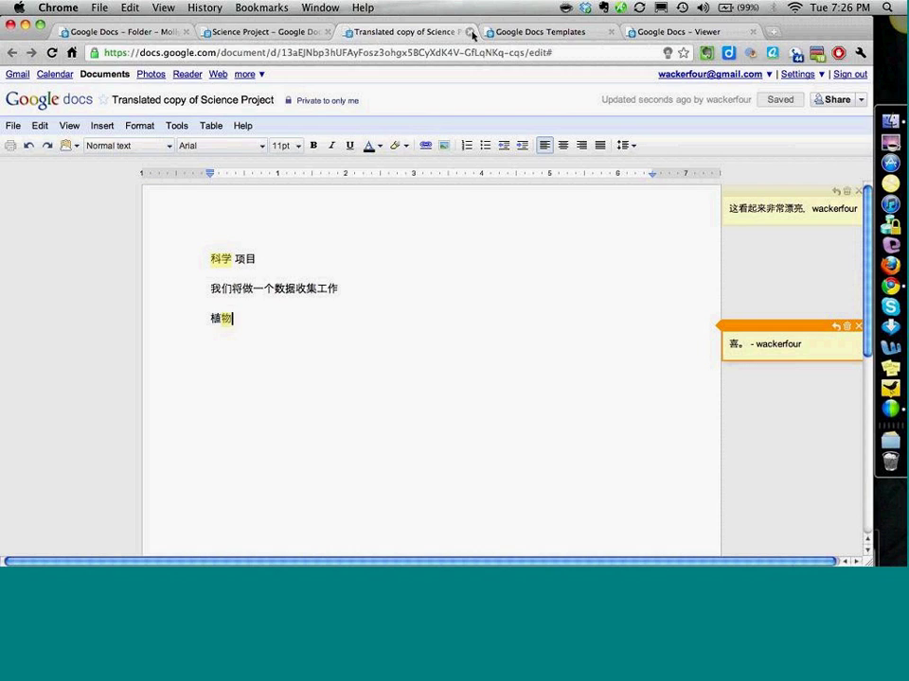
pyautogui.click(331, 288)
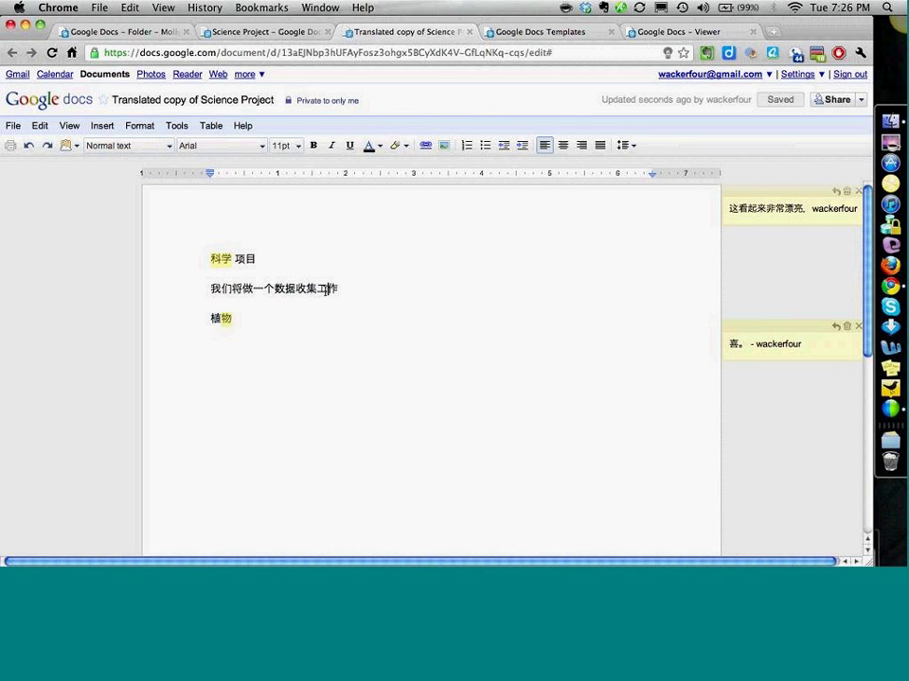
pyautogui.moveTo(338, 288); pyautogui.dragTo(296, 289)
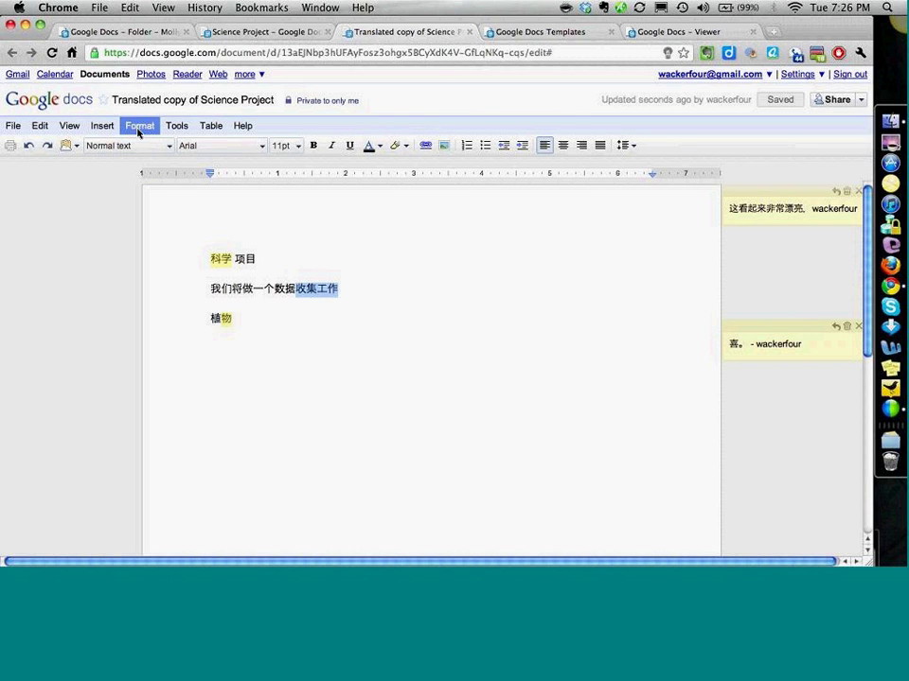
# Examine the full list of languages offered for translating the Chinese copy of Science Project, and cancel the translation
pyautogui.click(186, 132)
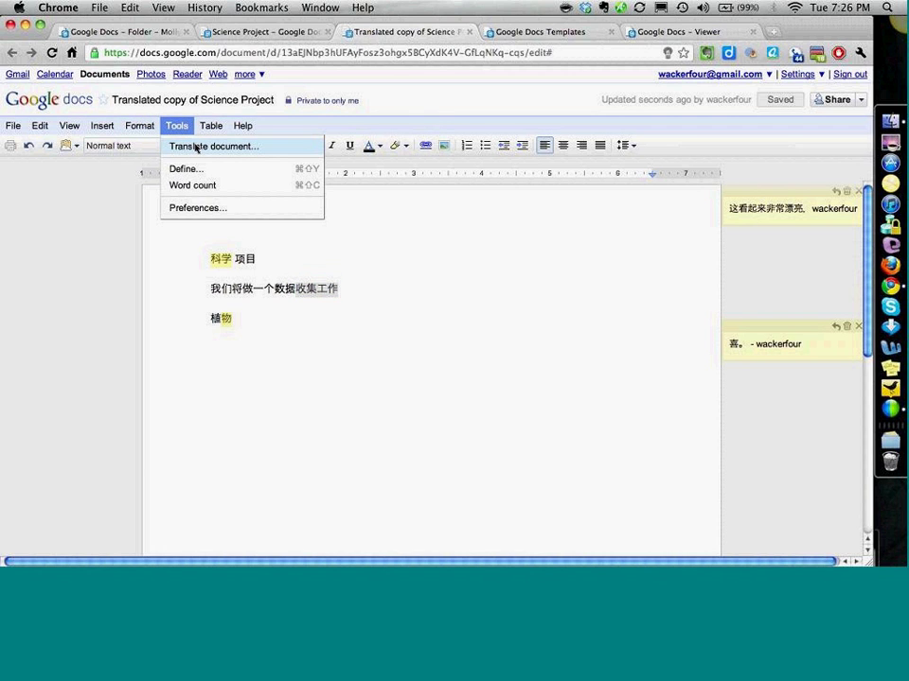
pyautogui.click(196, 147)
pyautogui.click(428, 350)
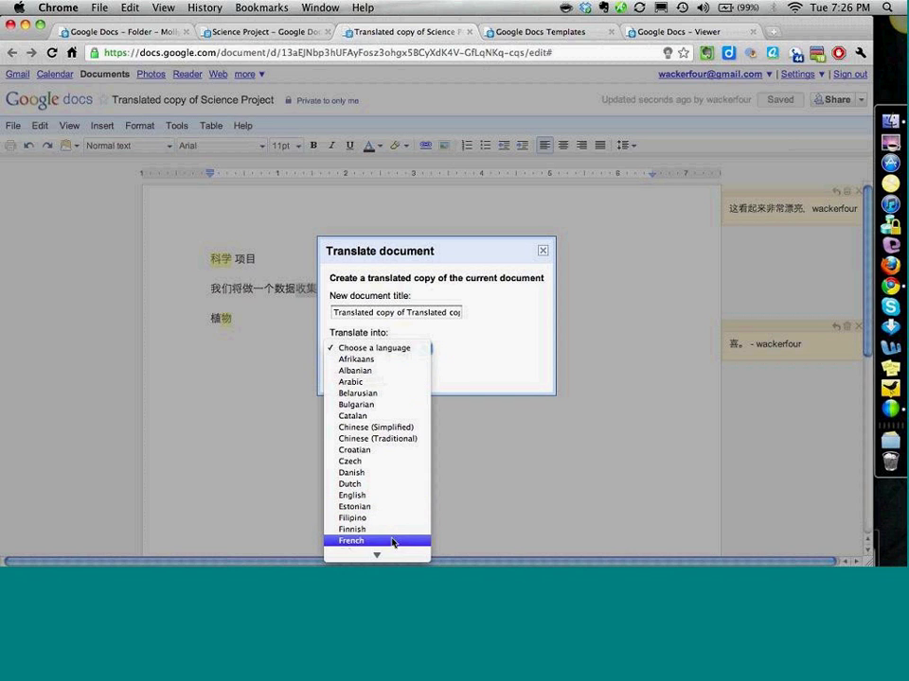
pyautogui.moveTo(374, 556)
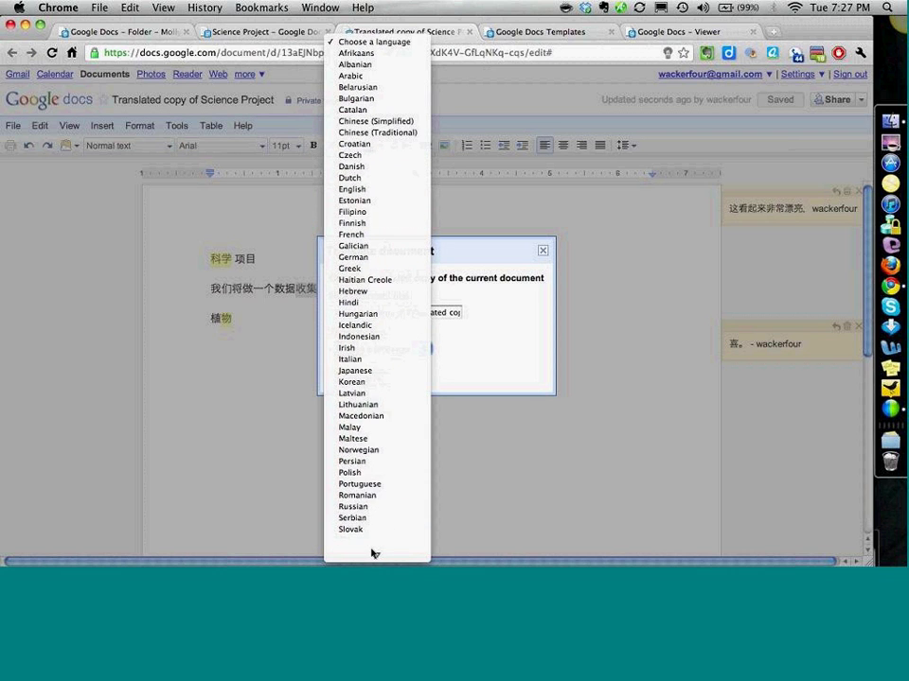
pyautogui.moveTo(417, 14)
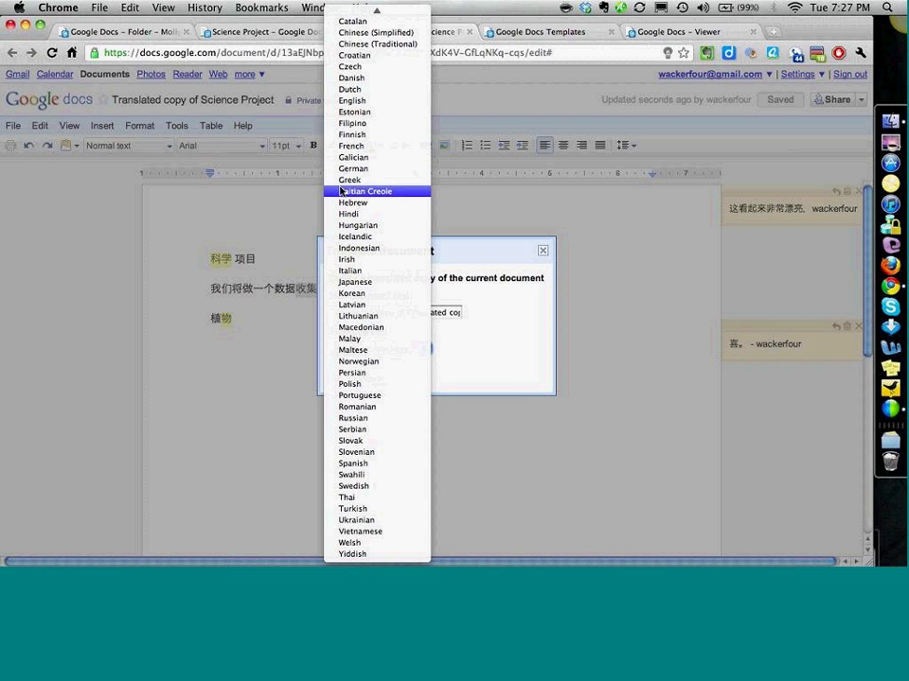
pyautogui.click(263, 212)
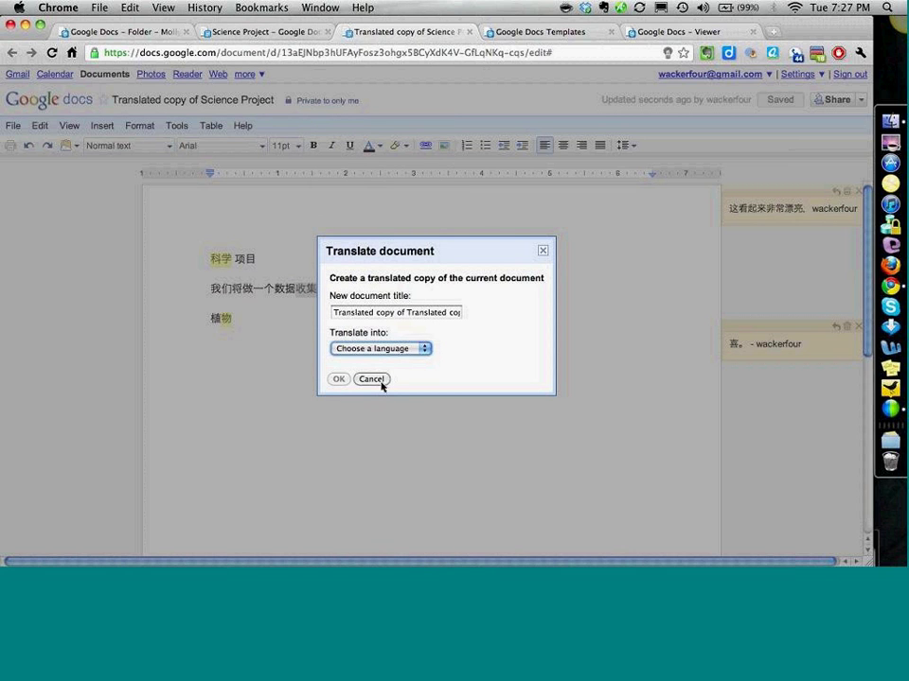
pyautogui.click(382, 384)
# Return to the original Science Project document and close its translated copy
pyautogui.click(266, 32)
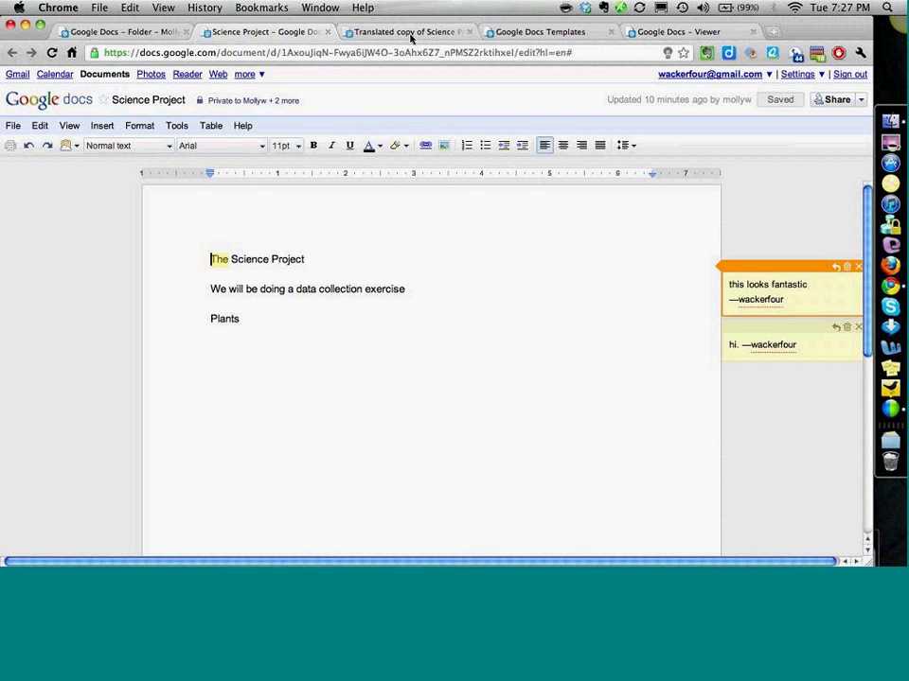
pyautogui.moveTo(411, 35); pyautogui.dragTo(384, 52)
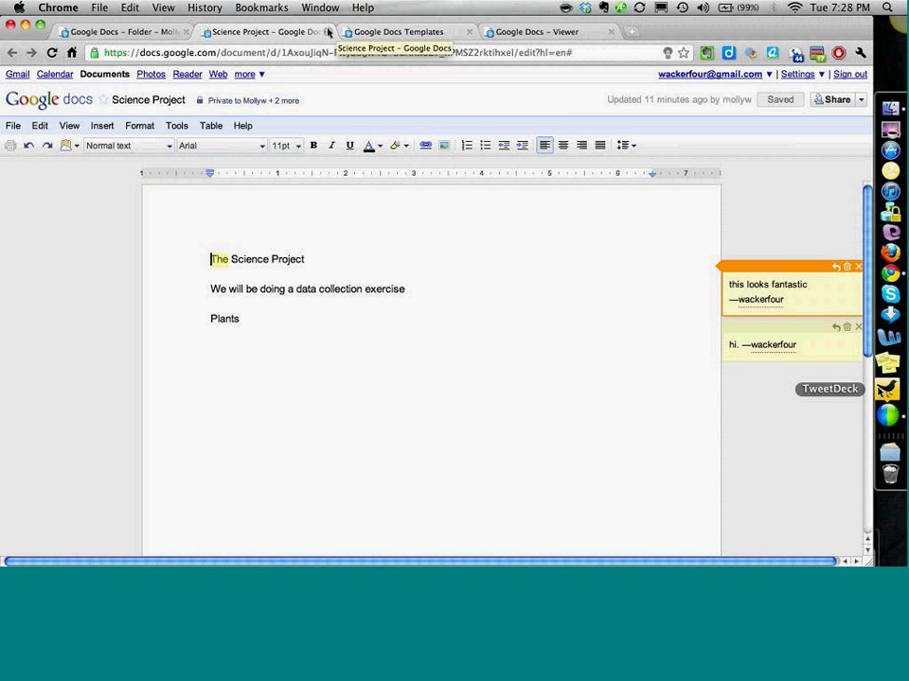
# Create a new blank spreadsheet from the documents list and select cell A2
pyautogui.click(83, 32)
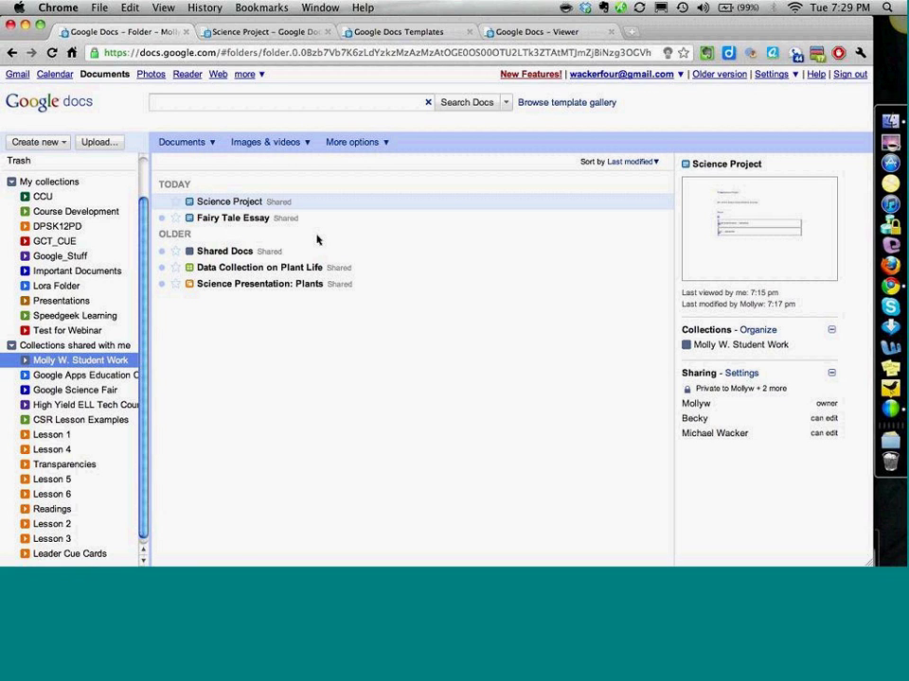
pyautogui.click(42, 141)
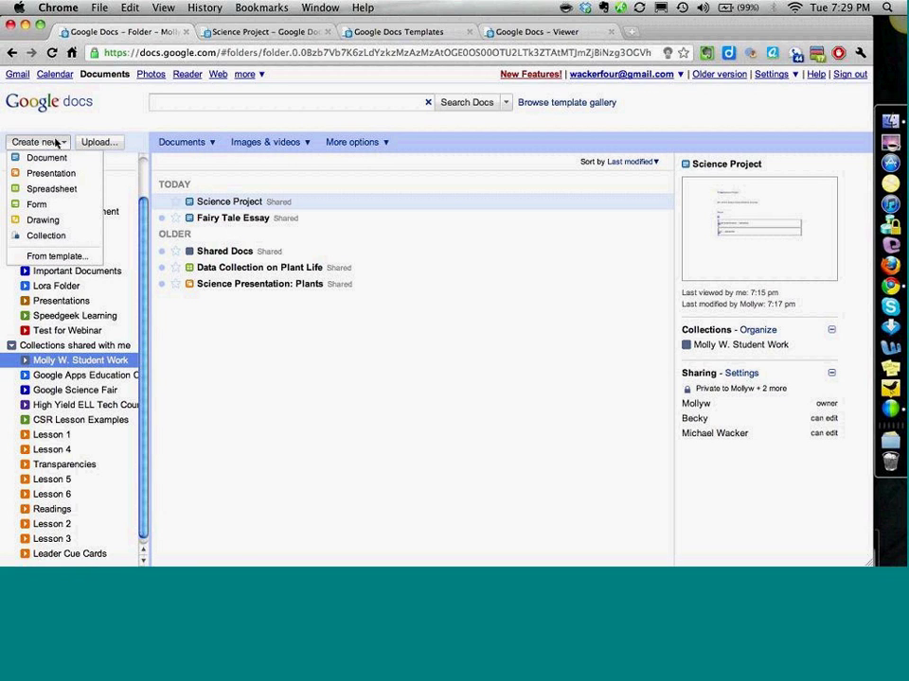
pyautogui.click(54, 189)
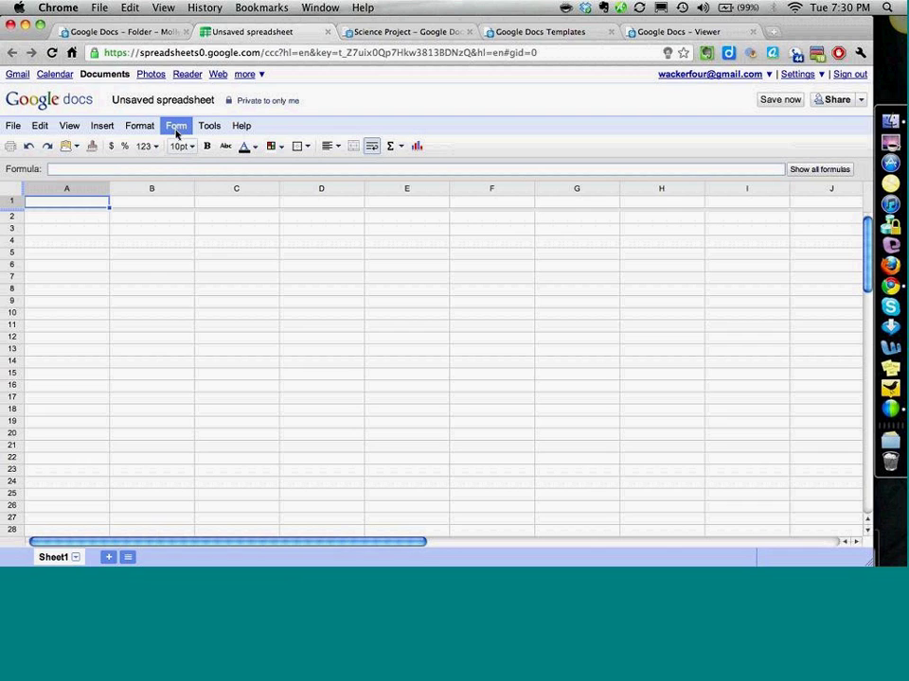
pyautogui.click(91, 228)
pyautogui.click(96, 217)
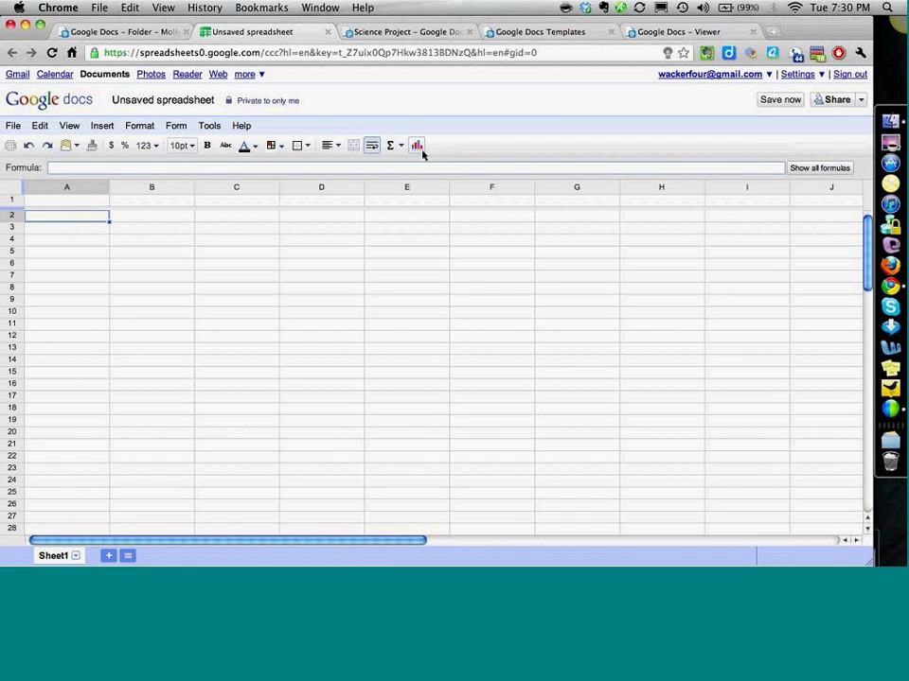
# View the Chart Editor in the blank spreadsheet, dismiss it, and close the unsaved spreadsheet
pyautogui.click(418, 147)
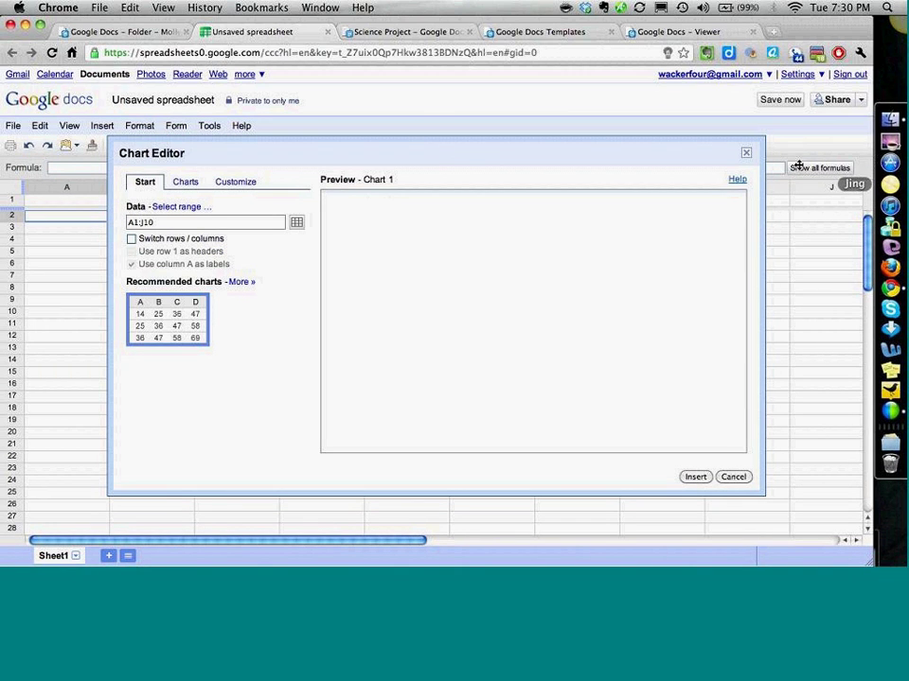
pyautogui.click(746, 153)
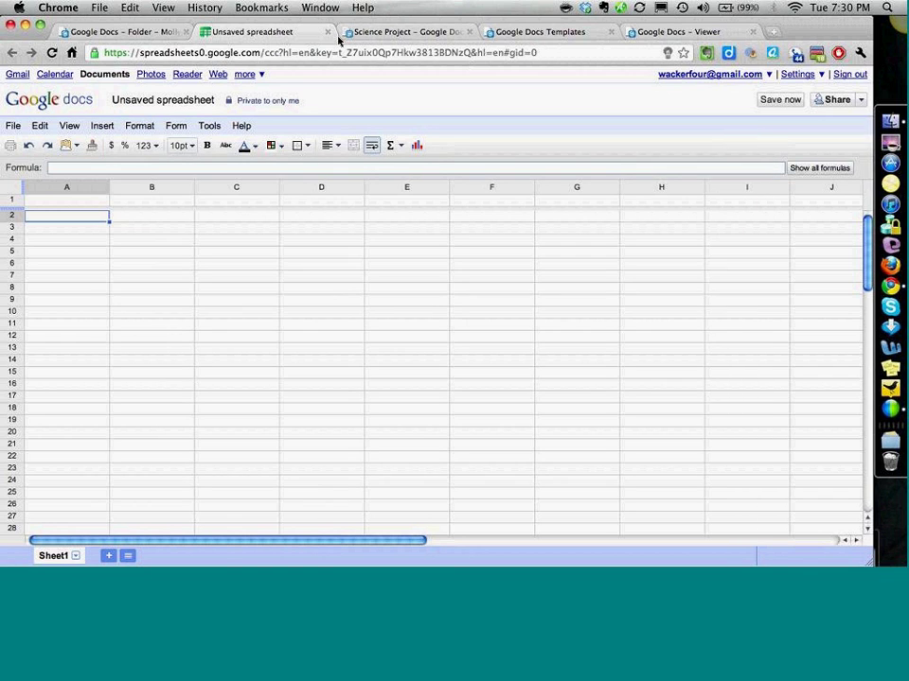
pyautogui.click(327, 33)
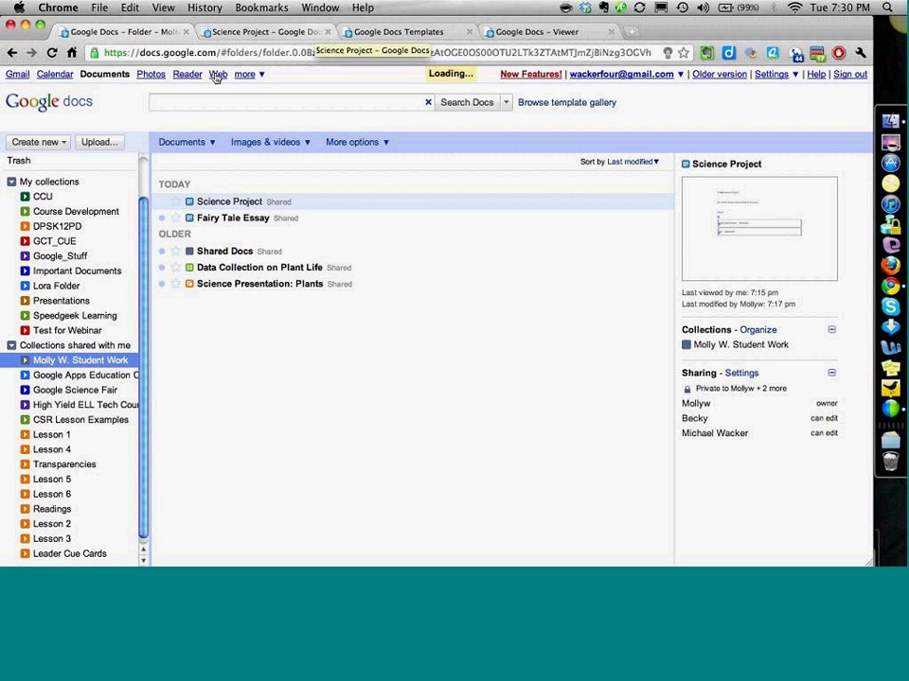
pyautogui.click(38, 142)
pyautogui.click(52, 186)
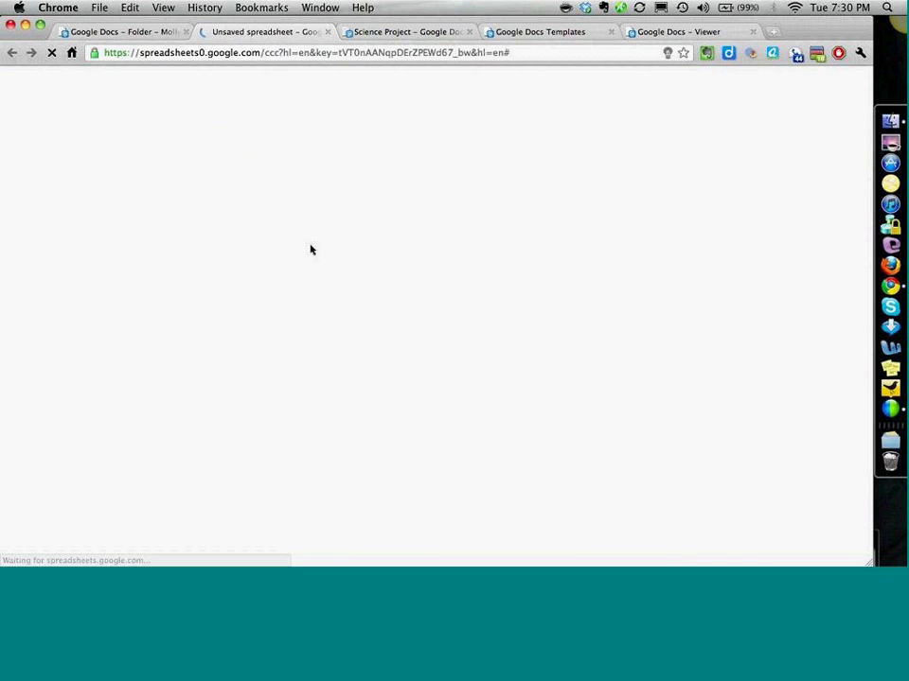
pyautogui.click(328, 32)
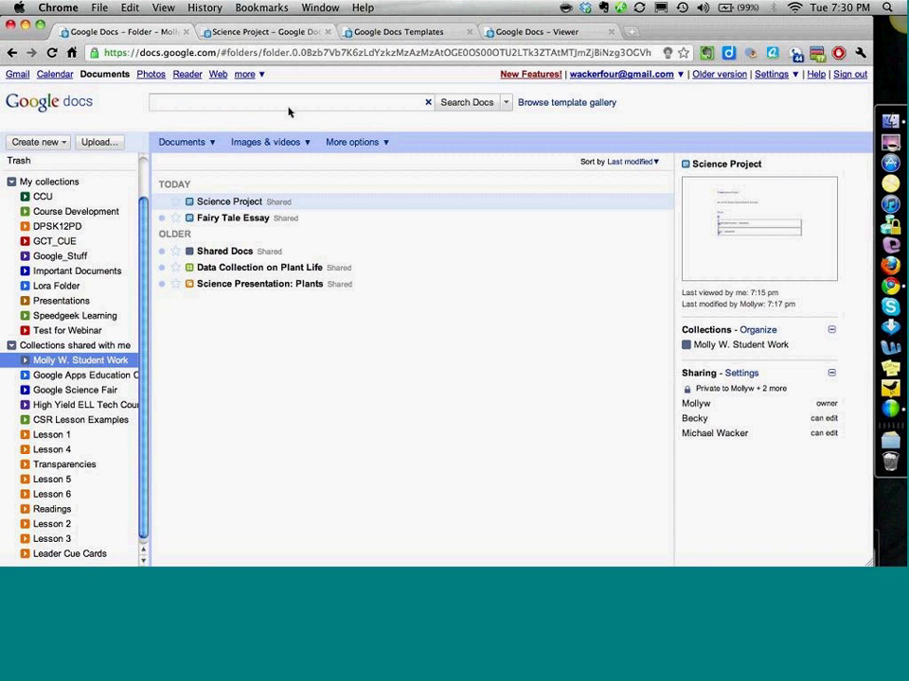
# Filter the shared Student Work collection to spreadsheets, and apply the same filter to My collections
pyautogui.click(203, 144)
pyautogui.click(192, 193)
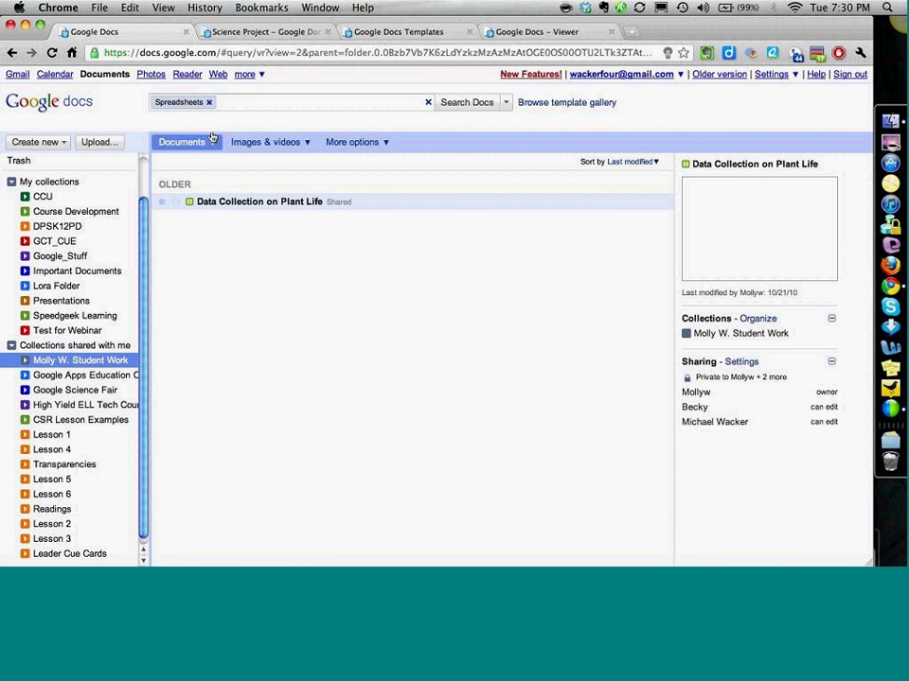
pyautogui.click(42, 185)
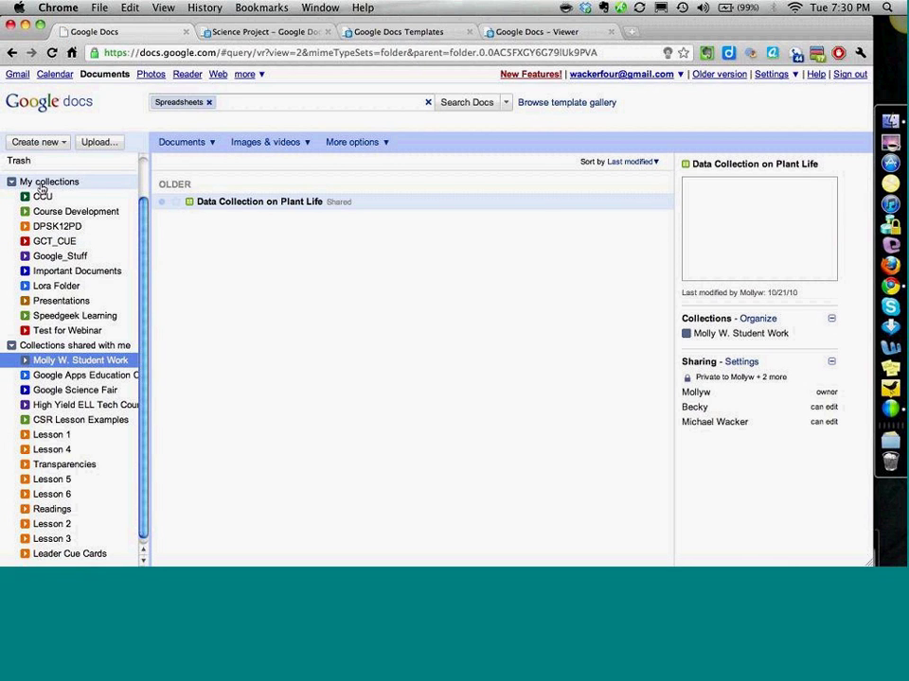
pyautogui.click(204, 144)
pyautogui.click(196, 193)
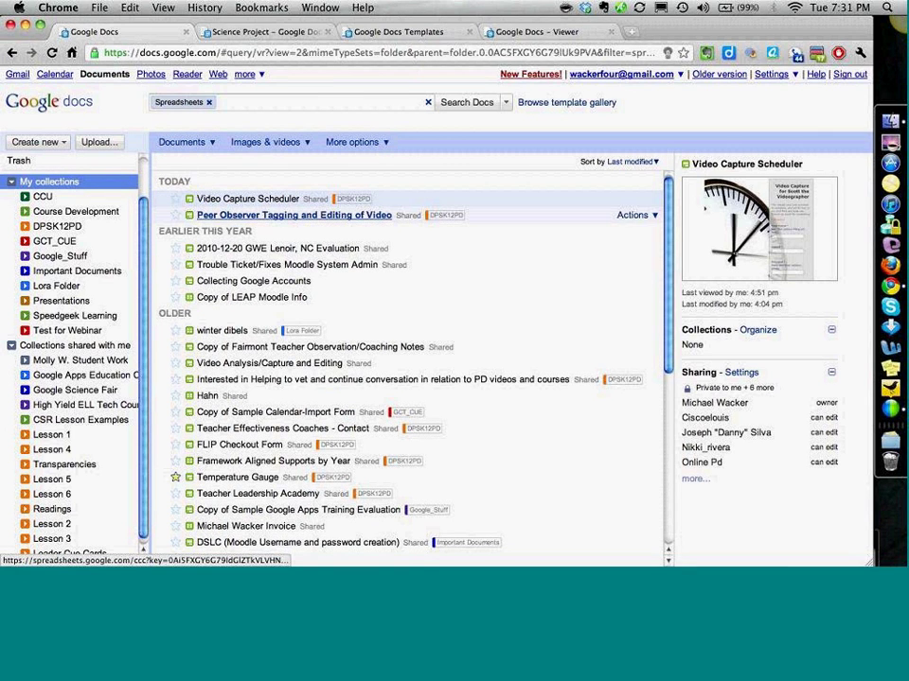
# Look through the spreadsheets in My collections, trying the search text "fa" and clearing it again
pyautogui.scroll(-2, 267, 242)
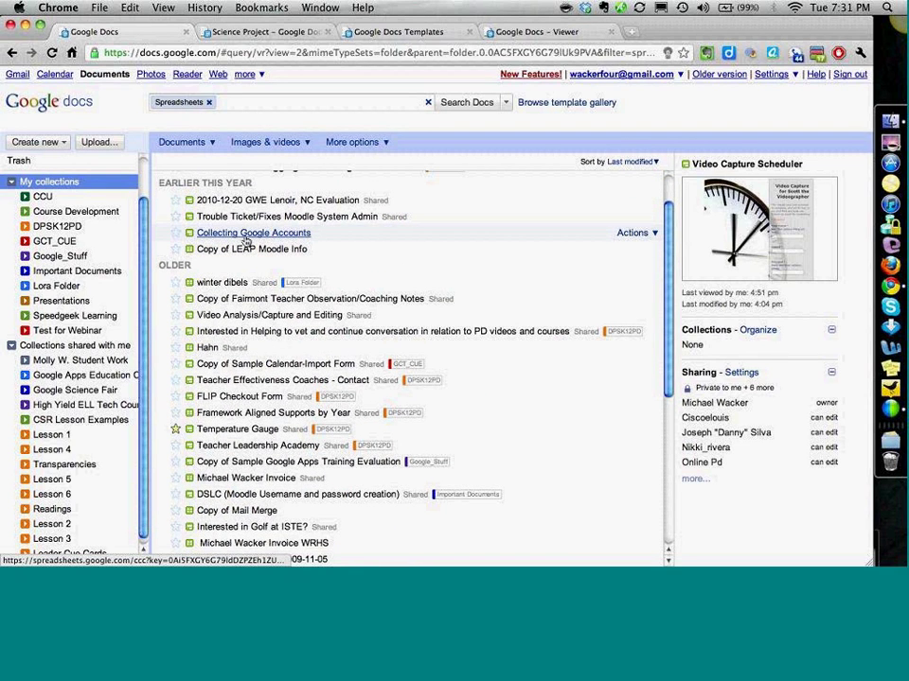
pyautogui.scroll(2, 264, 237)
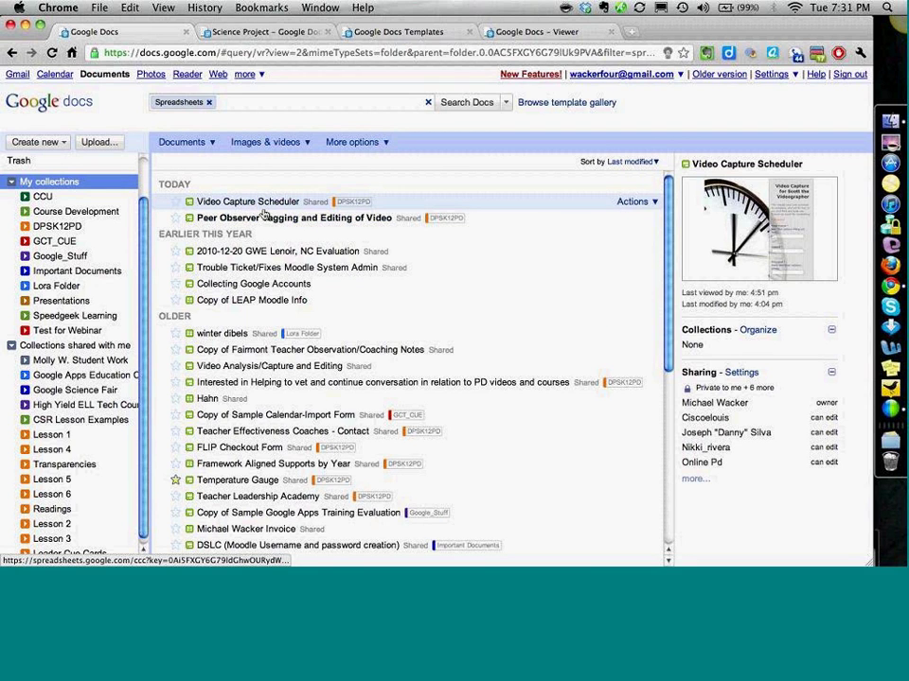
pyautogui.scroll(-4, 291, 372)
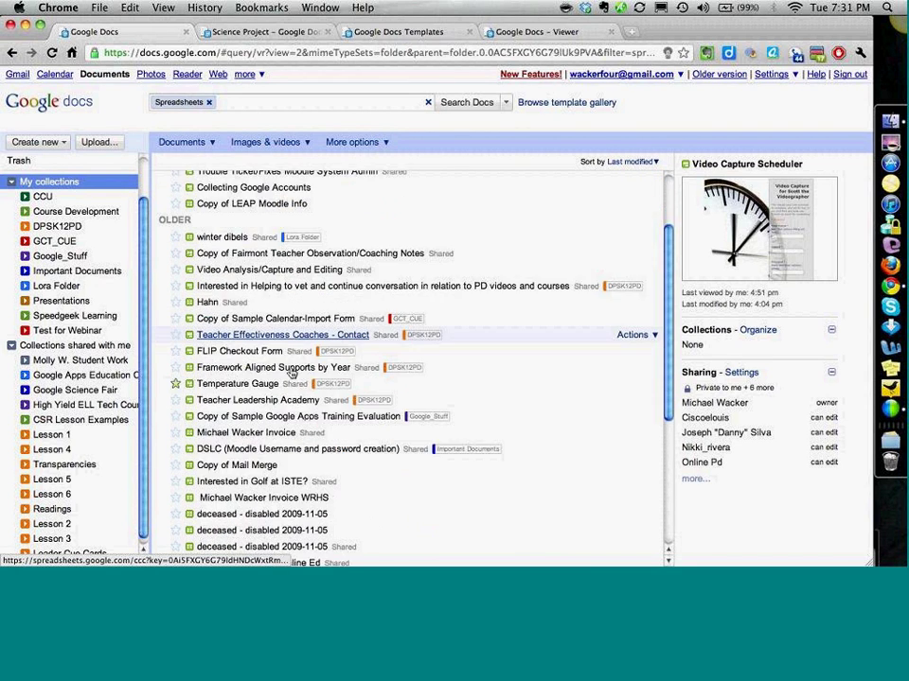
pyautogui.scroll(-2, 292, 372)
pyautogui.scroll(-3, 360, 385)
pyautogui.click(281, 100)
pyautogui.write('fa')
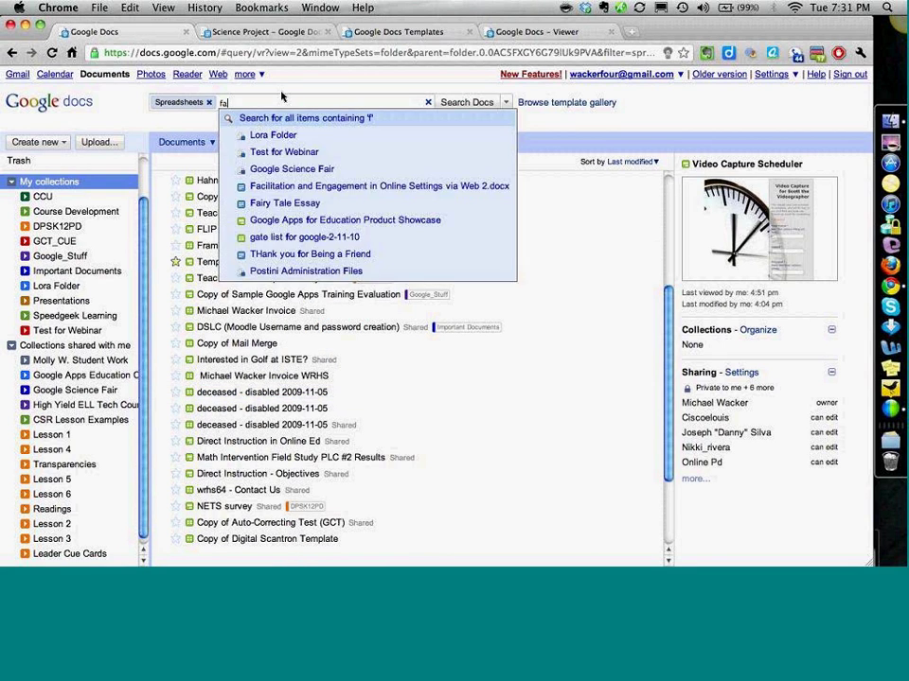
pyautogui.press('BackSpace')
pyautogui.press('BackSpace')
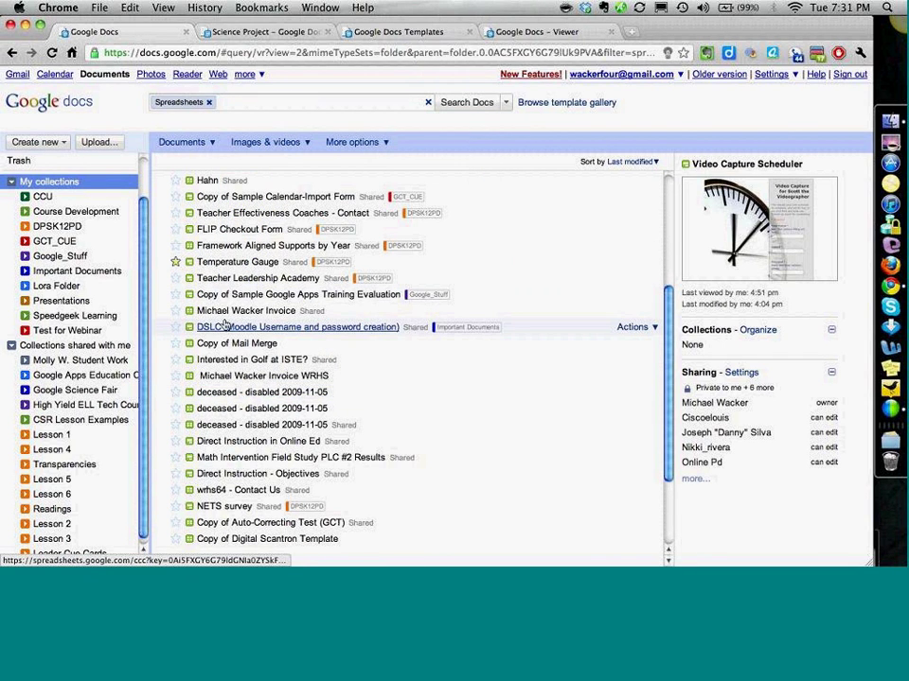
pyautogui.scroll(5, 260, 316)
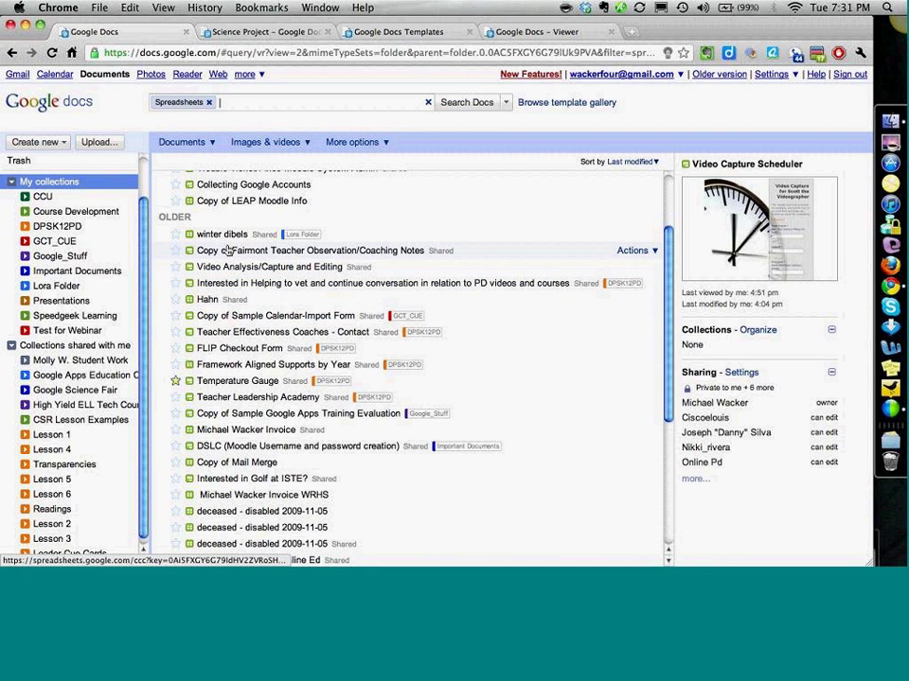
pyautogui.scroll(4, 237, 256)
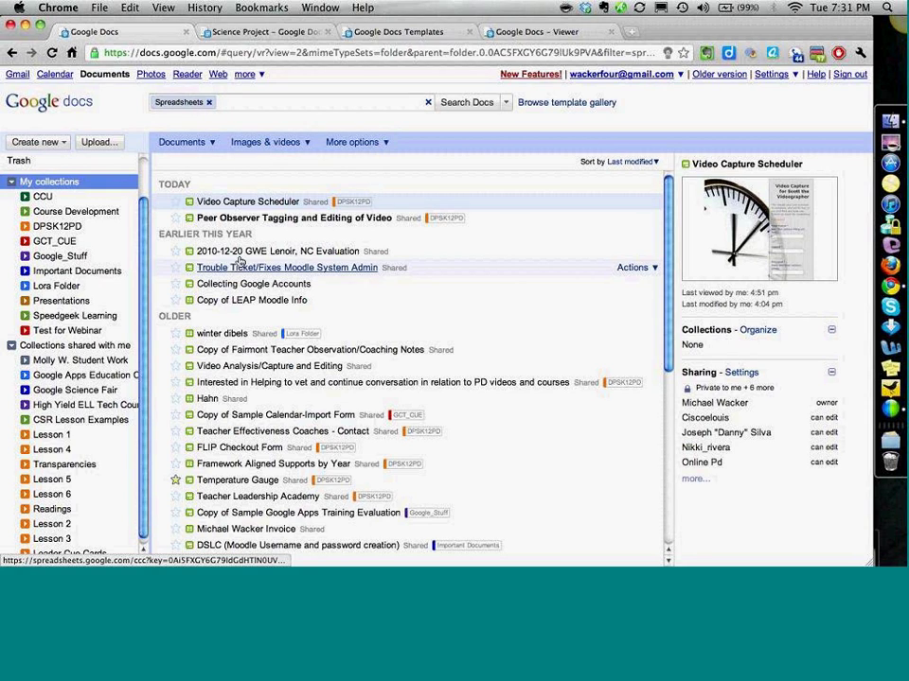
# View the Video Capture Scheduler spreadsheet, close it, and remove the Spreadsheets filter from the documents list
pyautogui.click(256, 202)
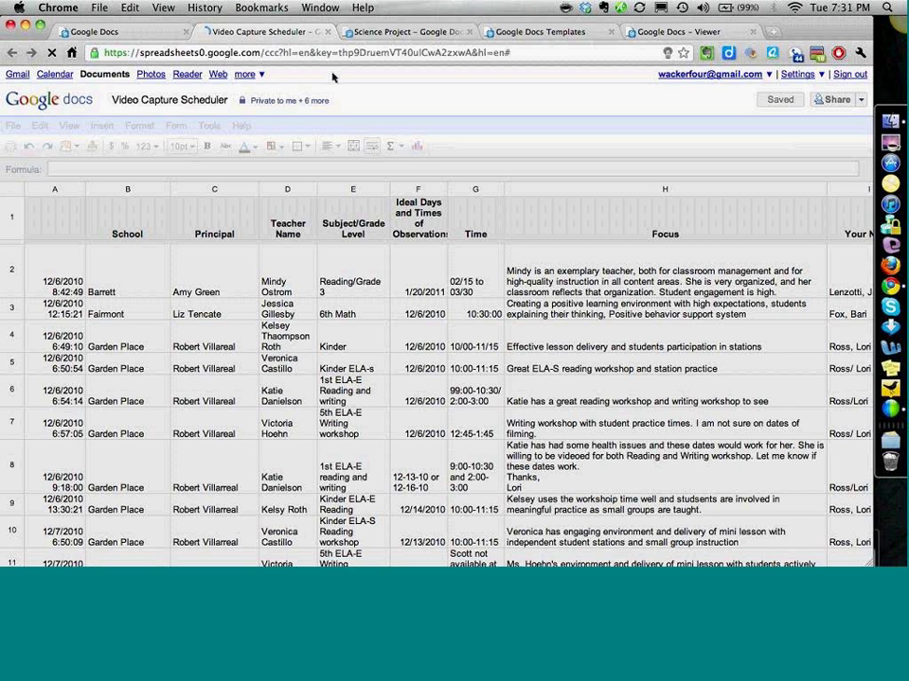
pyautogui.click(329, 31)
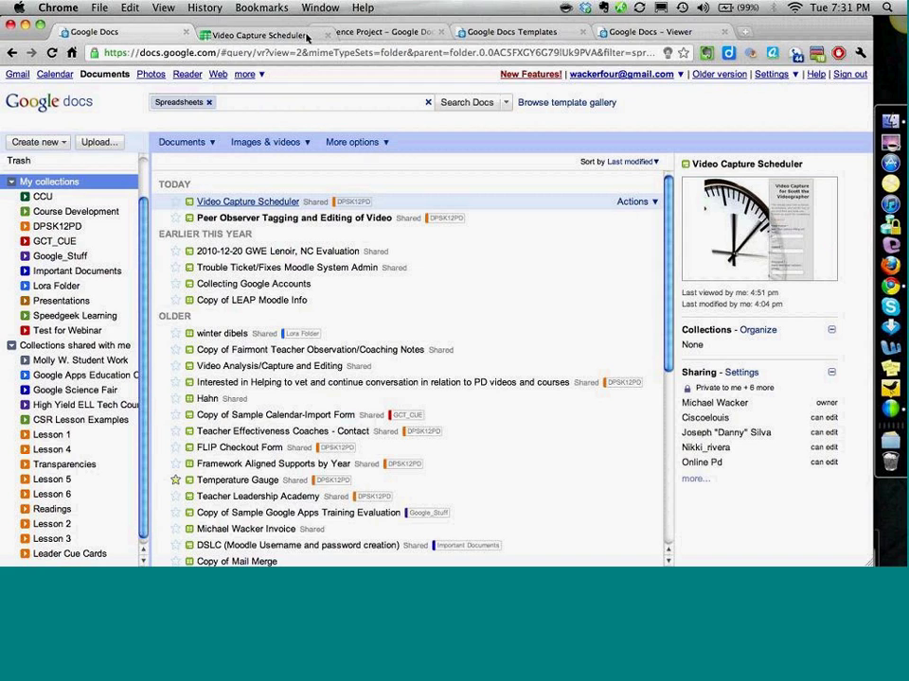
pyautogui.click(210, 103)
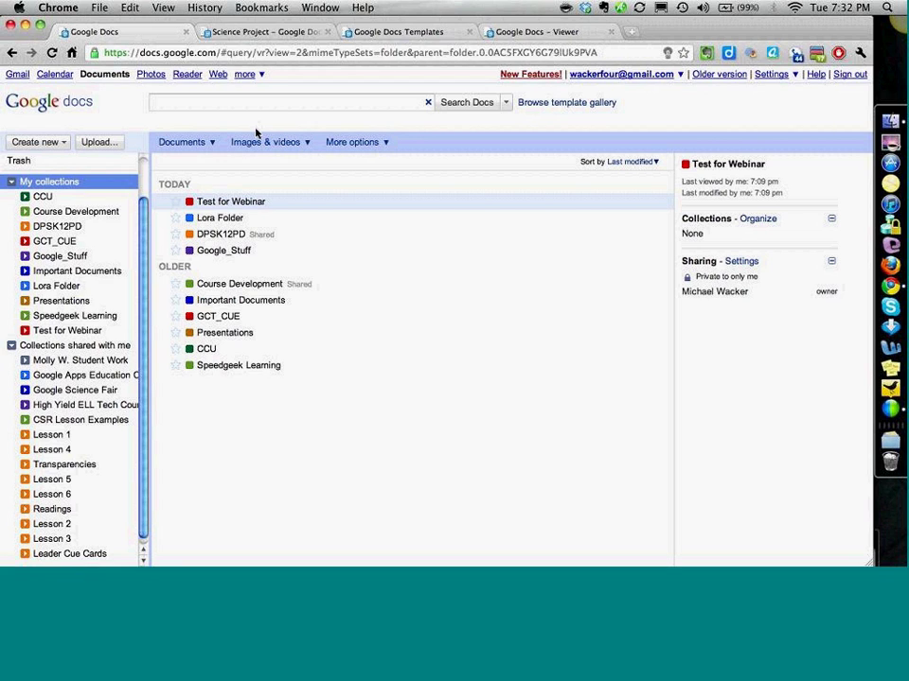
# Create a new collection, keeping the suggested name New Collection
pyautogui.click(64, 143)
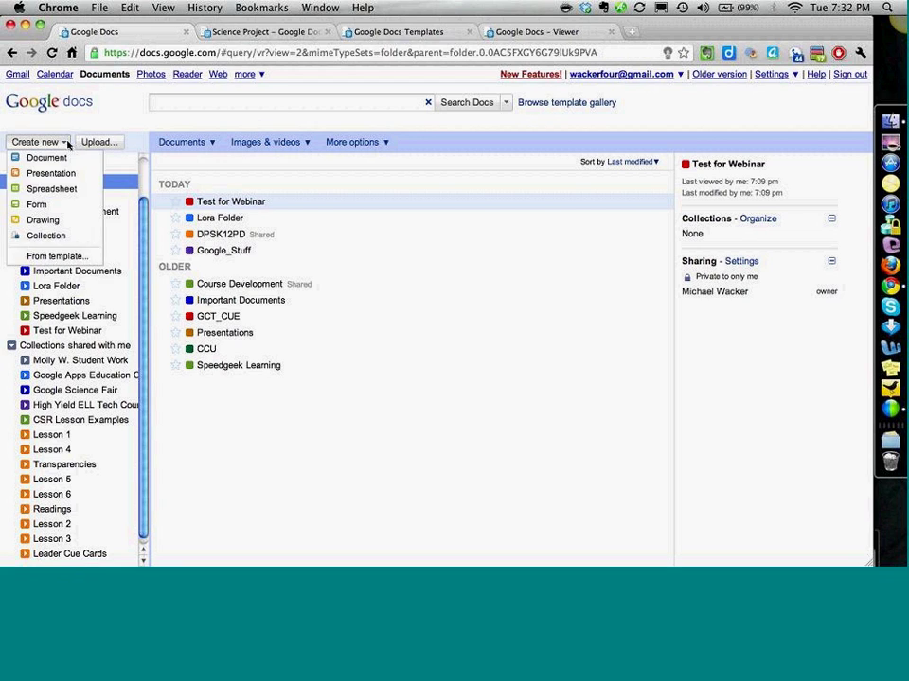
pyautogui.click(70, 237)
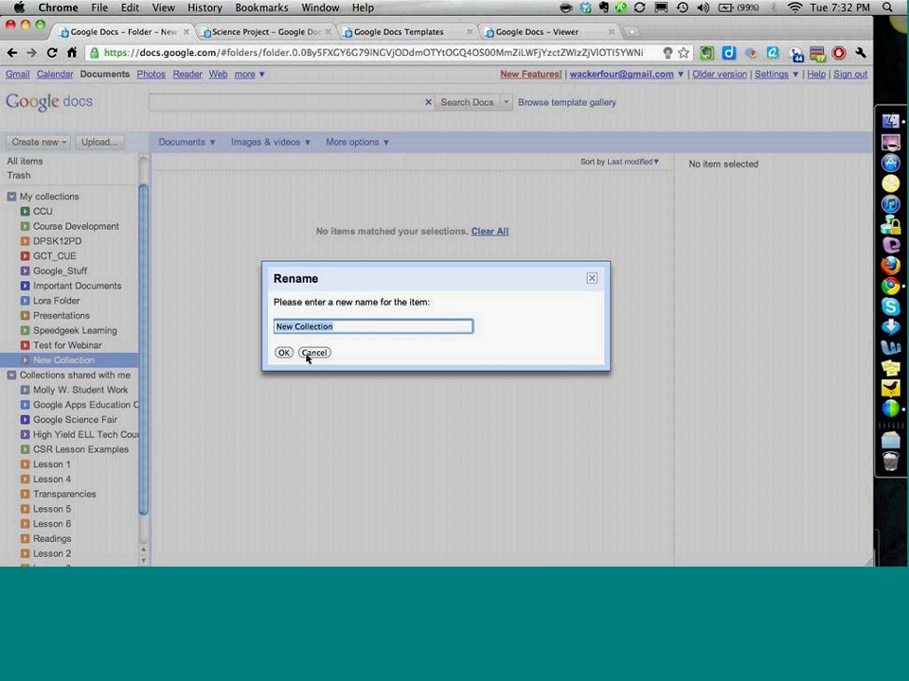
pyautogui.click(283, 352)
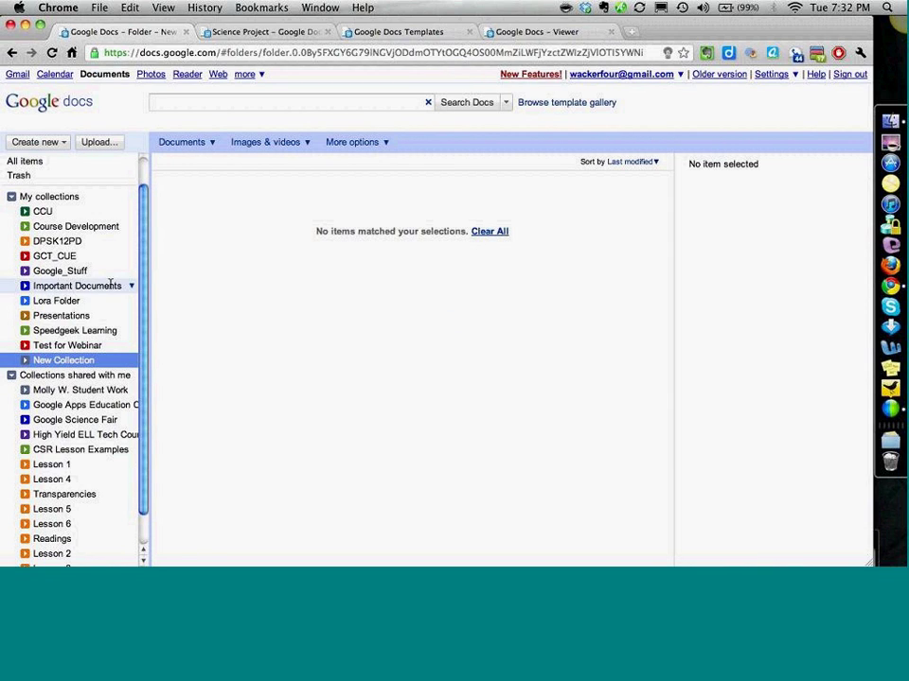
# Show the Home documents list and add New Collection to the Test for Webinar collection
pyautogui.click(21, 163)
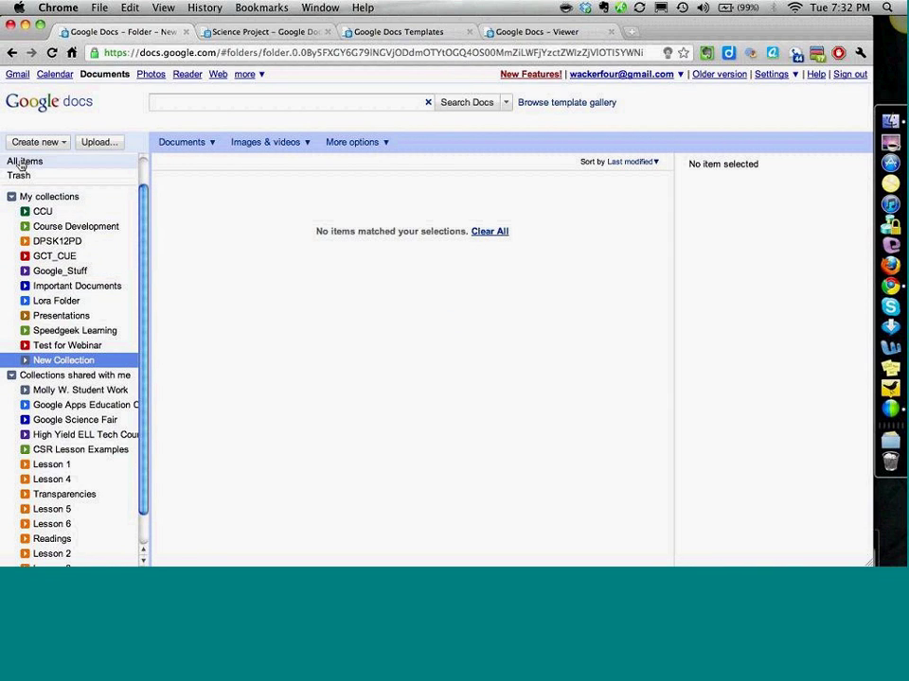
pyautogui.click(19, 163)
pyautogui.moveTo(225, 202); pyautogui.dragTo(66, 249)
pyautogui.moveTo(59, 261); pyautogui.dragTo(54, 401)
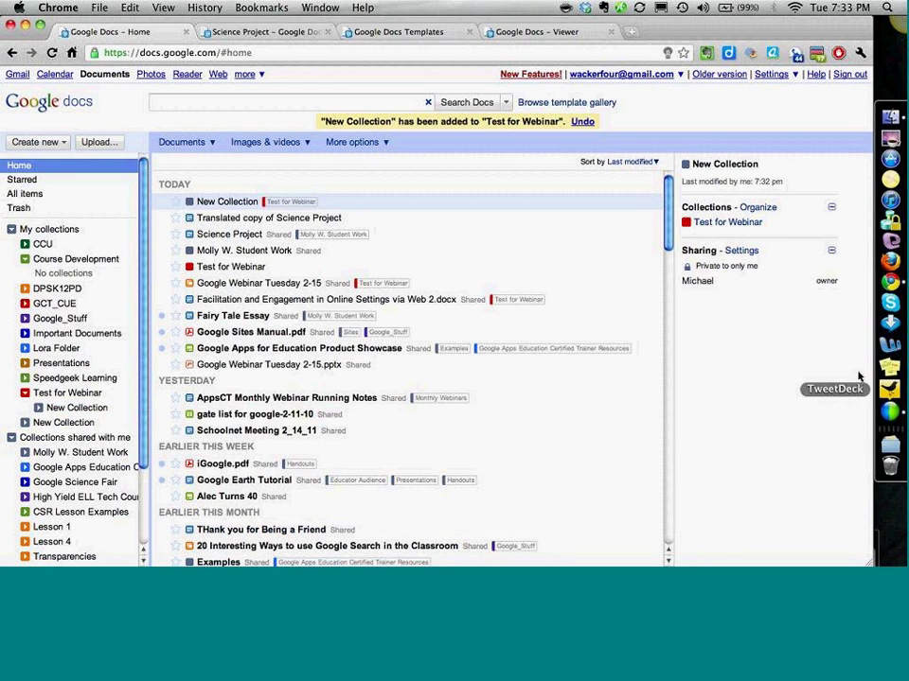
# Check the Event Center application and return to the Science Project document in Chrome
pyautogui.click(892, 417)
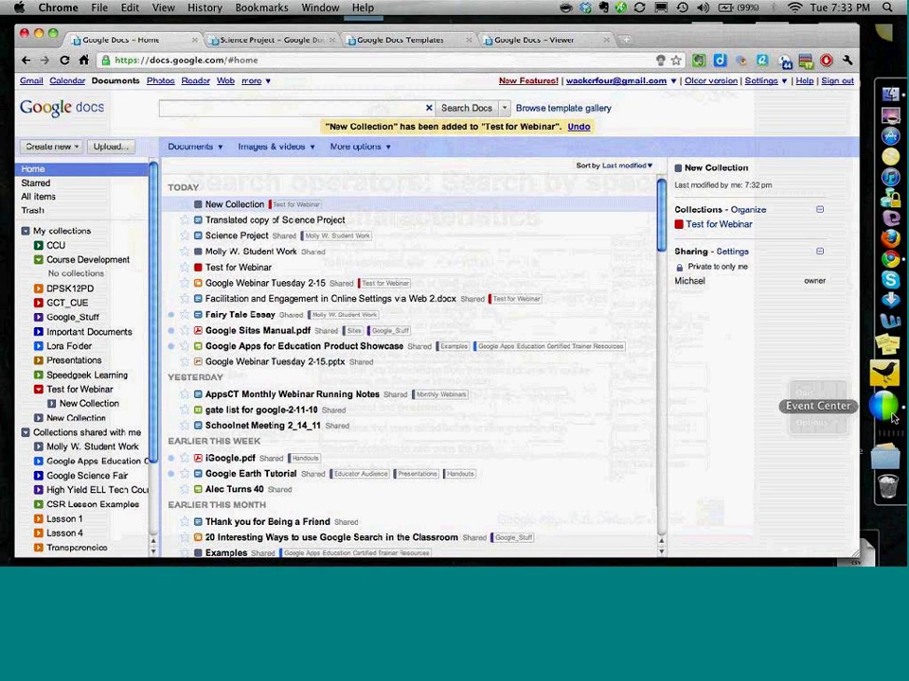
pyautogui.rightClick(889, 413)
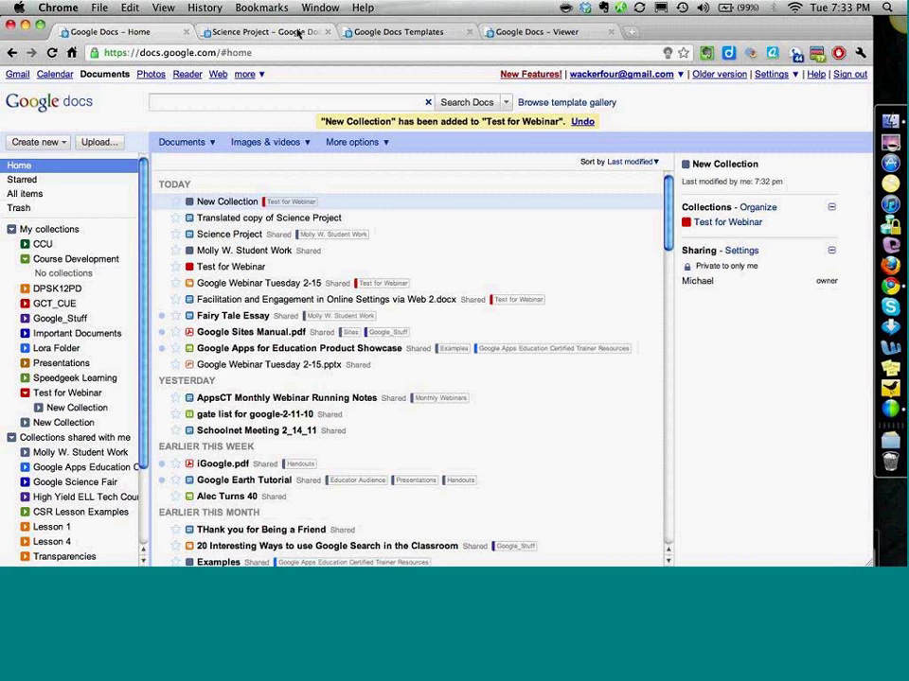
pyautogui.click(299, 33)
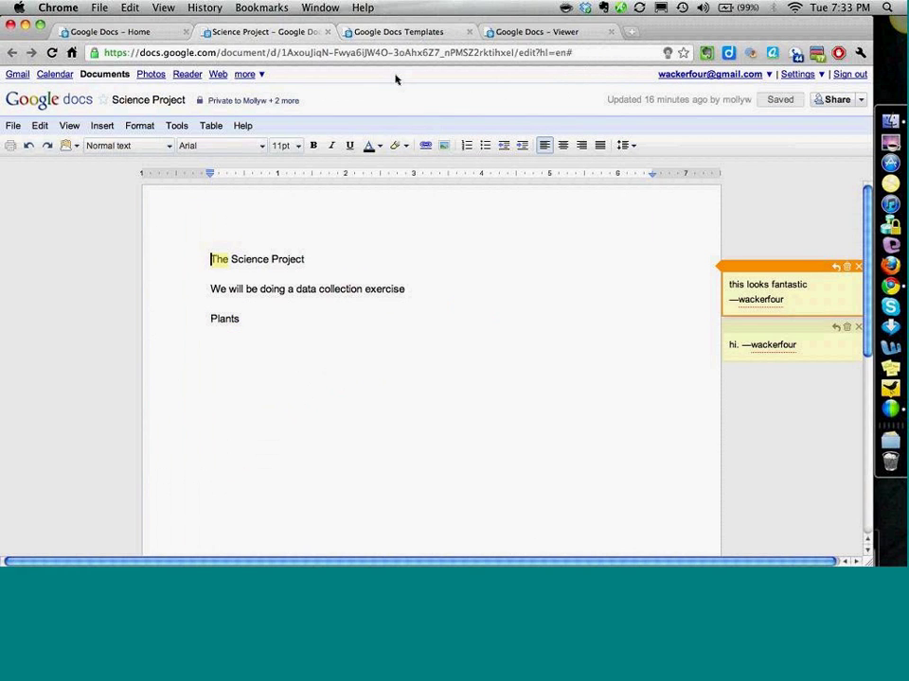